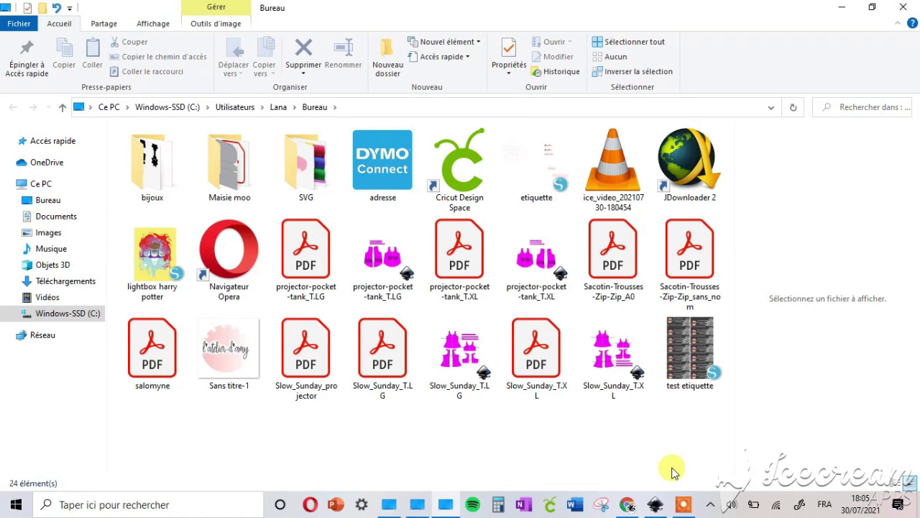
Switch to Inkscape and examine the pattern pieces on page A1 of Sacotin-Trousses-Zip-Zip_A0.pdf with the node editing tool active
{"action": "left_click", "coordinate": [656, 505]}
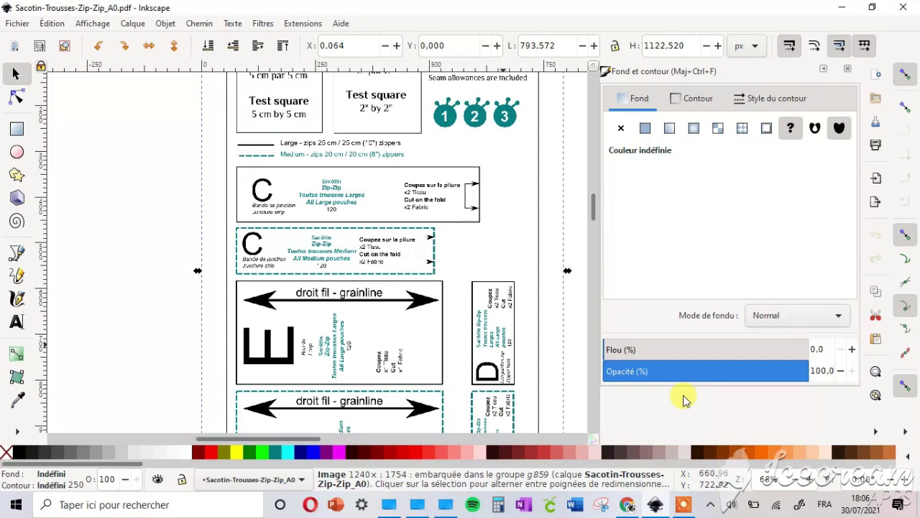
{"action": "key", "text": "minus"}
{"action": "key", "text": "minus"}
{"action": "key", "text": "minus"}
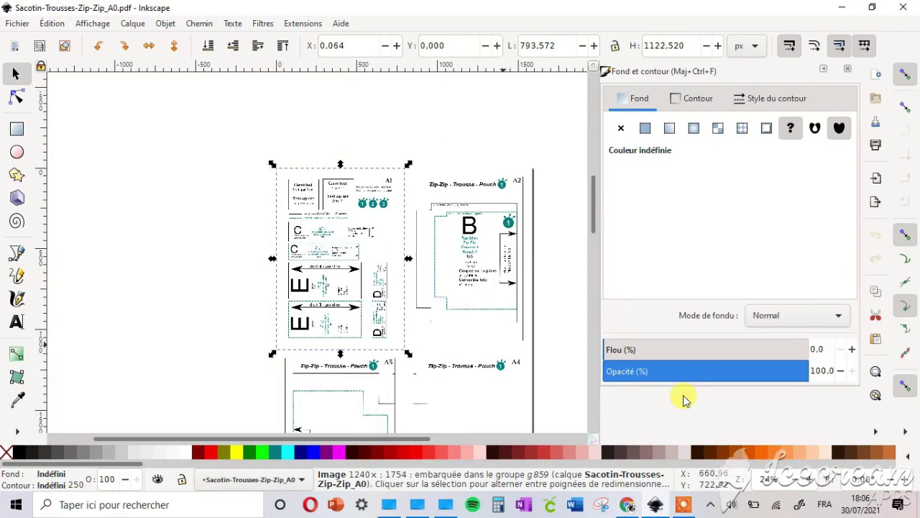
{"action": "key", "text": "plus"}
{"action": "key", "text": "plus"}
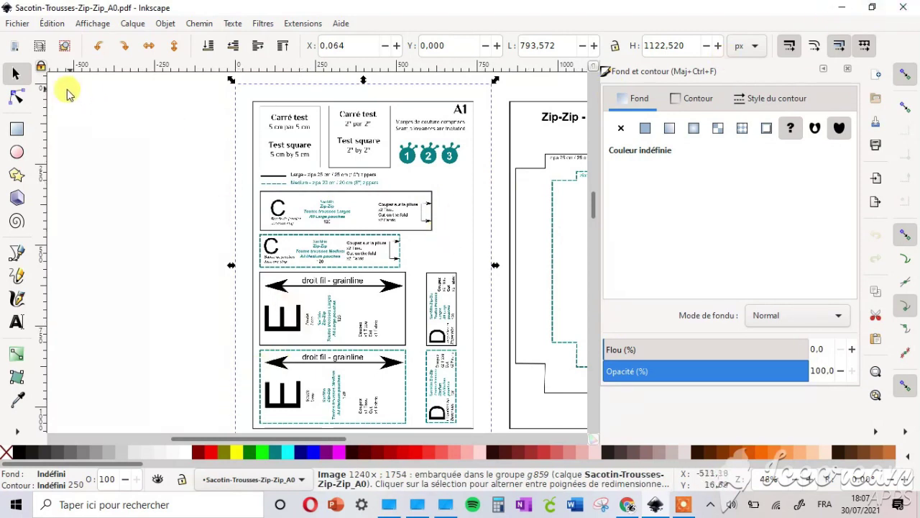
{"action": "left_click", "coordinate": [18, 100]}
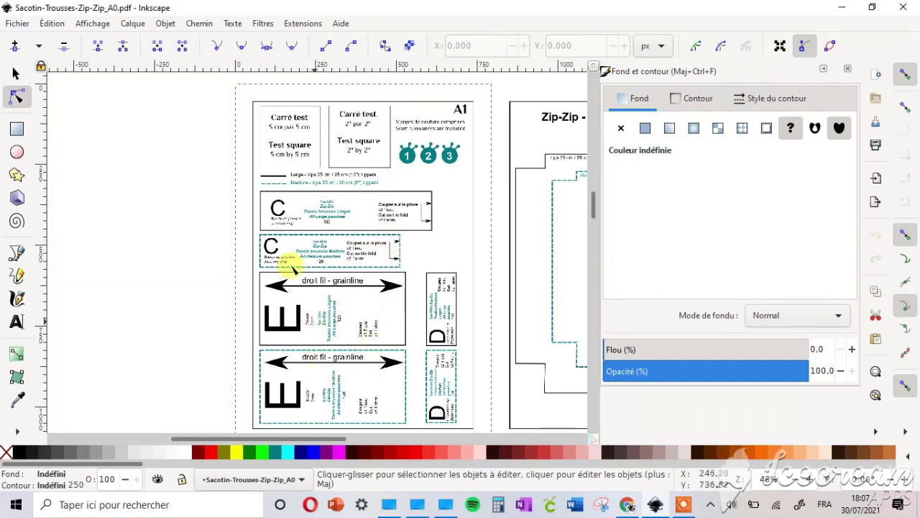
Open the projector-pocket-tank_T.LG PDF file from the Bureau folder and maximize its window
{"action": "left_click", "coordinate": [17, 24]}
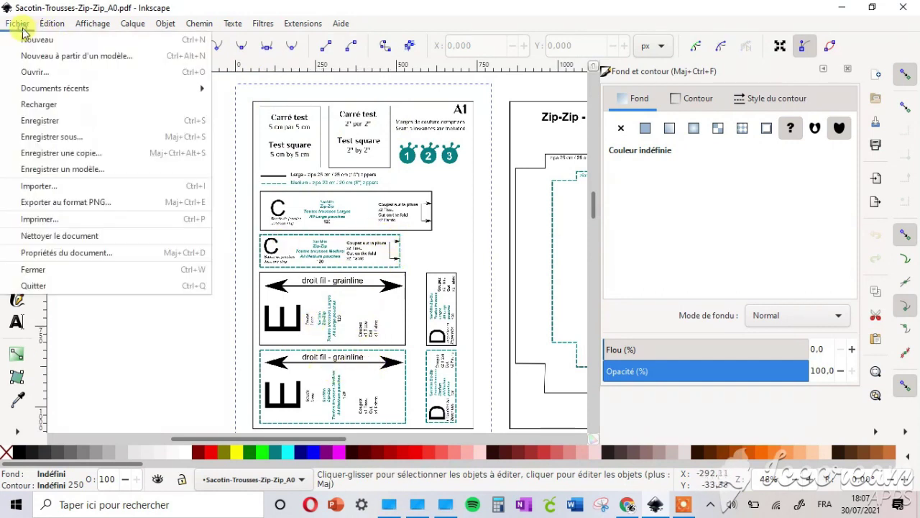
{"action": "left_click", "coordinate": [33, 73]}
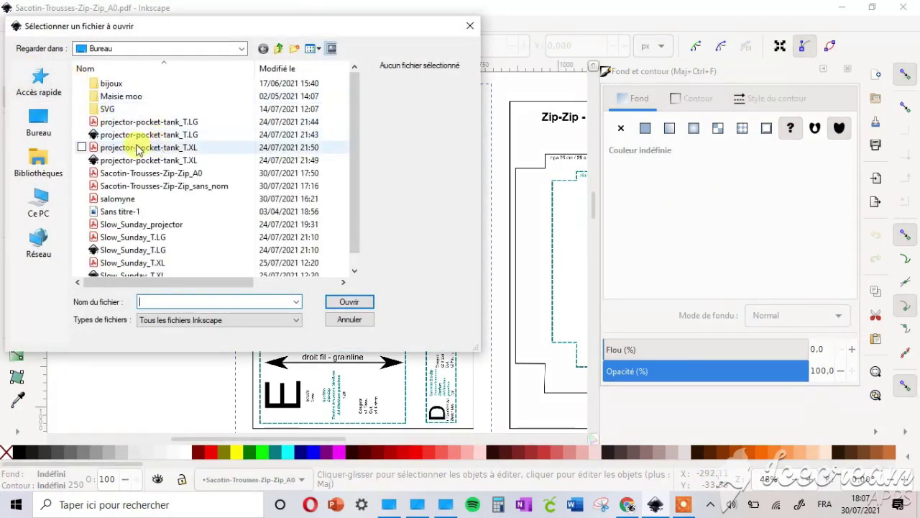
{"action": "double_click", "coordinate": [176, 121]}
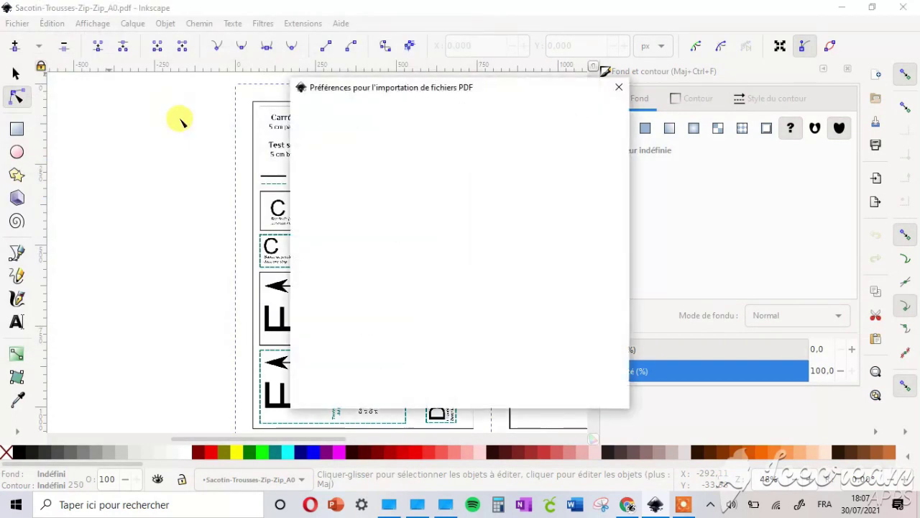
{"action": "left_click", "coordinate": [736, 396]}
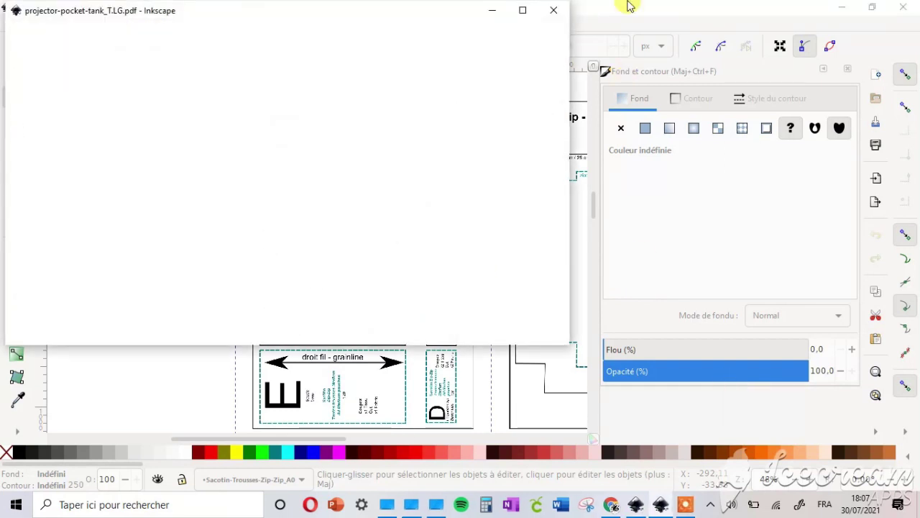
{"action": "left_click", "coordinate": [522, 10]}
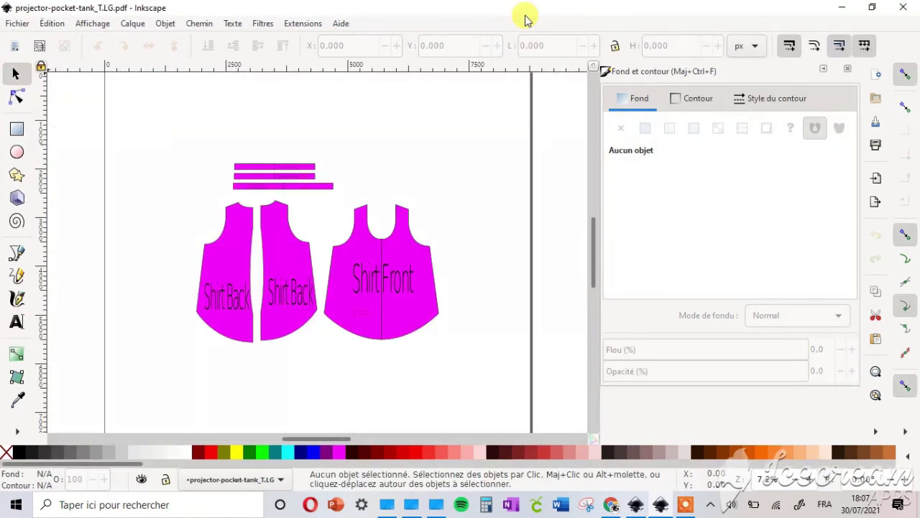
Inspect the editable nodes of the two Shirt Back pieces and the Shirt Front piece
{"action": "left_click", "coordinate": [16, 96]}
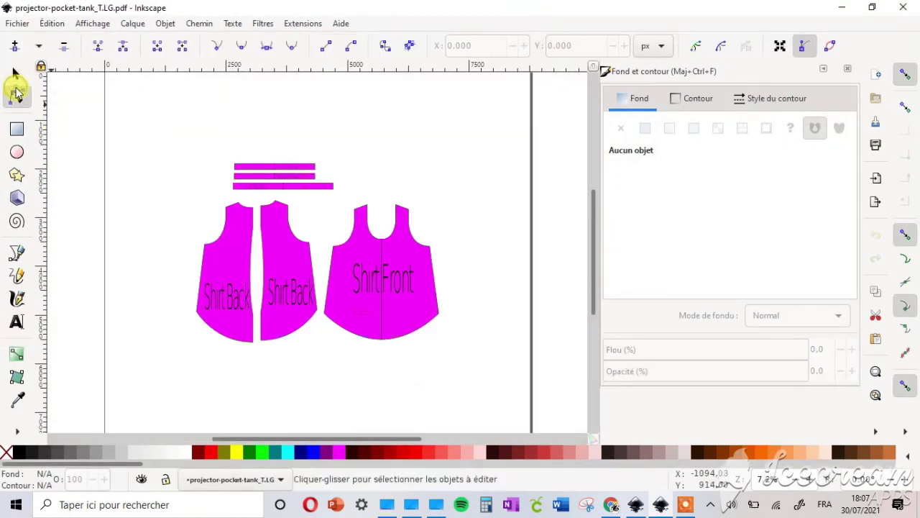
{"action": "left_click", "coordinate": [209, 245]}
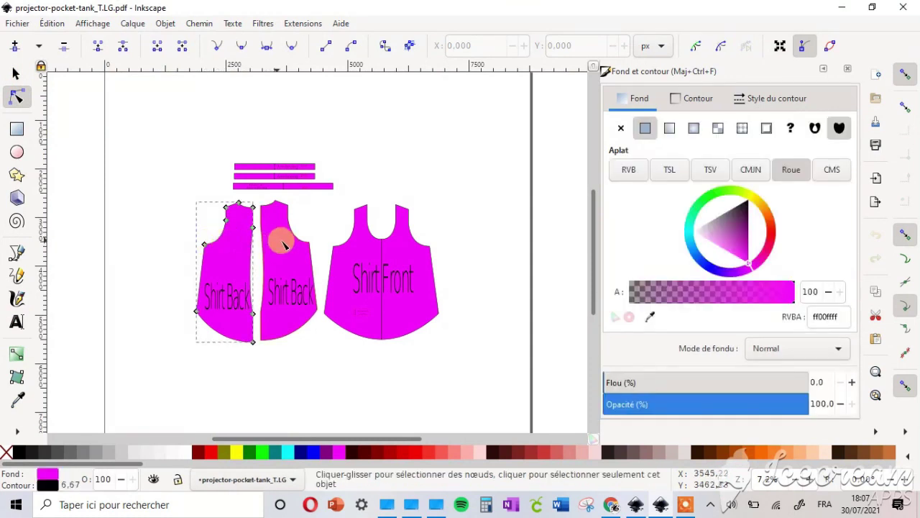
{"action": "left_click", "coordinate": [288, 210]}
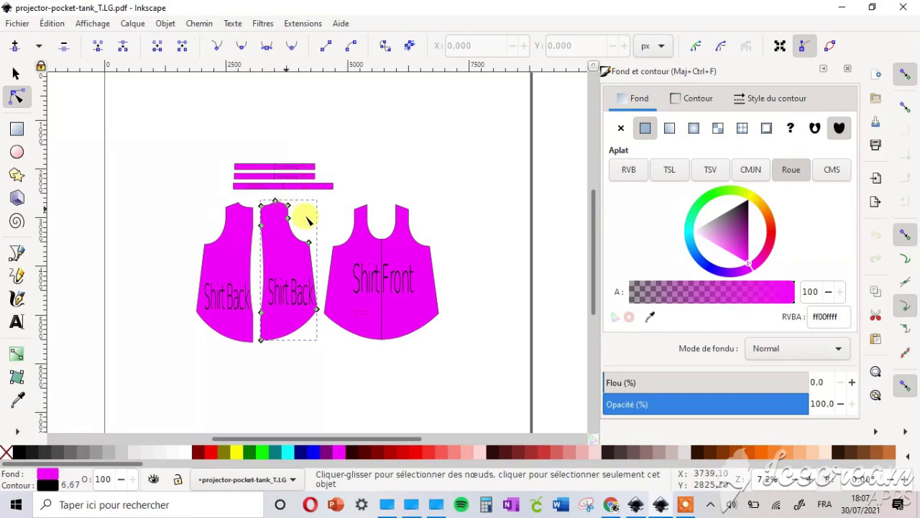
{"action": "left_click", "coordinate": [876, 371]}
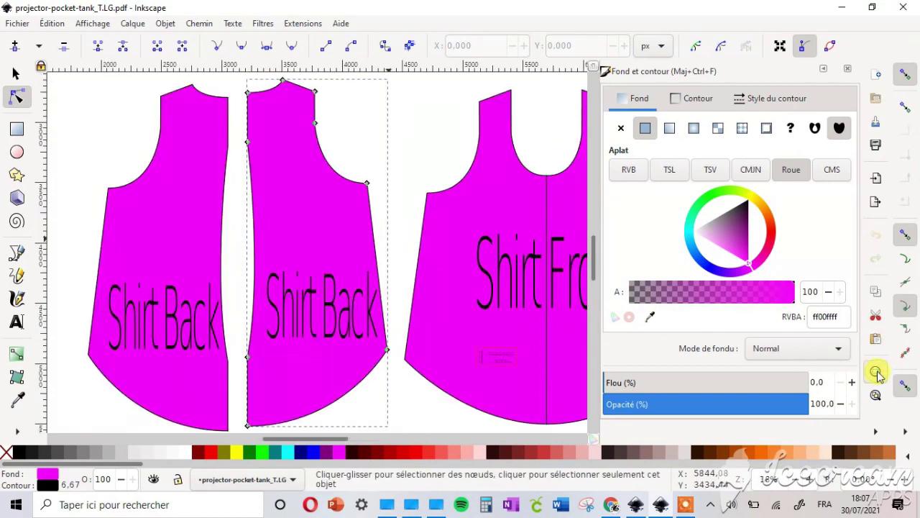
{"action": "left_click", "coordinate": [434, 199]}
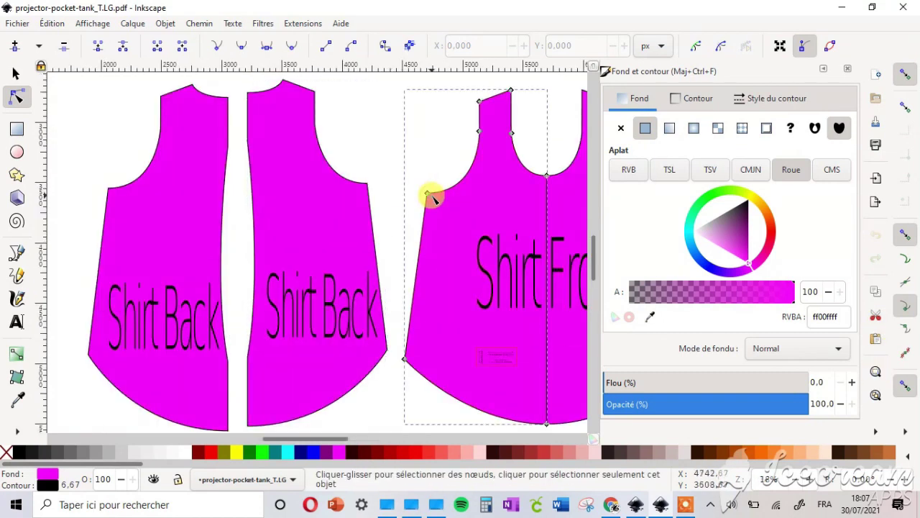
{"action": "left_click", "coordinate": [313, 137]}
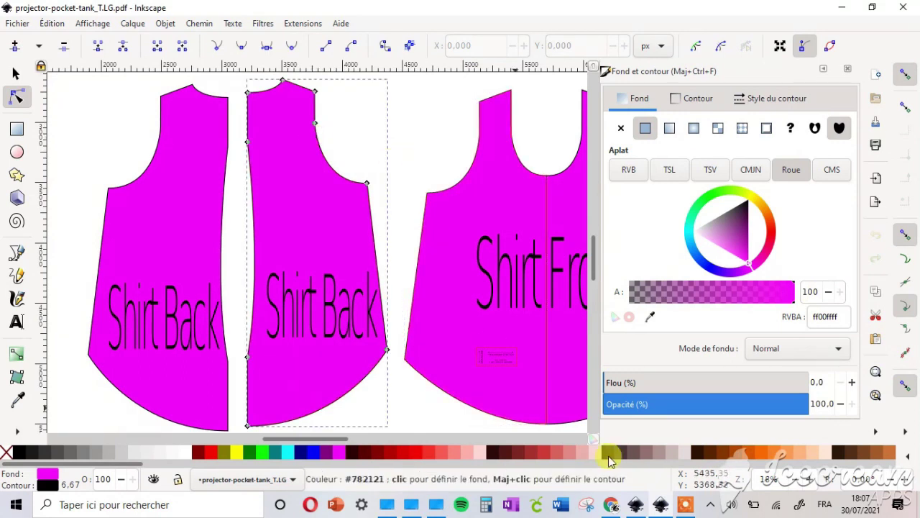
Back in the Sacotin-Trousses-Zip-Zip_A0 document, trace the medium C piece with a rectangle about 432 × 104 px and remove its fill
{"action": "left_click", "coordinate": [635, 504]}
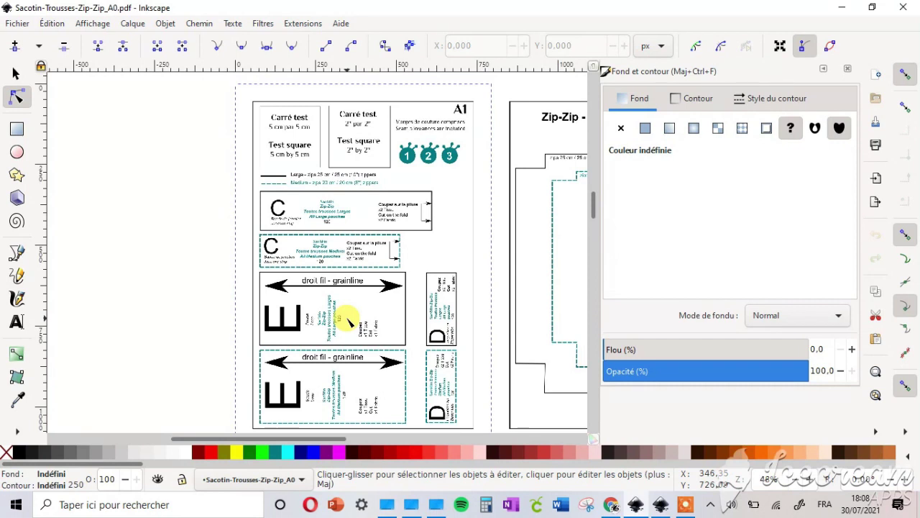
{"action": "key", "text": "plus"}
{"action": "key", "text": "plus"}
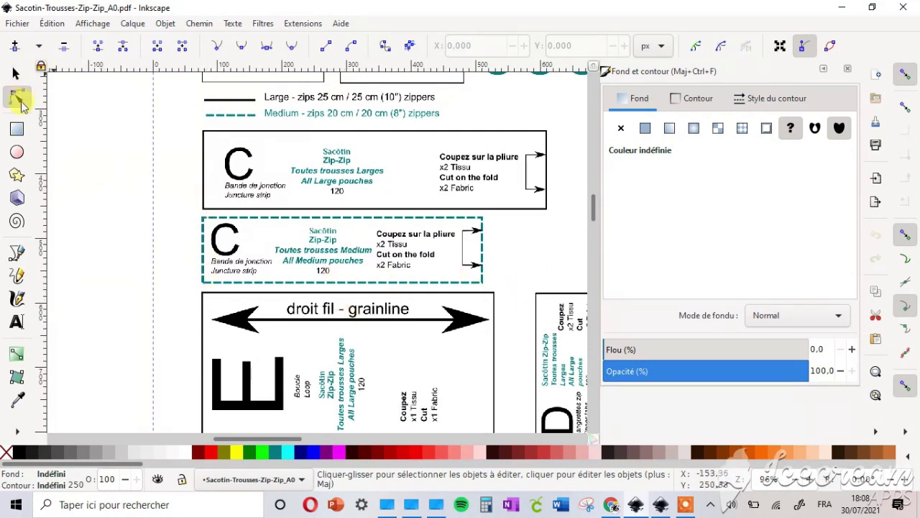
{"action": "left_click", "coordinate": [17, 129]}
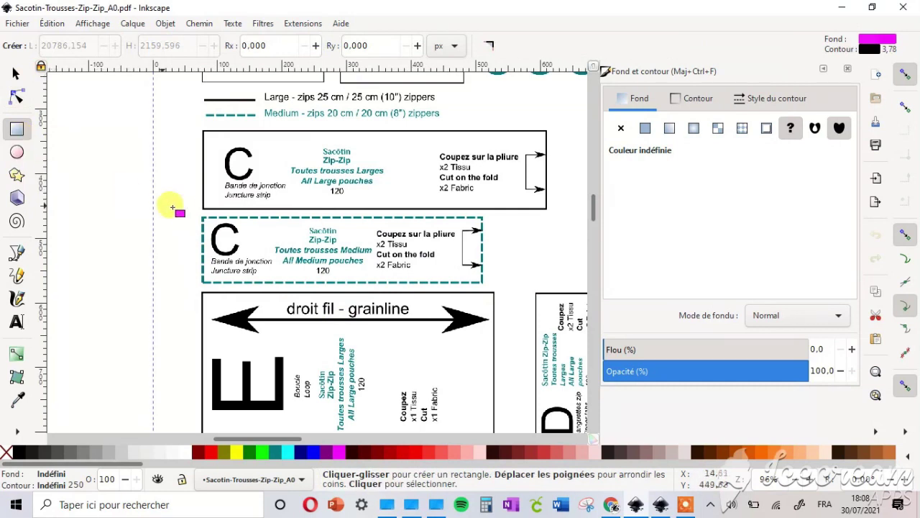
{"action": "left_click_drag", "start_coordinate": [203, 217], "coordinate": [481, 284]}
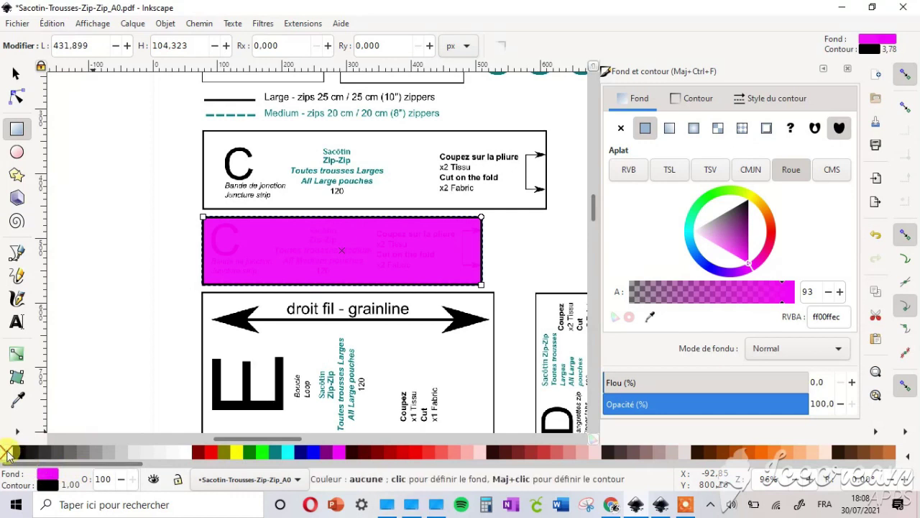
{"action": "left_click", "coordinate": [7, 453]}
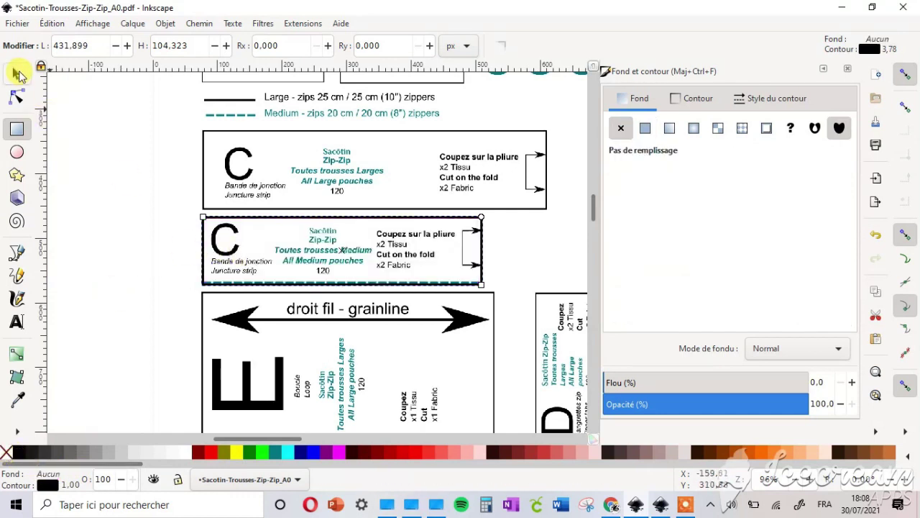
Move the traced rectangle to the left, then duplicate it and snap the copy corner to corner against its right edge
{"action": "left_click", "coordinate": [18, 73]}
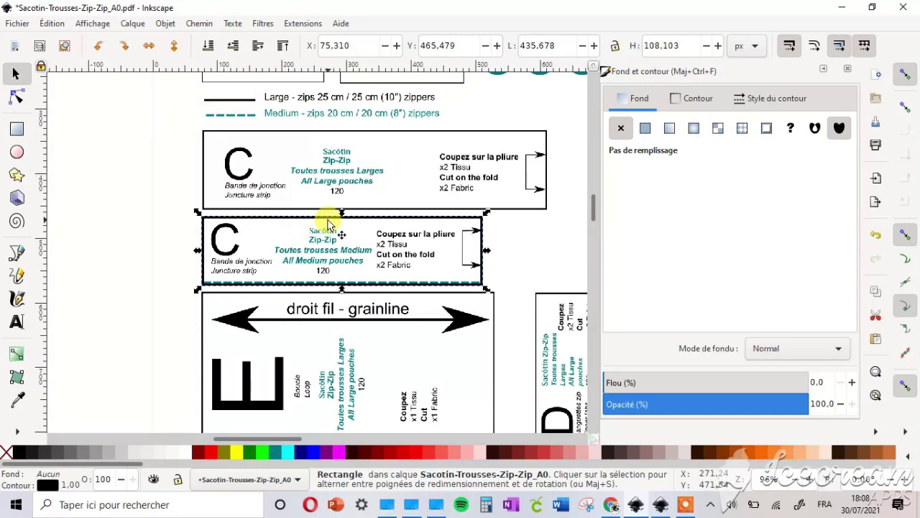
{"action": "left_click_drag", "start_coordinate": [328, 224], "coordinate": [260, 229]}
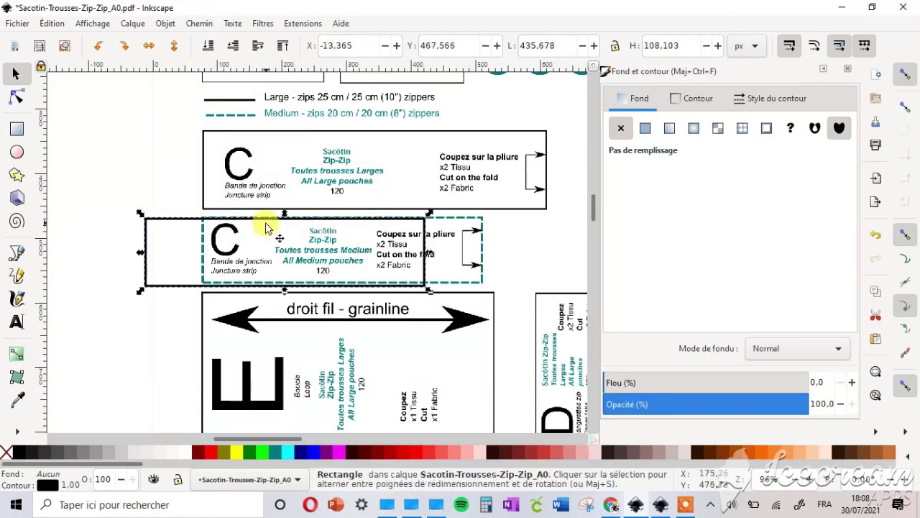
{"action": "right_click", "coordinate": [178, 221]}
{"action": "left_click", "coordinate": [213, 204]}
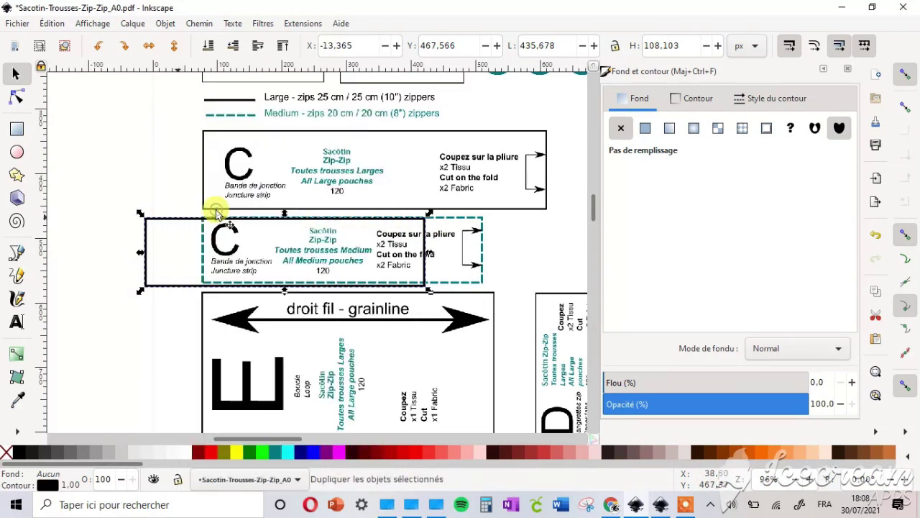
{"action": "left_click_drag", "start_coordinate": [188, 225], "coordinate": [507, 226]}
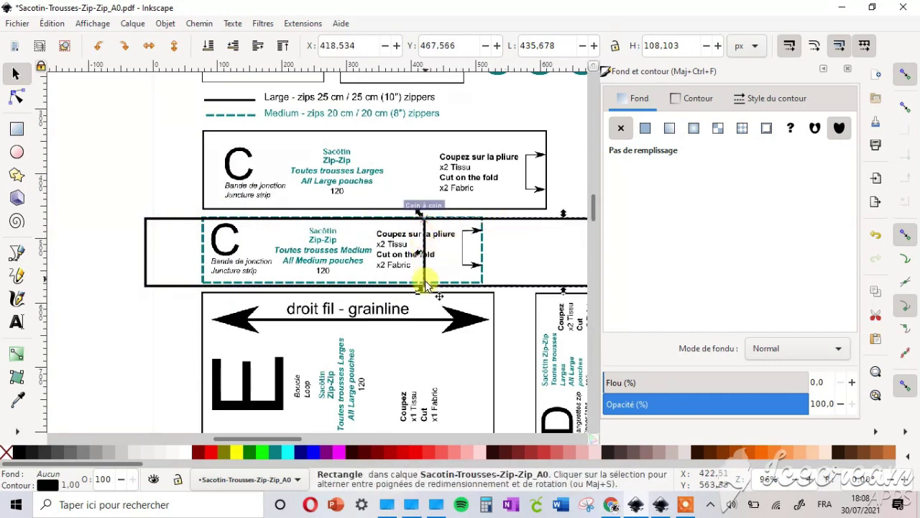
Move both rectangles into the empty area left of page A1 and snap them together side by side, corner to corner
{"action": "key", "text": "minus"}
{"action": "key", "text": "minus"}
{"action": "key", "text": "minus"}
{"action": "key", "text": "minus"}
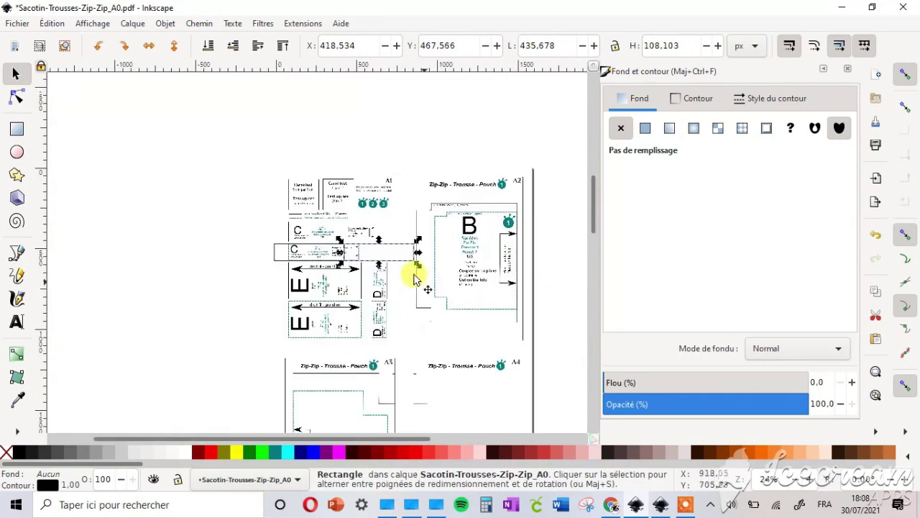
{"action": "left_click_drag", "start_coordinate": [399, 248], "coordinate": [108, 244]}
{"action": "left_click_drag", "start_coordinate": [279, 250], "coordinate": [137, 249]}
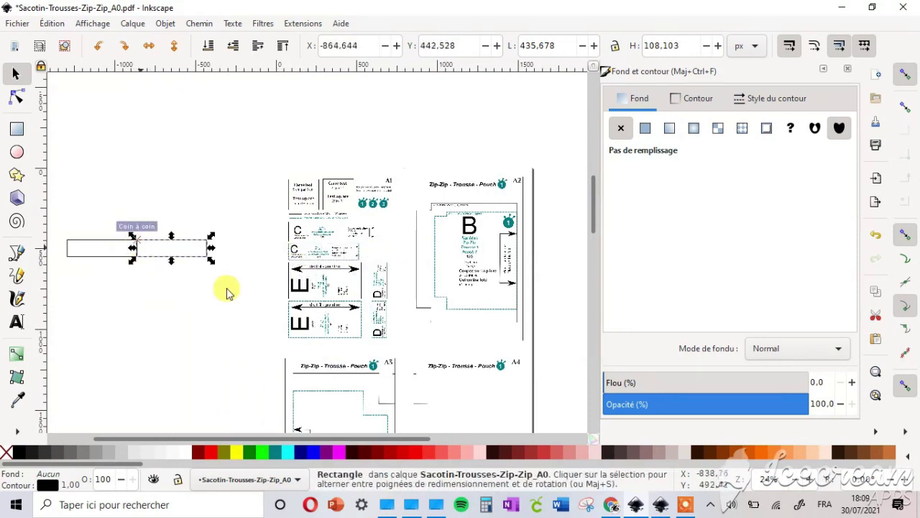
Group the two joined rectangles and move the group right, close to page A1
{"action": "left_click", "coordinate": [232, 275]}
{"action": "left_click_drag", "start_coordinate": [236, 272], "coordinate": [97, 226]}
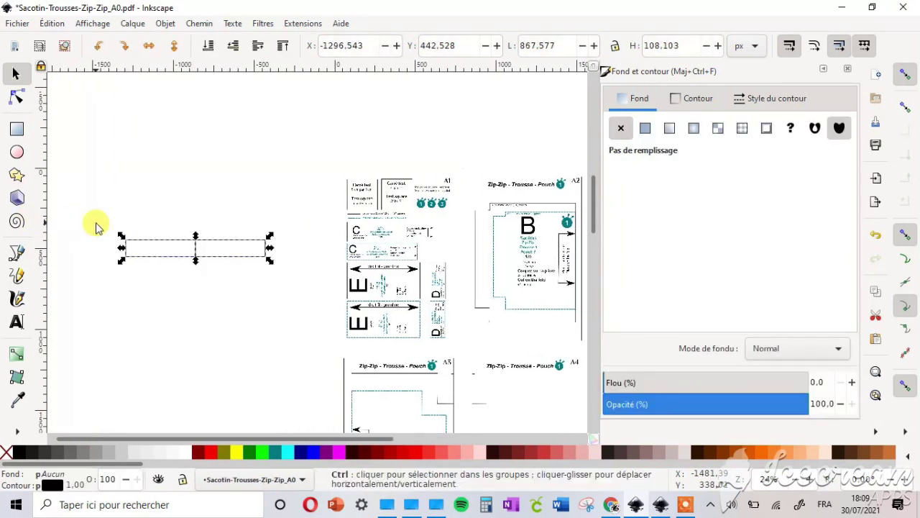
{"action": "key", "text": "ctrl+g"}
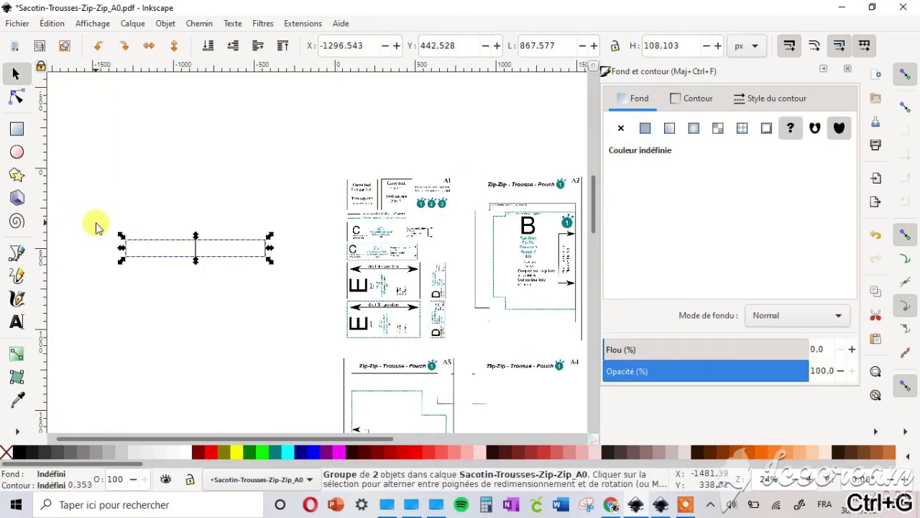
{"action": "left_click", "coordinate": [282, 295]}
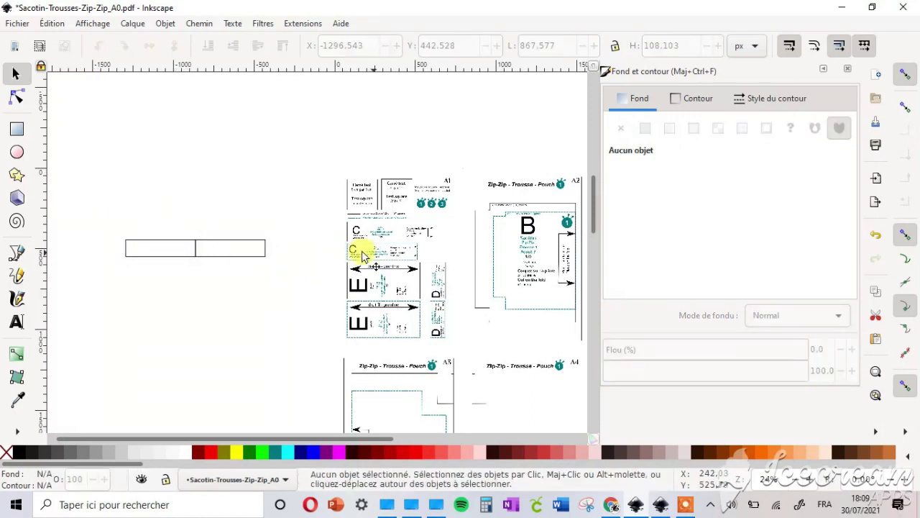
{"action": "left_click", "coordinate": [191, 249]}
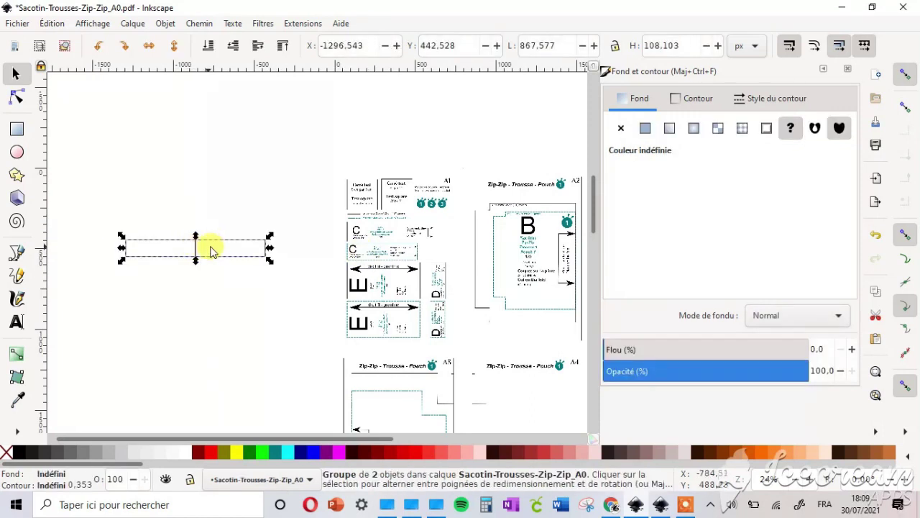
{"action": "left_click_drag", "start_coordinate": [220, 243], "coordinate": [302, 240]}
Select the page A1 image and examine its pattern pieces, from the C strips down to the medium E and D pieces
{"action": "left_click", "coordinate": [390, 267]}
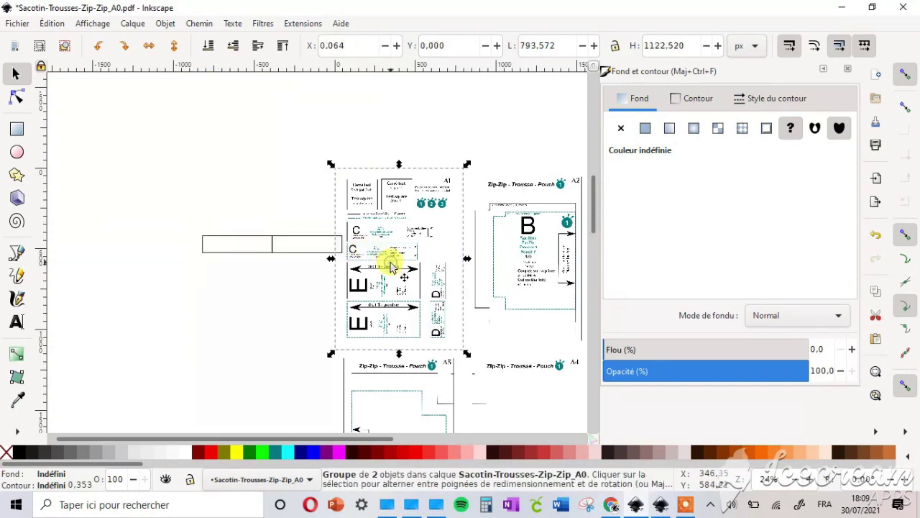
{"action": "scroll", "coordinate": [390, 267], "scroll_direction": "up", "scroll_amount": 3}
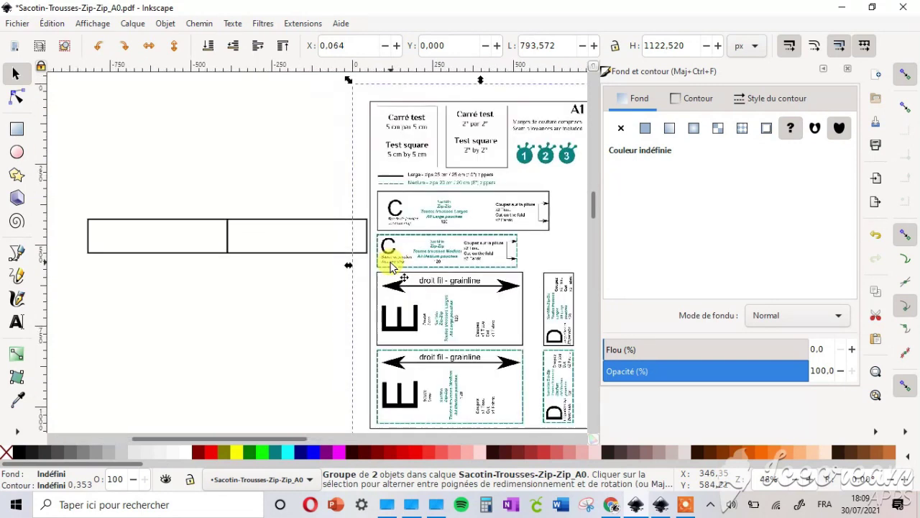
{"action": "left_click_drag", "start_coordinate": [253, 440], "coordinate": [320, 440]}
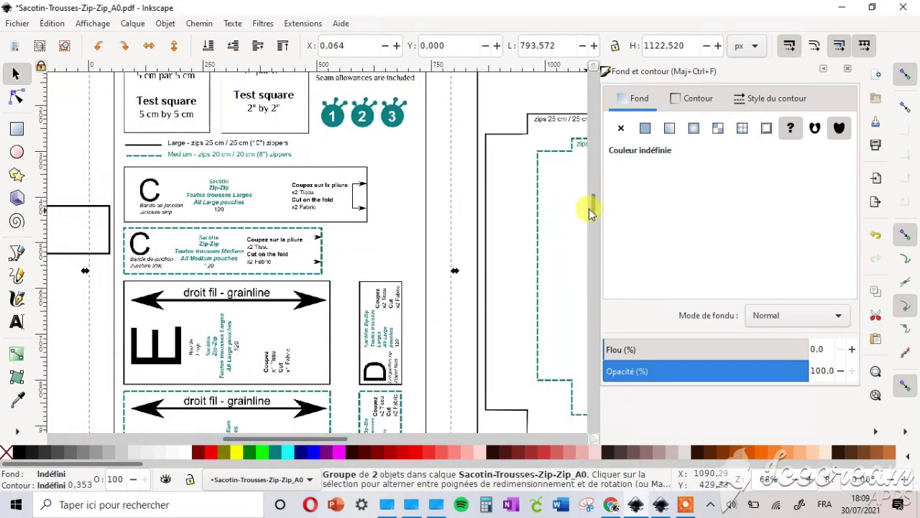
{"action": "left_click_drag", "start_coordinate": [592, 209], "coordinate": [595, 219]}
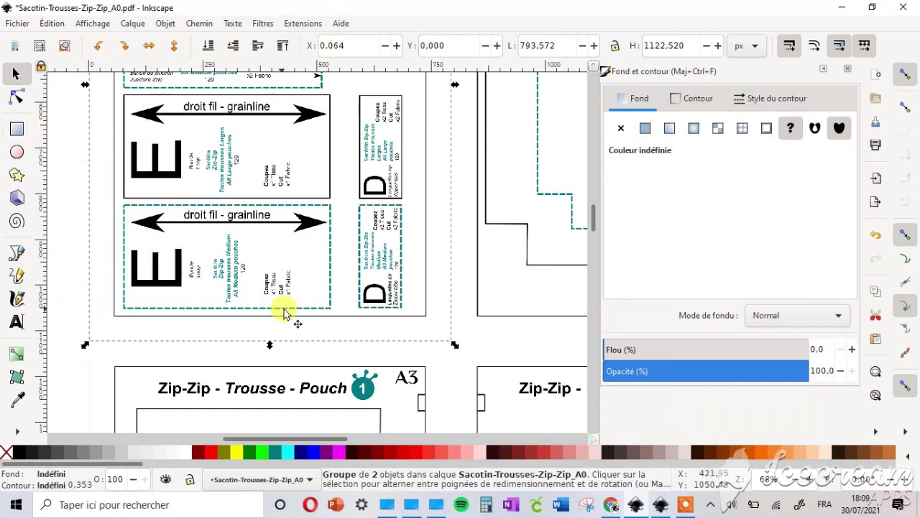
{"action": "mouse_move", "coordinate": [592, 221]}
{"action": "left_mouse_down"}
{"action": "mouse_move", "coordinate": [592, 196]}
{"action": "mouse_move", "coordinate": [592, 210]}
{"action": "left_mouse_up"}
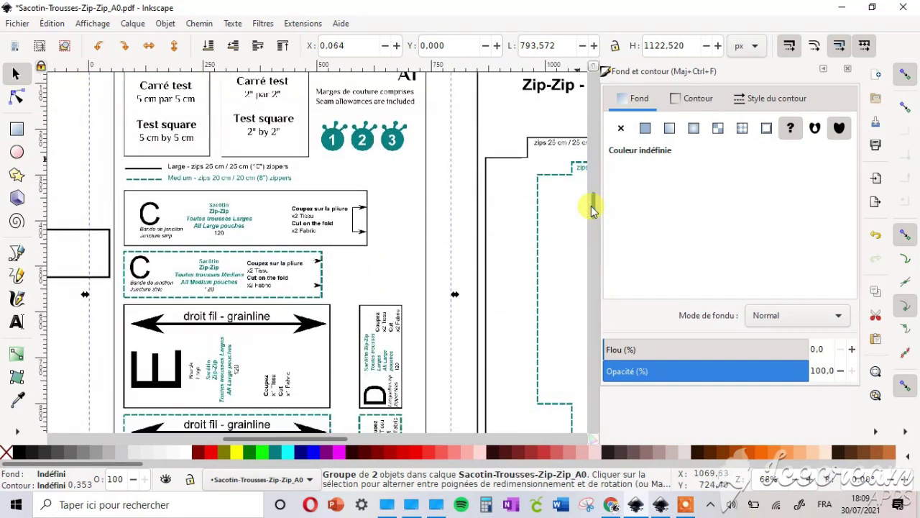
Duplicate the grouped C strip and place the copy just below the original
{"action": "left_click_drag", "start_coordinate": [330, 444], "coordinate": [230, 439]}
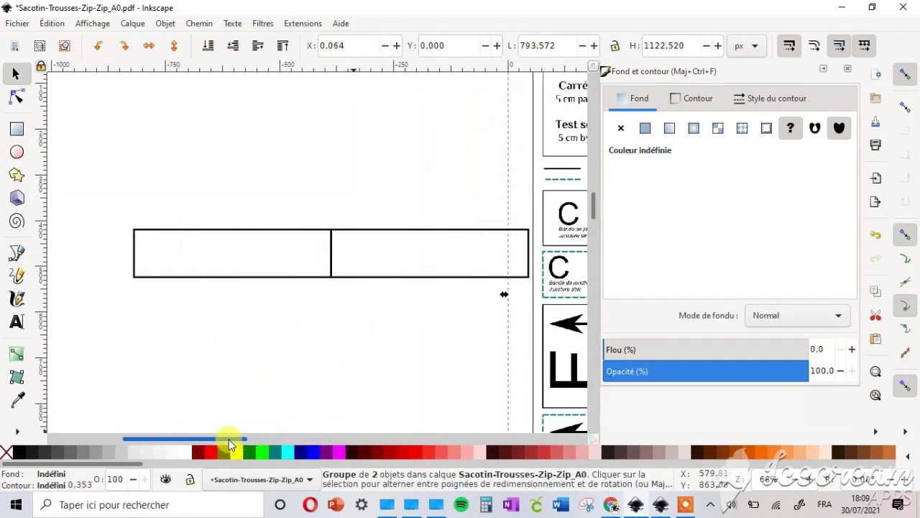
{"action": "left_click", "coordinate": [297, 280]}
{"action": "right_click", "coordinate": [298, 281]}
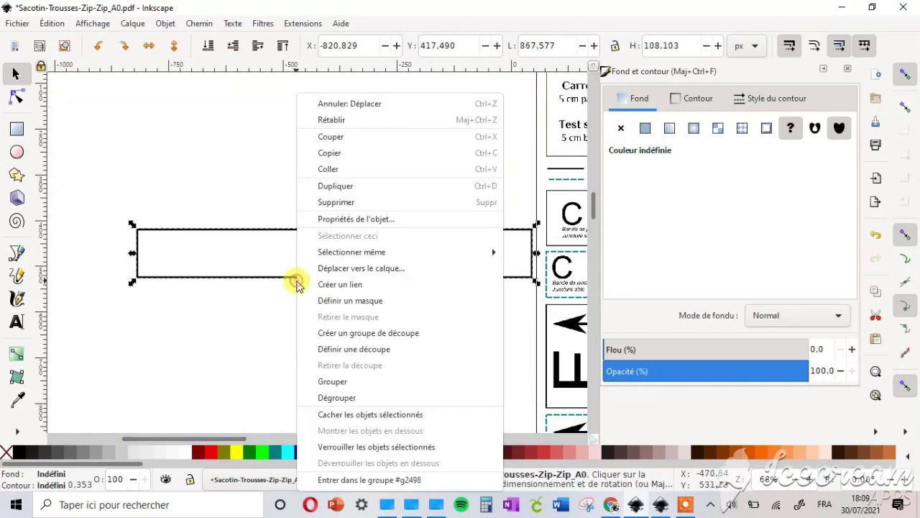
{"action": "left_click", "coordinate": [353, 187]}
{"action": "left_click_drag", "start_coordinate": [312, 276], "coordinate": [308, 350]}
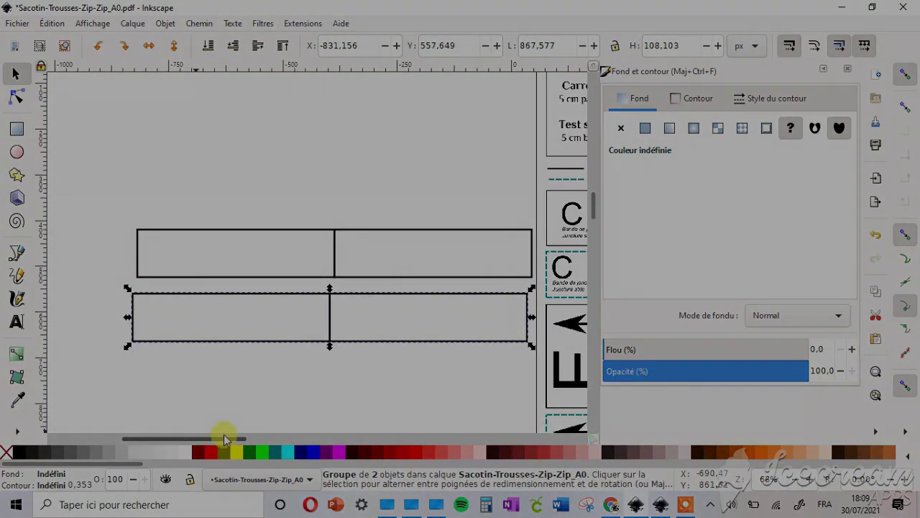
Trace the medium E and D pieces on page A1 with rectangles about 457 by 227 px and 100 by 234 px
{"action": "left_click_drag", "start_coordinate": [226, 438], "coordinate": [317, 444]}
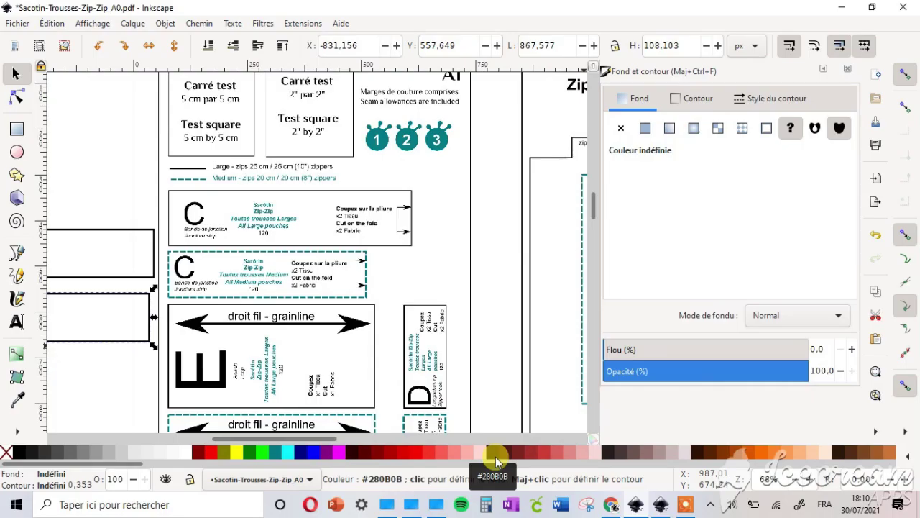
{"action": "left_click_drag", "start_coordinate": [593, 209], "coordinate": [596, 216]}
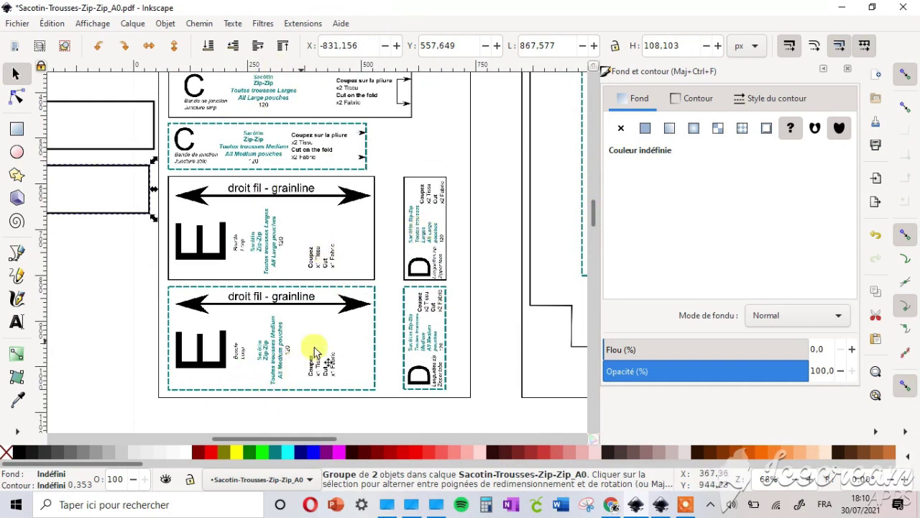
{"action": "left_click", "coordinate": [660, 503]}
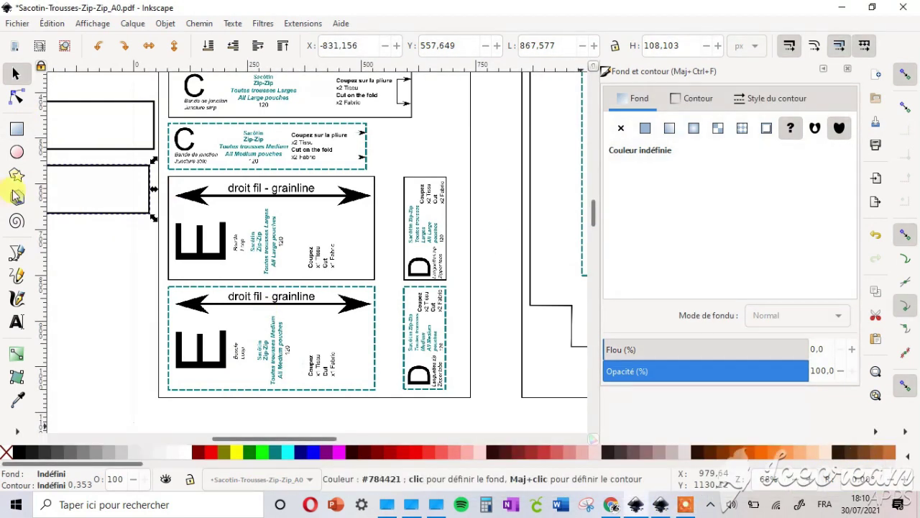
{"action": "key", "text": "r"}
{"action": "left_click_drag", "start_coordinate": [167, 288], "coordinate": [374, 389]}
{"action": "left_click_drag", "start_coordinate": [401, 284], "coordinate": [447, 389]}
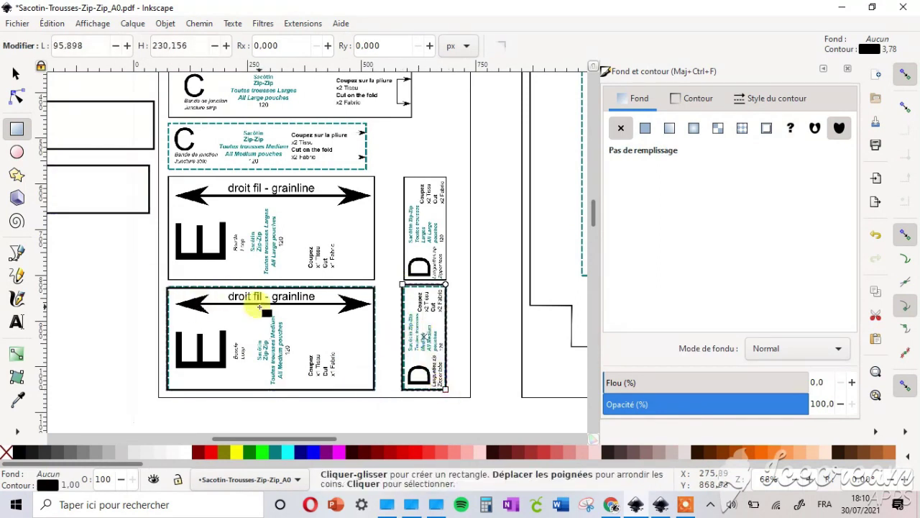
Rotate the traced E rectangle 90° clockwise and move it out of page A1, below the two C strips
{"action": "left_click", "coordinate": [16, 74]}
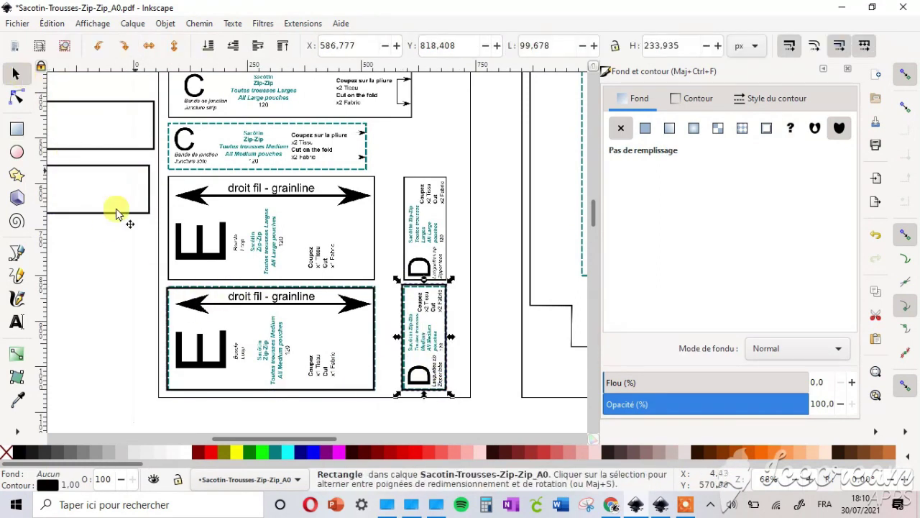
{"action": "left_click", "coordinate": [203, 292]}
{"action": "left_click", "coordinate": [123, 48]}
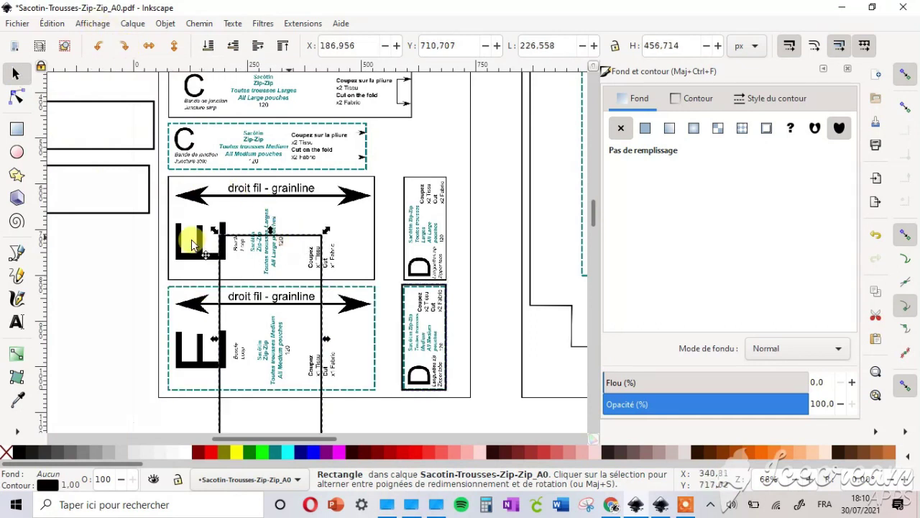
{"action": "left_click_drag", "start_coordinate": [199, 237], "coordinate": [98, 235]}
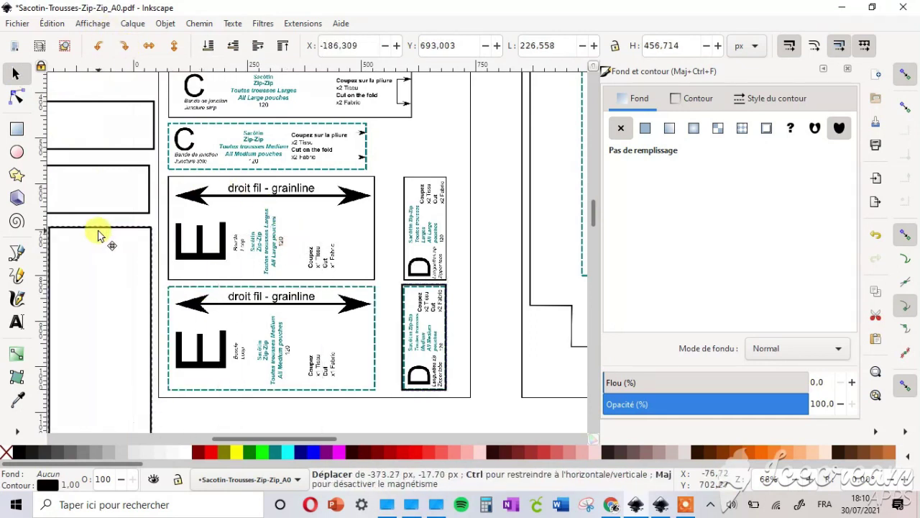
Rotate the traced D rectangle 90° clockwise and place it to the left of the E rectangle
{"action": "left_click", "coordinate": [410, 289]}
{"action": "left_click", "coordinate": [124, 45]}
{"action": "left_click_drag", "start_coordinate": [472, 314], "coordinate": [179, 246]}
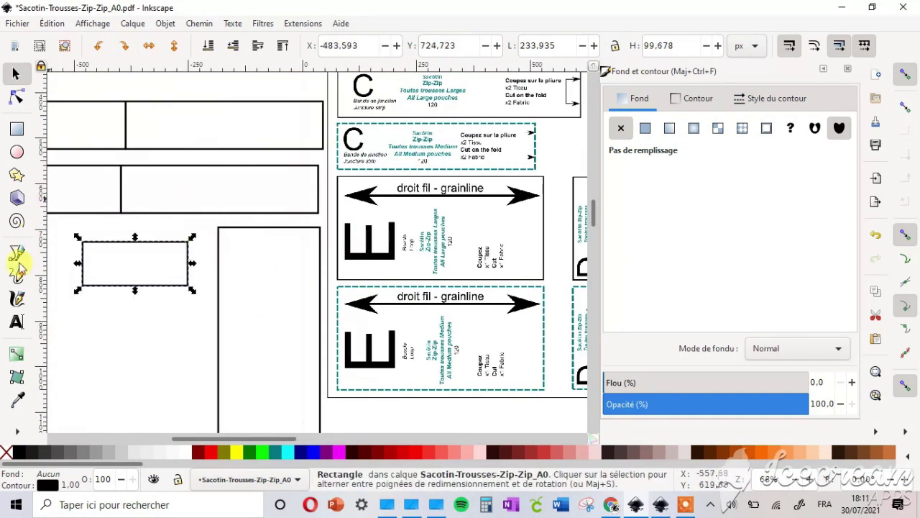
Add a letter C enlarged to about 128 by 85 px on the upper strip and paste a copy onto the lower strip
{"action": "left_click", "coordinate": [17, 323]}
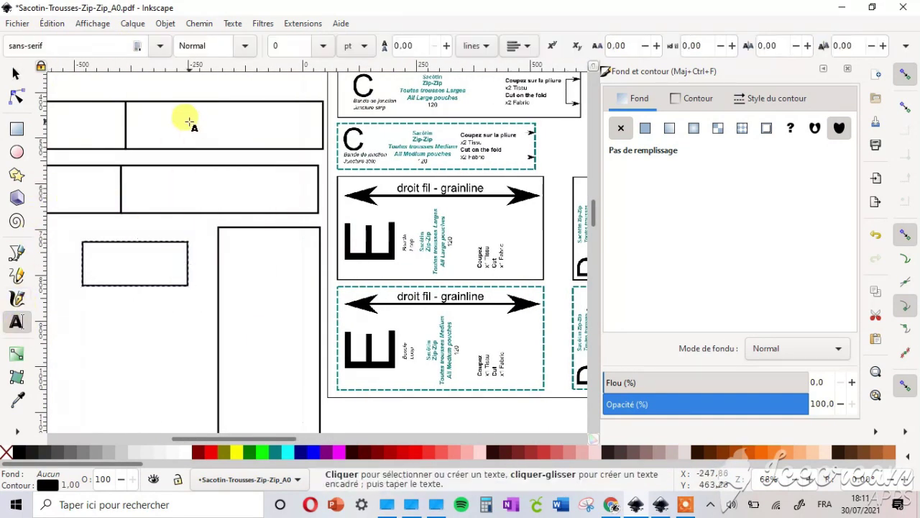
{"action": "left_click", "coordinate": [190, 117]}
{"action": "key", "text": "Caps_Lock"}
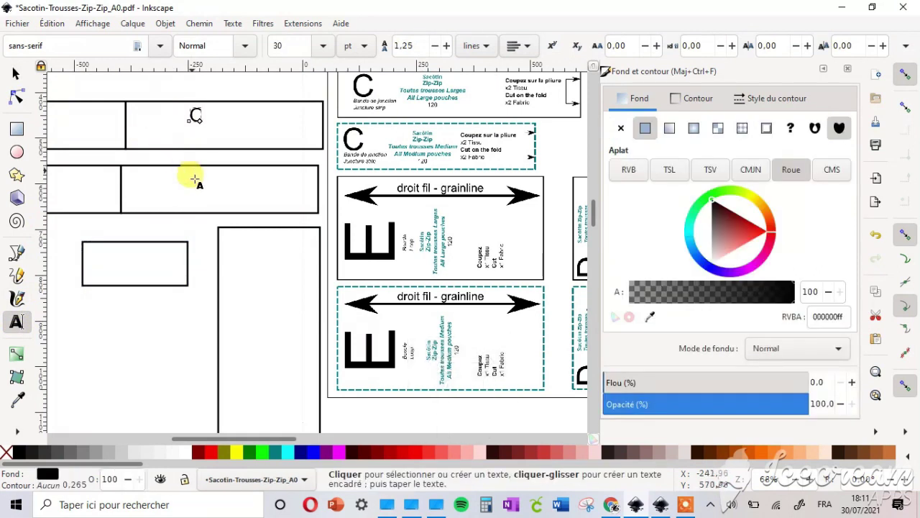
{"action": "left_click", "coordinate": [16, 73]}
{"action": "left_click_drag", "start_coordinate": [204, 123], "coordinate": [195, 198]}
{"action": "key", "text": "ctrl+c"}
{"action": "key", "text": "ctrl+v"}
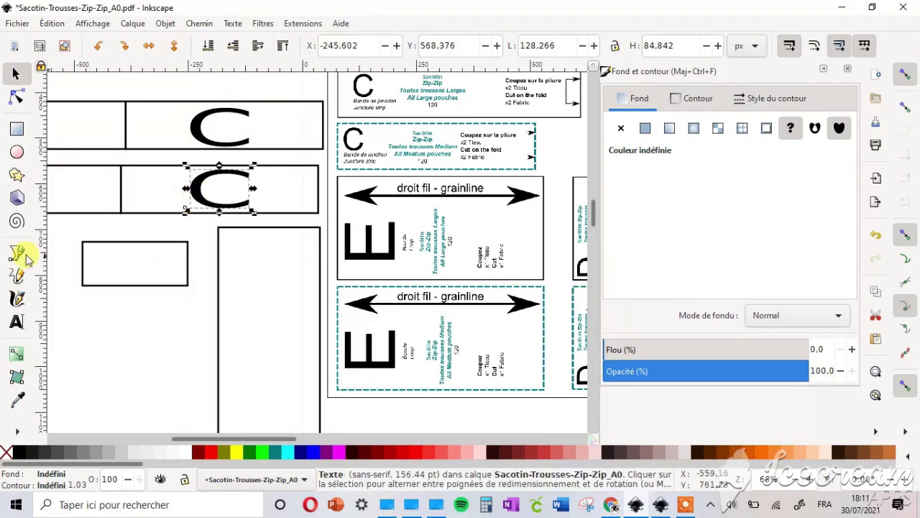
Label the small horizontal rectangle with a letter D enlarged to about 75 by 60 px
{"action": "left_click", "coordinate": [16, 322]}
{"action": "left_click", "coordinate": [123, 263]}
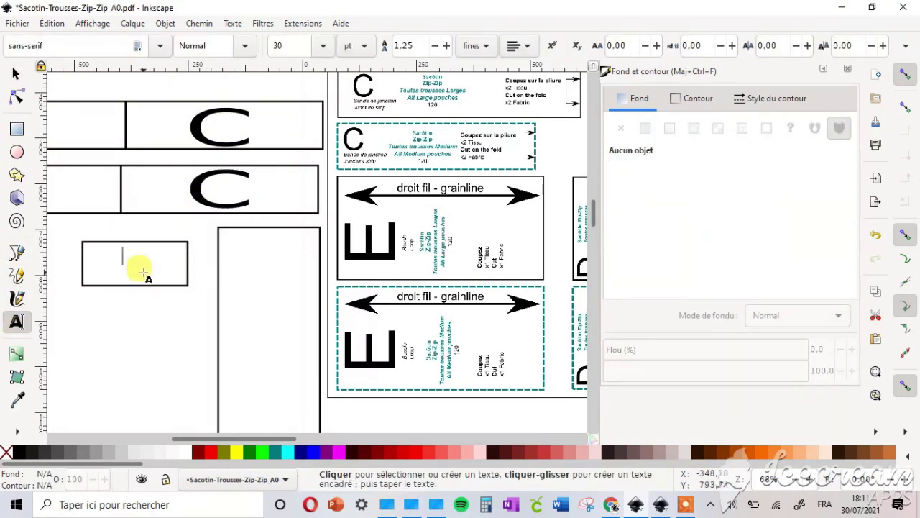
{"action": "type", "text": "DD??.DJKD"}
{"action": "key", "text": "BackSpace"}
{"action": "key", "text": "BackSpace"}
{"action": "left_click", "coordinate": [15, 72]}
{"action": "left_click_drag", "start_coordinate": [151, 267], "coordinate": [163, 284]}
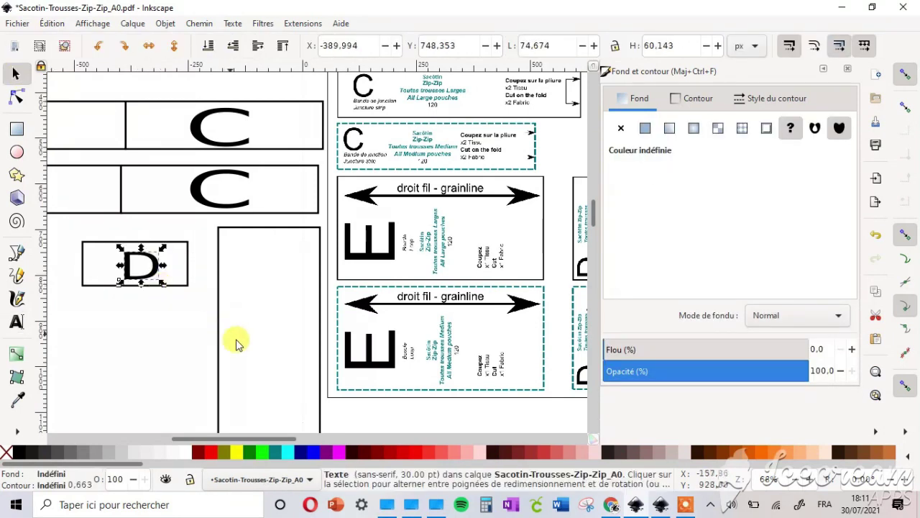
Label the tall rectangle with an enlarged letter E near its upper end
{"action": "left_click", "coordinate": [15, 321]}
{"action": "left_click", "coordinate": [259, 301]}
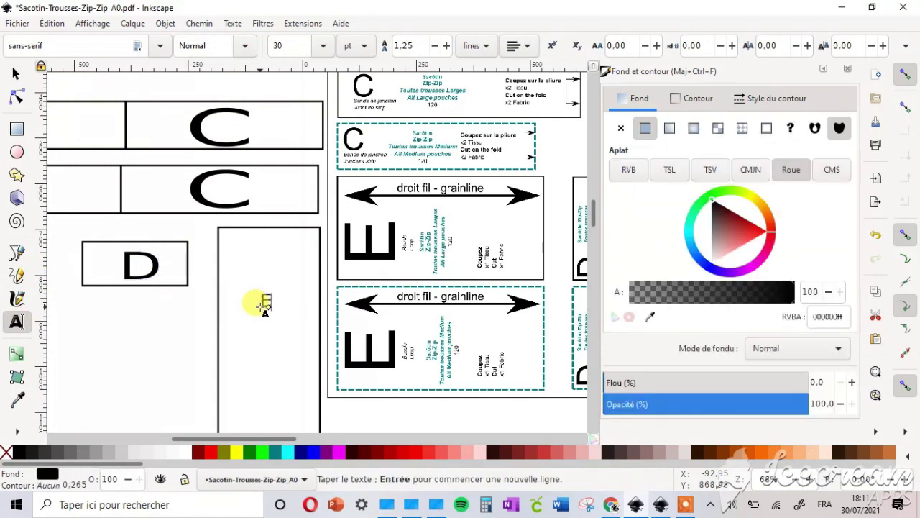
{"action": "type", "text": "E"}
{"action": "left_click", "coordinate": [15, 73]}
{"action": "left_click_drag", "start_coordinate": [277, 322], "coordinate": [247, 266]}
{"action": "left_click", "coordinate": [161, 343]}
Review the redrawn pieces beside page A1, selecting the two C strips, the D rectangle and the E rectangle one by one
{"action": "key", "text": "minus"}
{"action": "mouse_move", "coordinate": [217, 438]}
{"action": "left_mouse_down"}
{"action": "mouse_move", "coordinate": [297, 437]}
{"action": "mouse_move", "coordinate": [208, 439]}
{"action": "left_mouse_up"}
{"action": "left_click", "coordinate": [263, 145]}
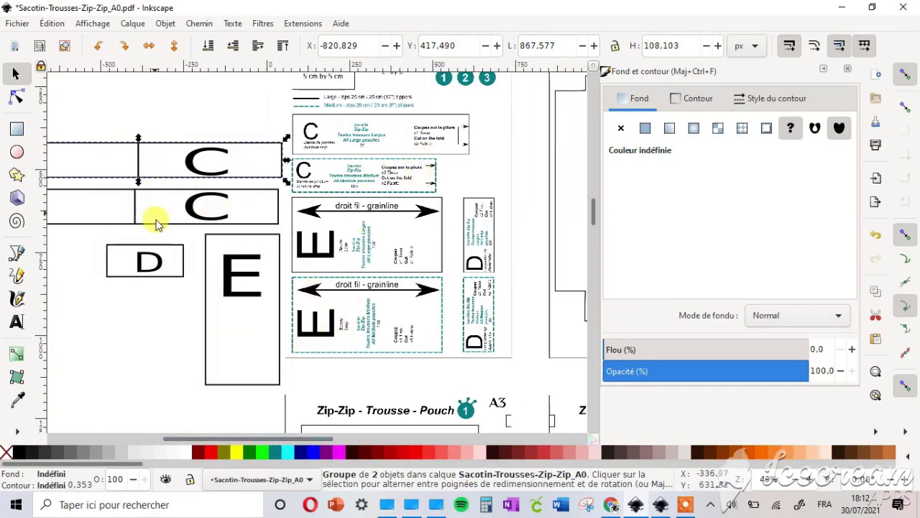
{"action": "left_click", "coordinate": [107, 231]}
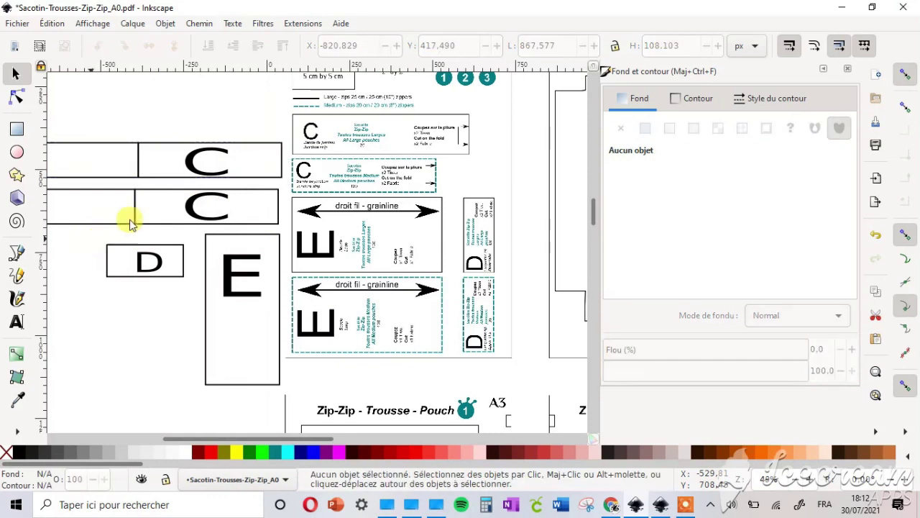
{"action": "left_click", "coordinate": [255, 178]}
{"action": "left_click", "coordinate": [271, 195]}
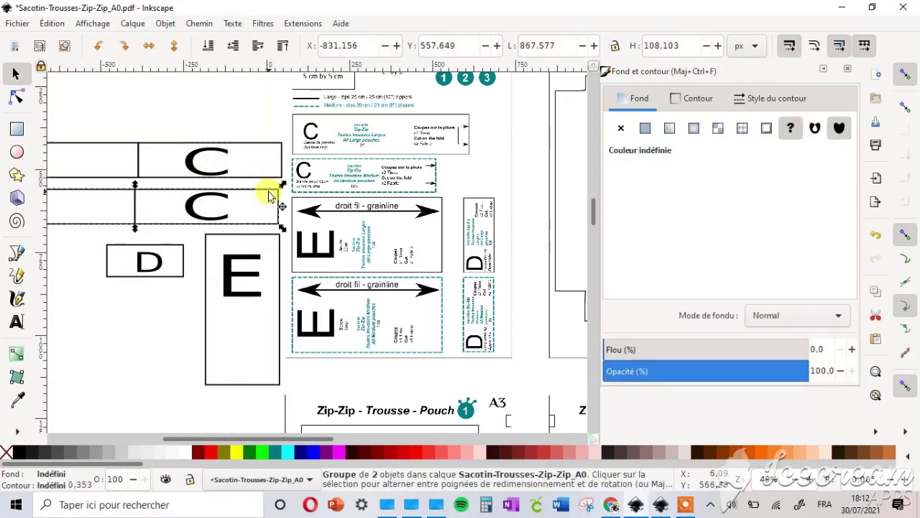
{"action": "left_click", "coordinate": [174, 248]}
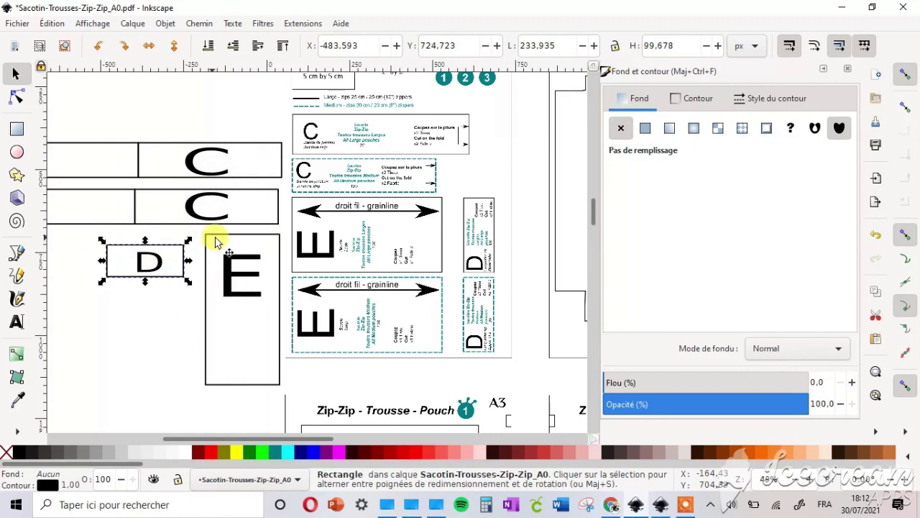
{"action": "left_click", "coordinate": [223, 240]}
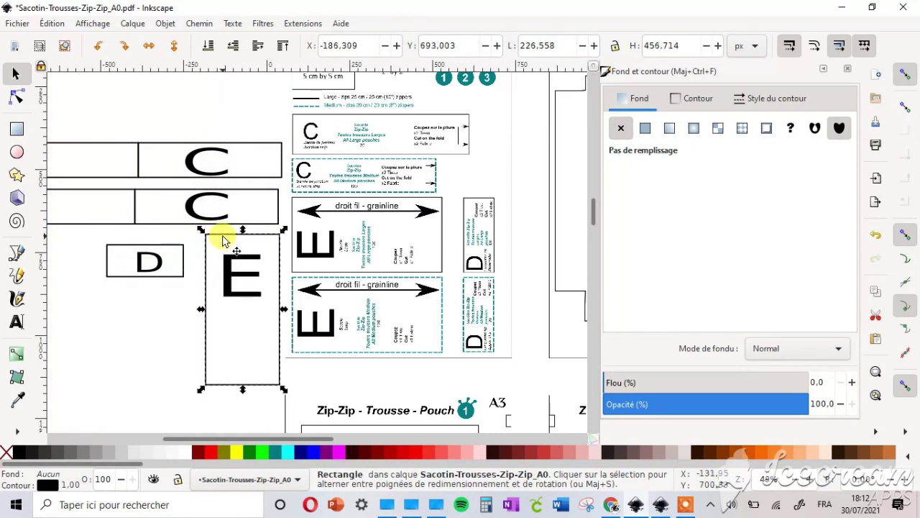
Fill both C strips and the D rectangle with fuchsia
{"action": "left_click", "coordinate": [139, 145]}
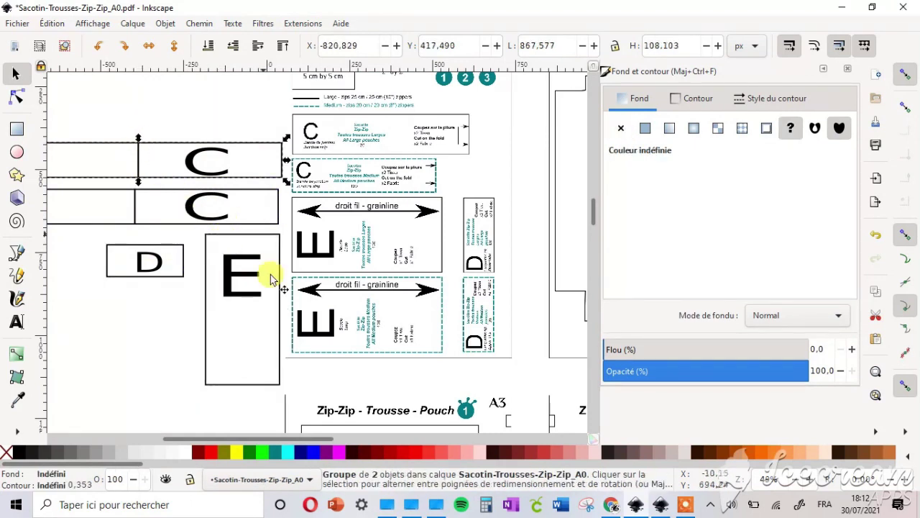
{"action": "left_click", "coordinate": [338, 453]}
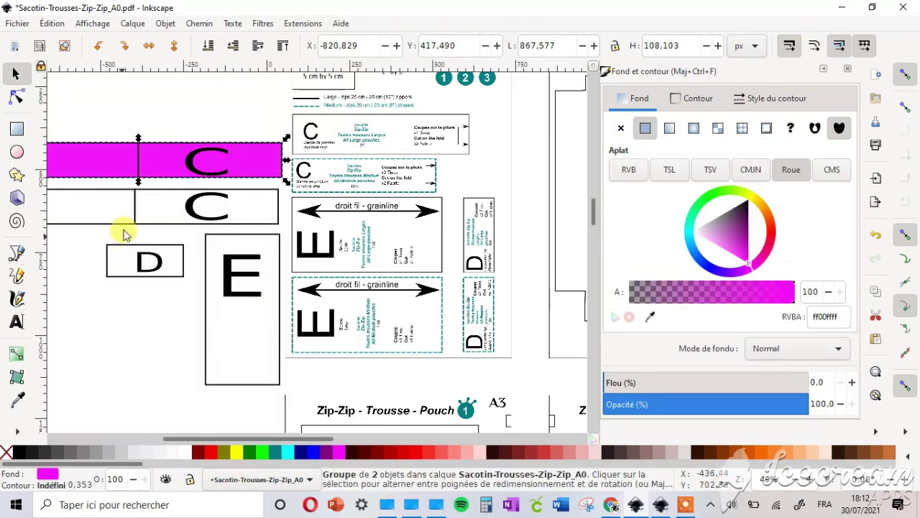
{"action": "left_click", "coordinate": [138, 199]}
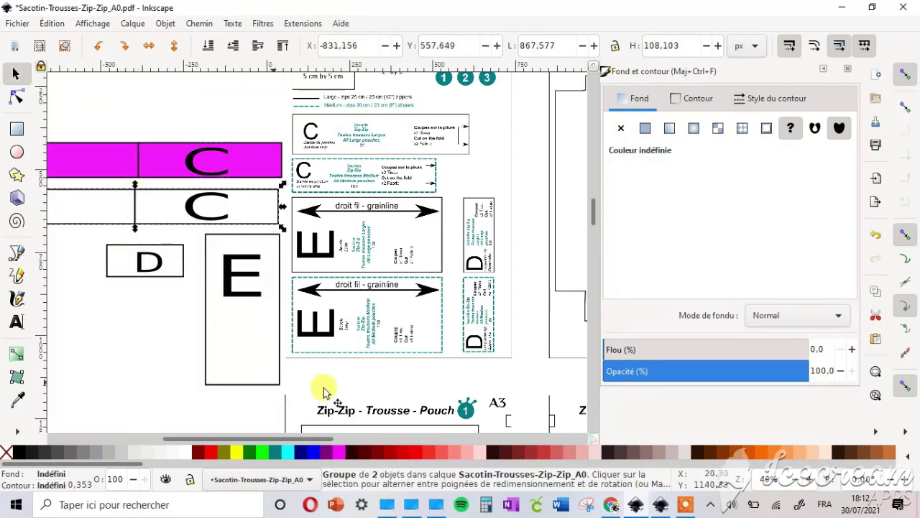
{"action": "left_click", "coordinate": [341, 456]}
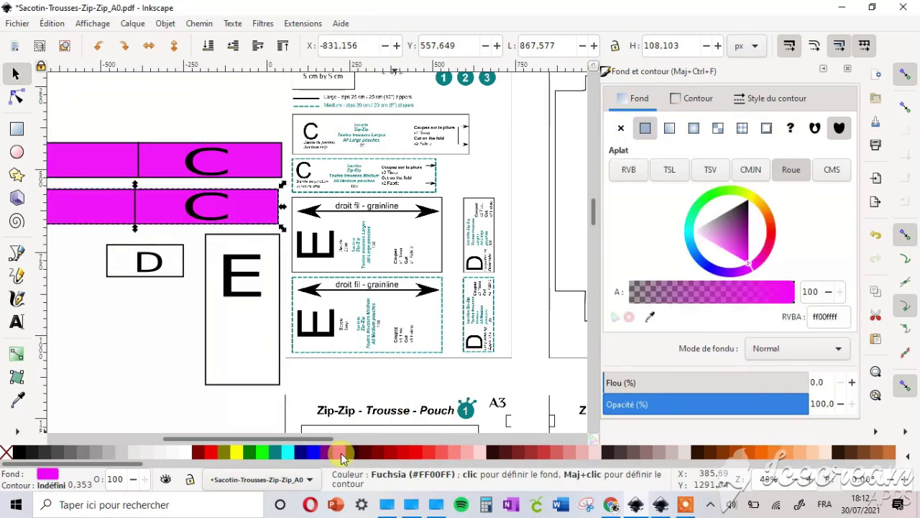
{"action": "left_click", "coordinate": [147, 250]}
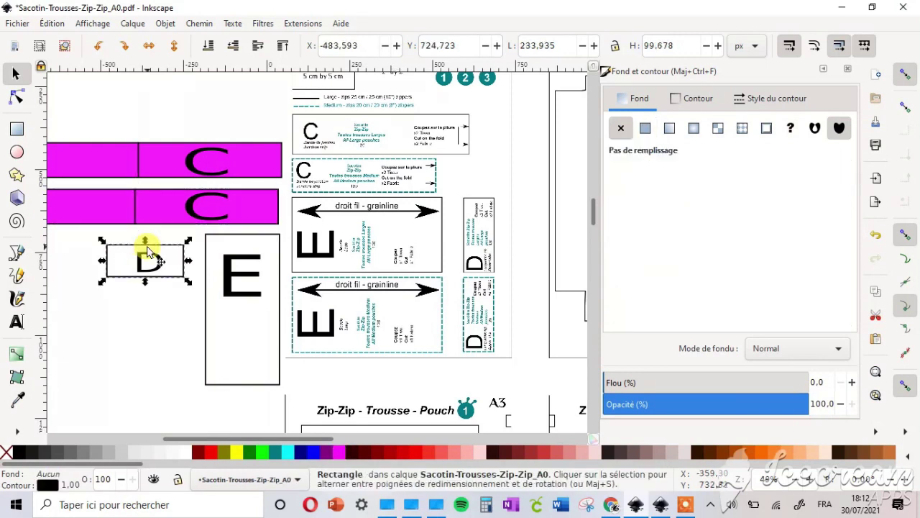
{"action": "left_click", "coordinate": [342, 456]}
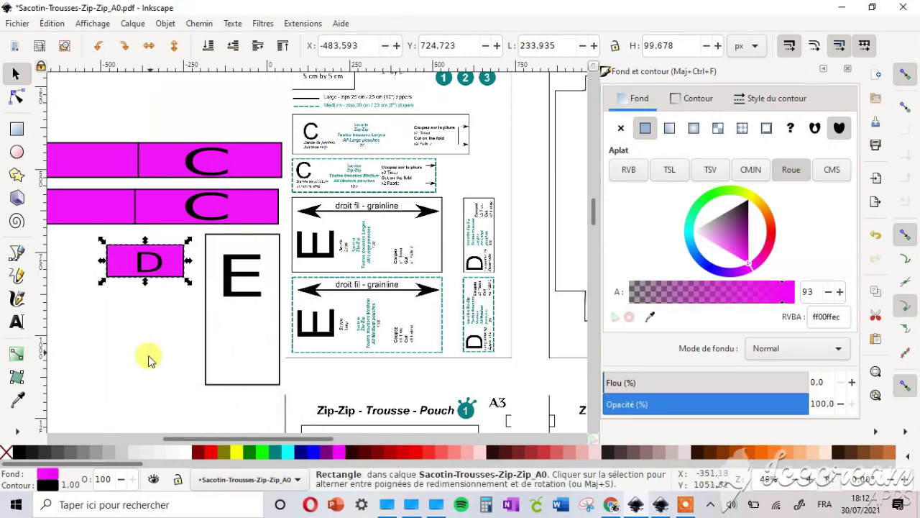
Try grouping the E rectangle with its letter and filling the group with fuchsia, and undo back past the D rectangle's fill
{"action": "left_click", "coordinate": [195, 238]}
{"action": "left_click_drag", "start_coordinate": [196, 231], "coordinate": [288, 424]}
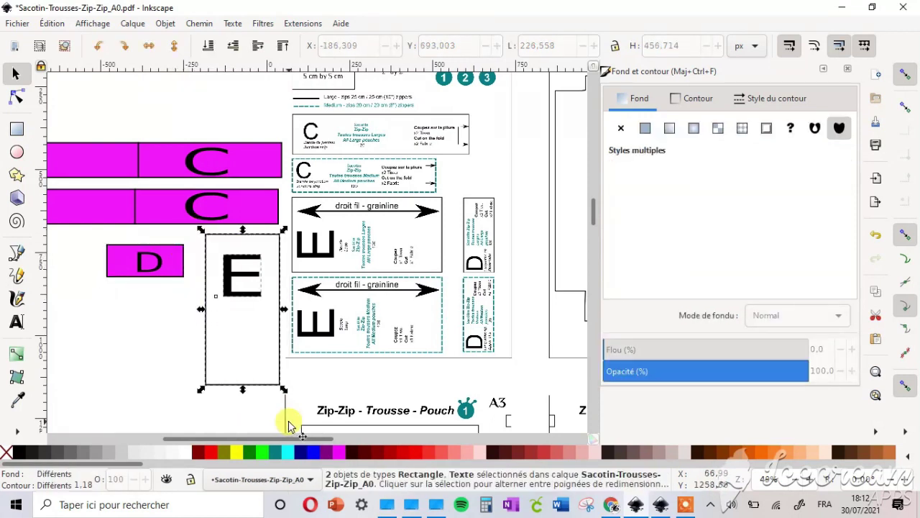
{"action": "key", "text": "ctrl+g"}
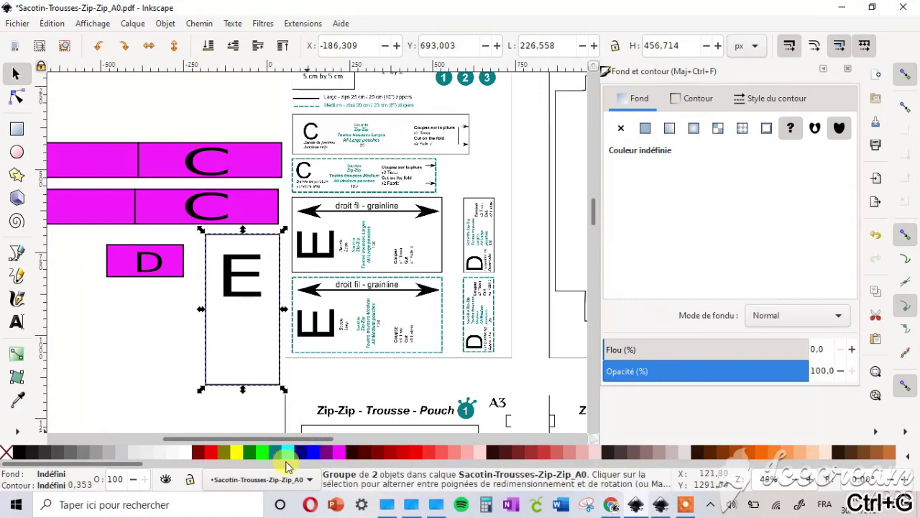
{"action": "left_click", "coordinate": [342, 452]}
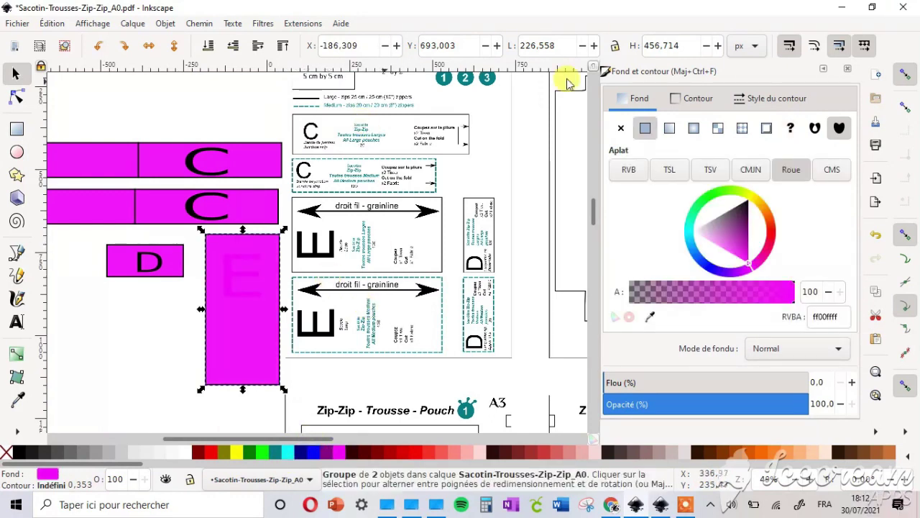
{"action": "left_click", "coordinate": [875, 235]}
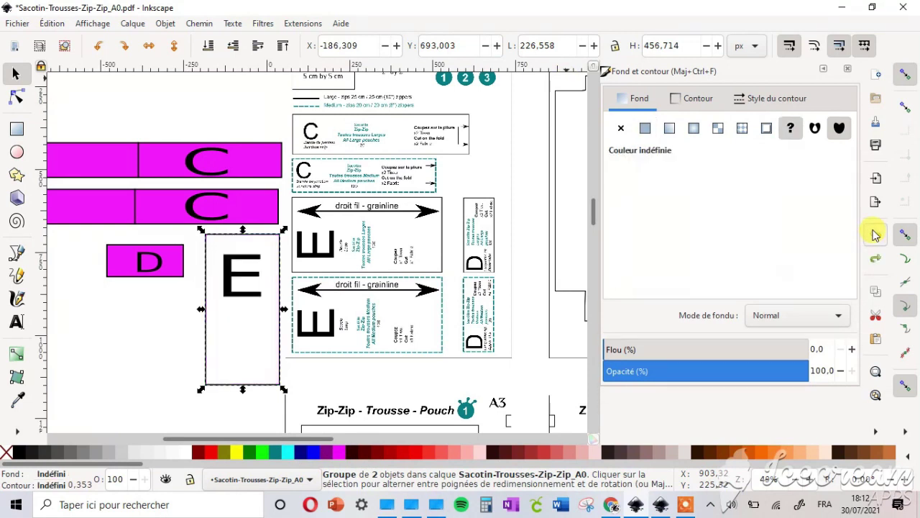
{"action": "left_click", "coordinate": [875, 235]}
{"action": "left_click", "coordinate": [875, 235]}
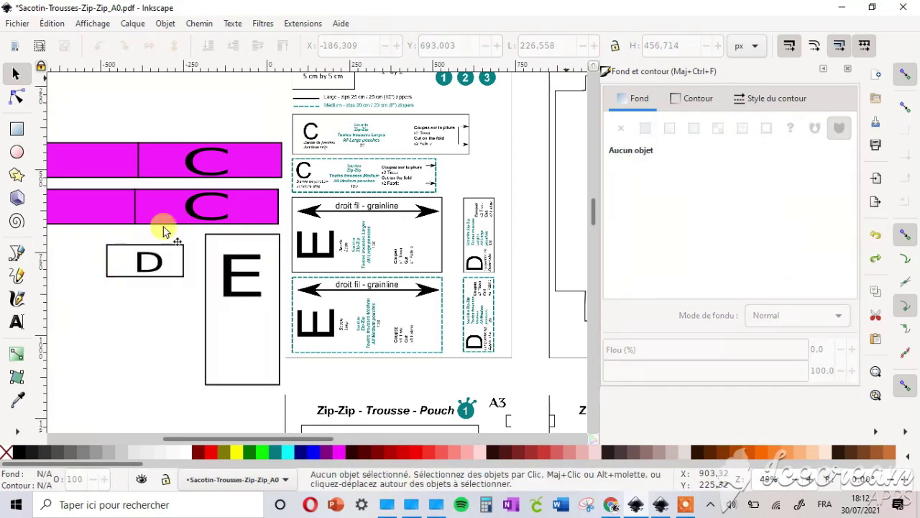
Fill the D rectangle with fuchsia again
{"action": "left_click", "coordinate": [165, 250]}
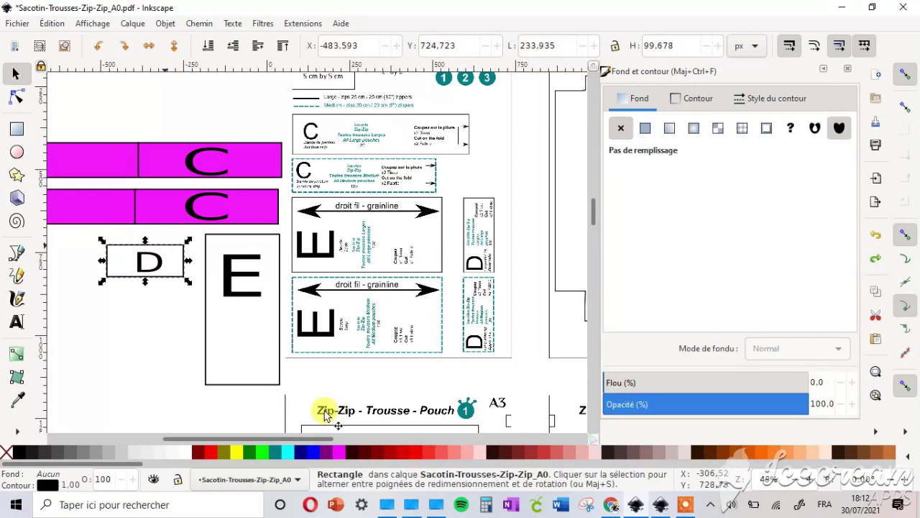
{"action": "left_click", "coordinate": [338, 458]}
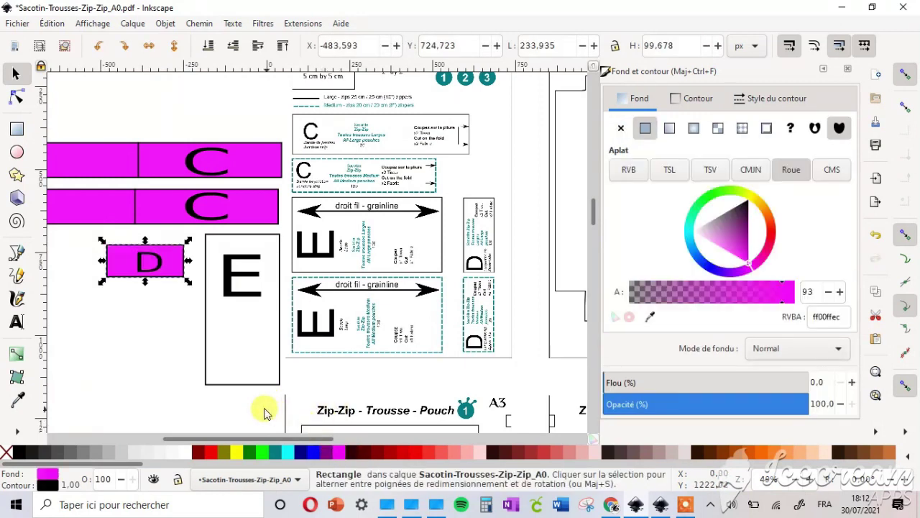
Fill the E rectangle with fuchsia and group it with its letter E
{"action": "left_click", "coordinate": [255, 385]}
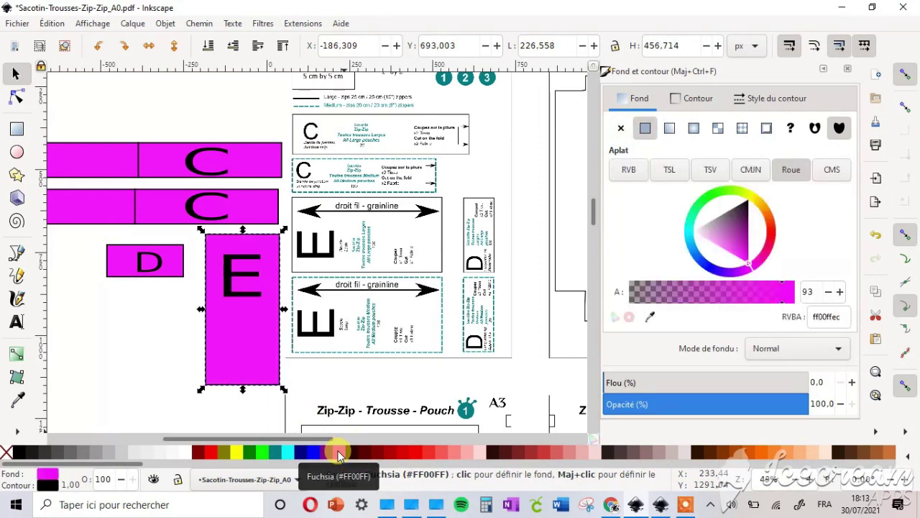
{"action": "left_click", "coordinate": [158, 343]}
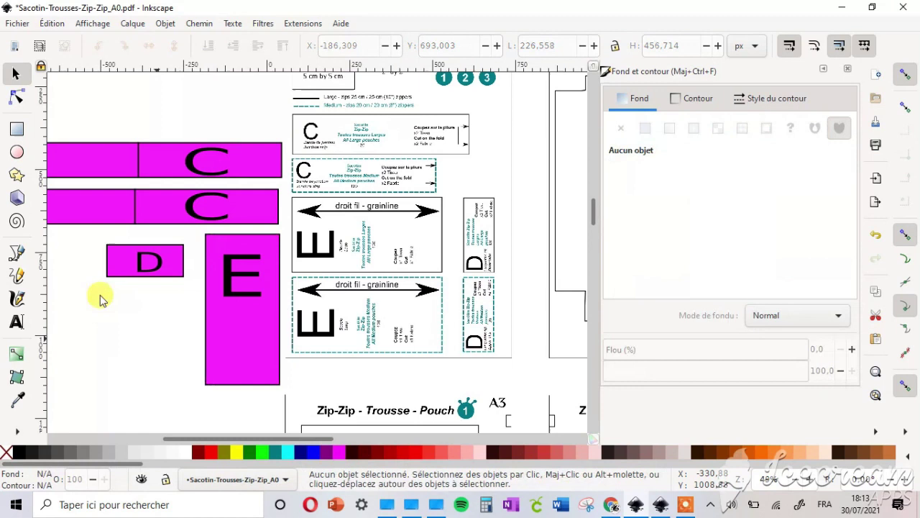
{"action": "left_click", "coordinate": [253, 365]}
{"action": "mouse_move", "coordinate": [253, 365]}
{"action": "left_mouse_down"}
{"action": "mouse_move", "coordinate": [282, 399]}
{"action": "mouse_move", "coordinate": [269, 361]}
{"action": "left_mouse_up"}
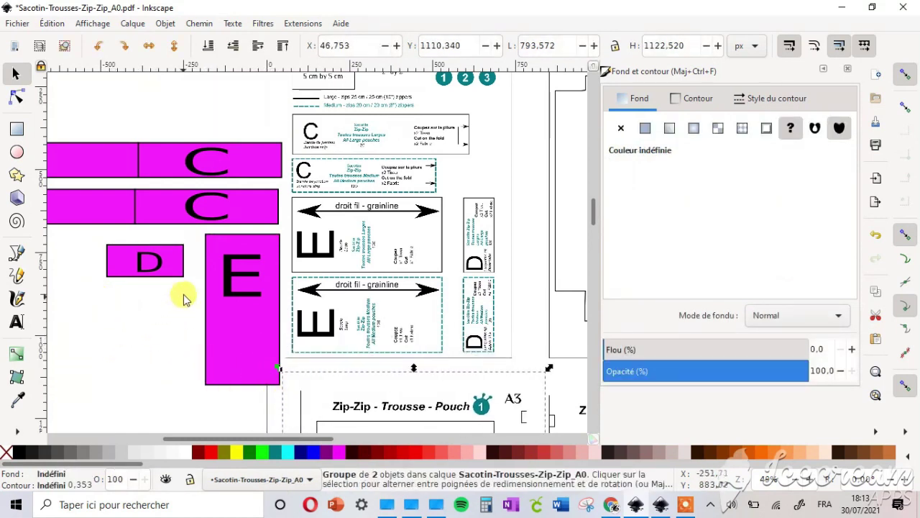
{"action": "left_click_drag", "start_coordinate": [251, 410], "coordinate": [217, 239]}
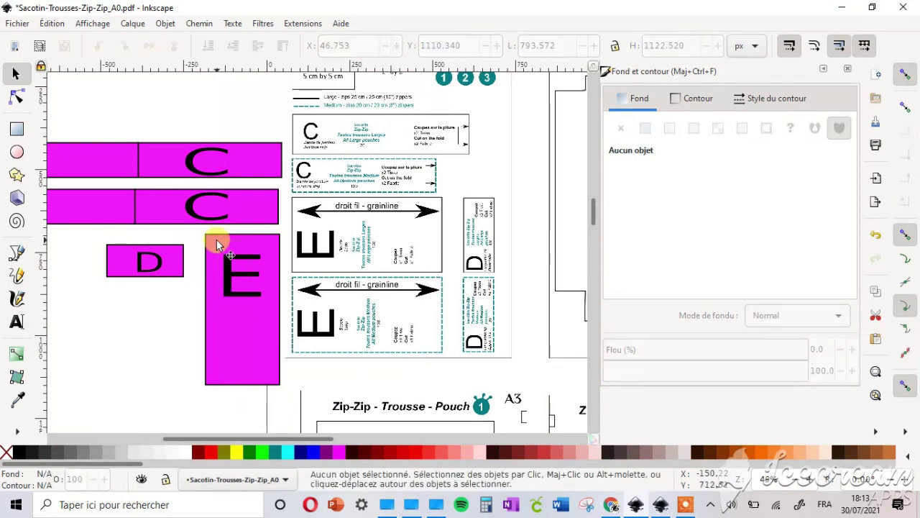
{"action": "left_click", "coordinate": [231, 272]}
{"action": "left_click", "coordinate": [231, 286], "text": "shift"}
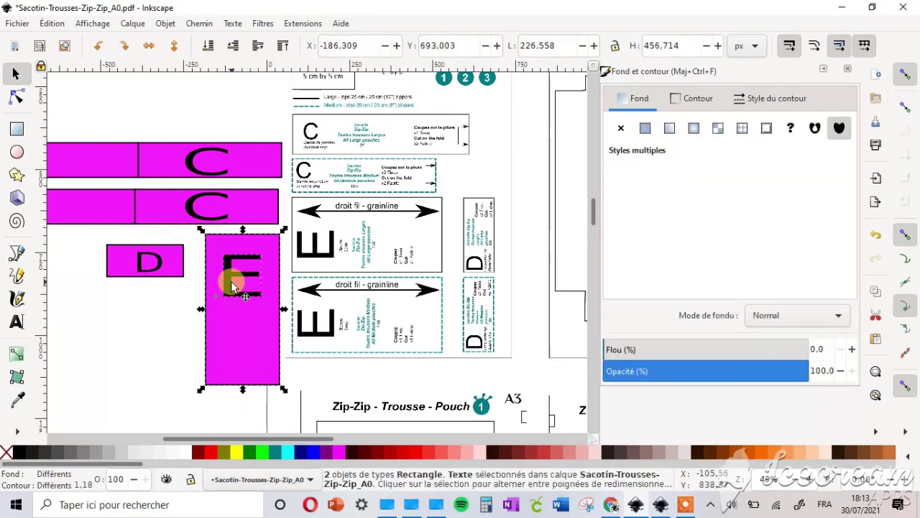
{"action": "key", "text": "ctrl+g"}
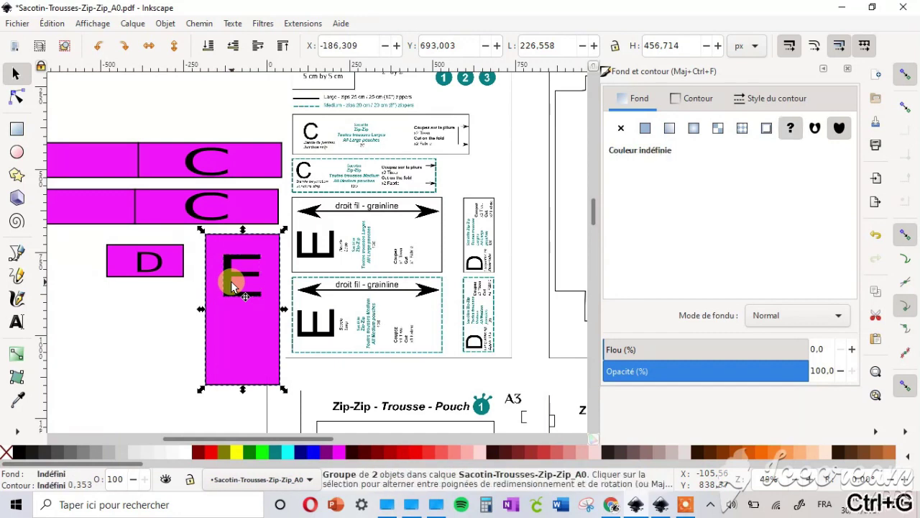
Group the small D rectangle with its letter D
{"action": "left_click", "coordinate": [152, 263]}
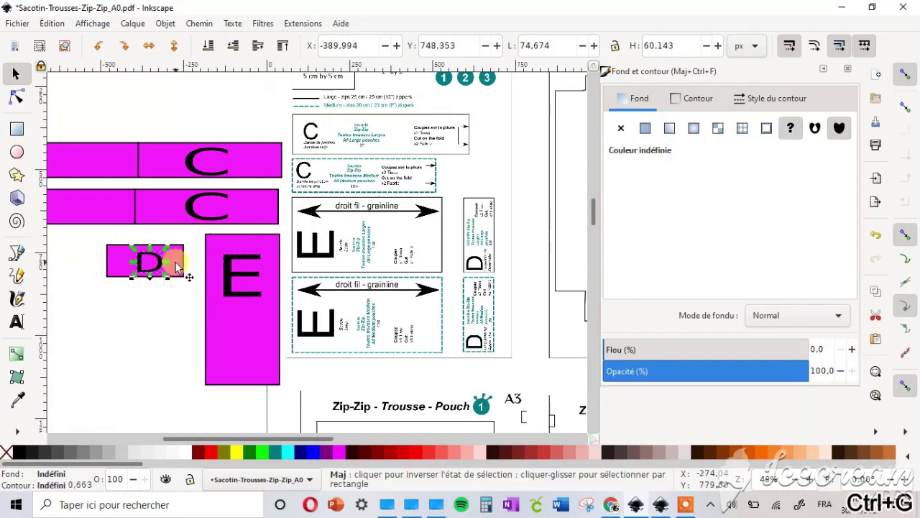
{"action": "left_click", "coordinate": [177, 266], "text": "shift"}
{"action": "key", "text": "ctrl+g"}
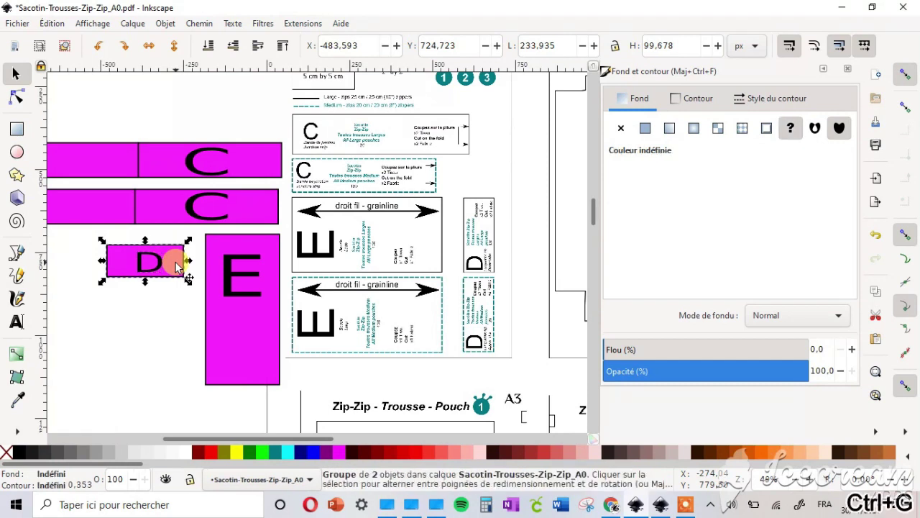
{"action": "key", "text": "Caps_Lock"}
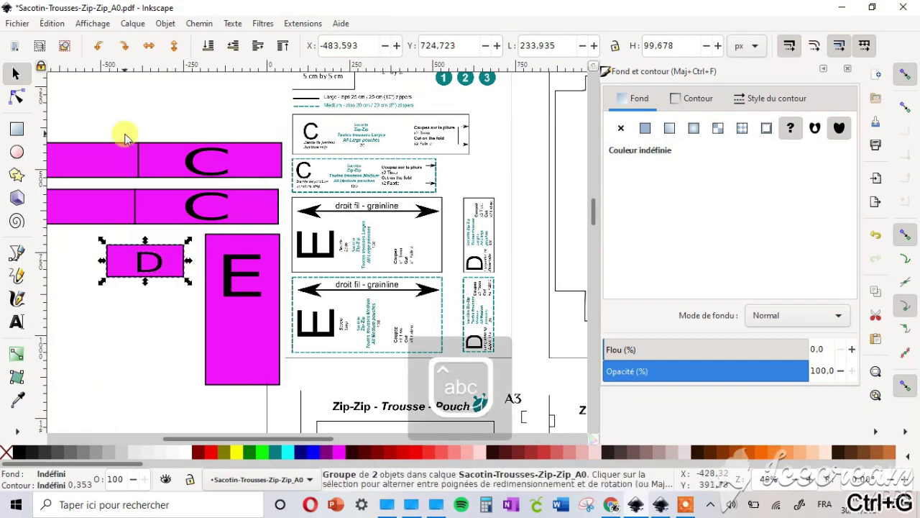
Group each of the two fuchsia C strips with its own letter C
{"action": "key", "text": "minus"}
{"action": "key", "text": "minus"}
{"action": "left_click_drag", "start_coordinate": [137, 183], "coordinate": [301, 221]}
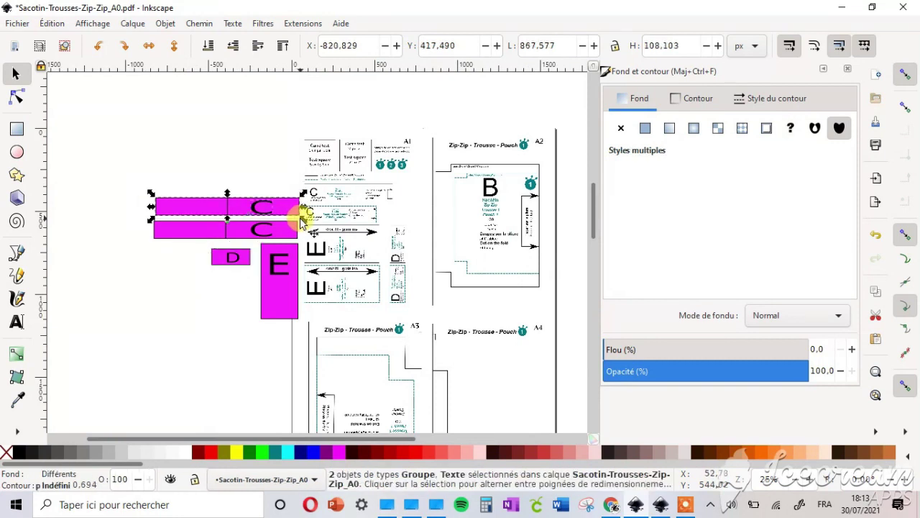
{"action": "key", "text": "ctrl+g"}
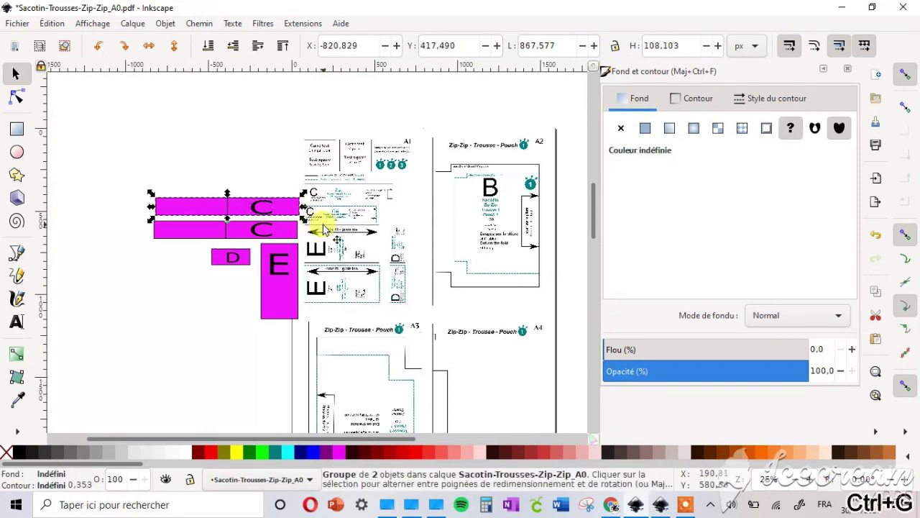
{"action": "left_click", "coordinate": [117, 245]}
{"action": "left_click_drag", "start_coordinate": [134, 221], "coordinate": [299, 245]}
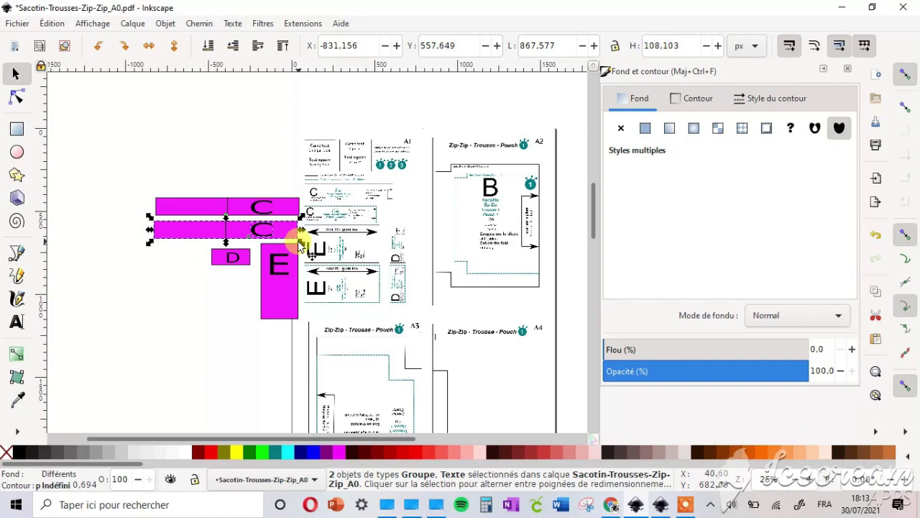
{"action": "key", "text": "ctrl+g"}
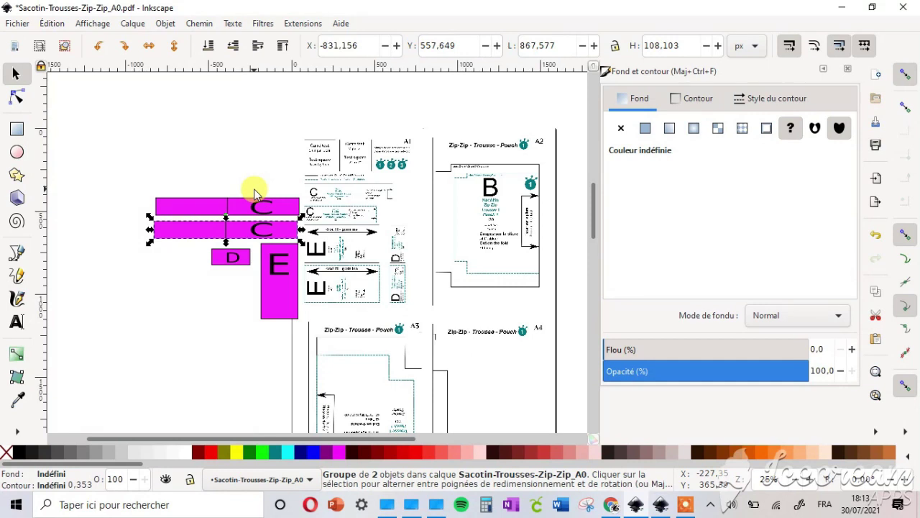
Move both C strips, the D piece and the E piece up and away from the pattern pages, keeping them together
{"action": "left_click_drag", "start_coordinate": [187, 201], "coordinate": [115, 127]}
{"action": "left_click_drag", "start_coordinate": [177, 225], "coordinate": [113, 154]}
{"action": "left_click_drag", "start_coordinate": [214, 257], "coordinate": [99, 186]}
{"action": "left_click_drag", "start_coordinate": [278, 296], "coordinate": [172, 240]}
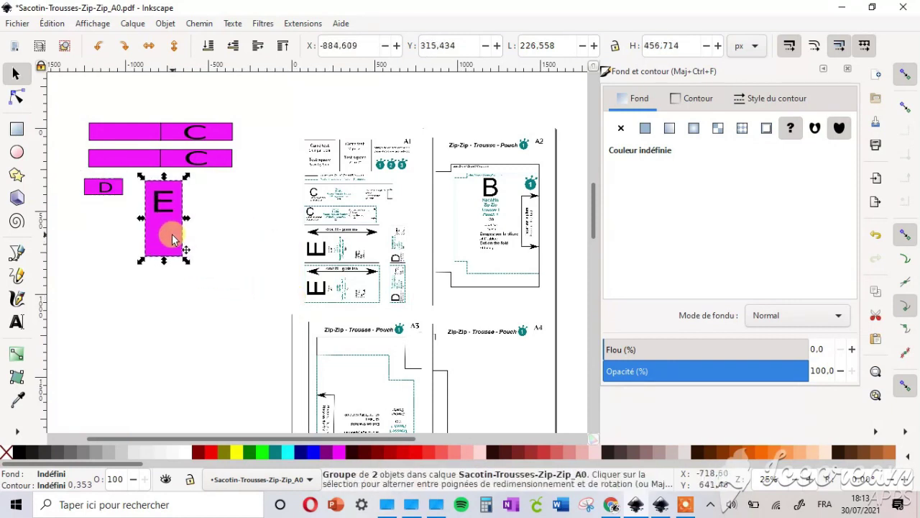
Examine the C, D and E pieces and their cutting instructions on page A1
{"action": "left_click", "coordinate": [345, 250]}
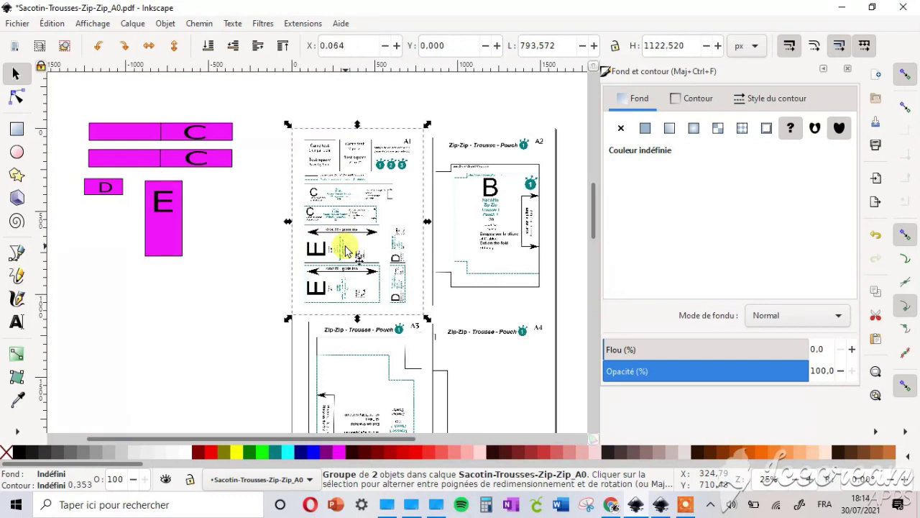
{"action": "scroll", "coordinate": [345, 249], "scroll_direction": "up", "scroll_amount": 3}
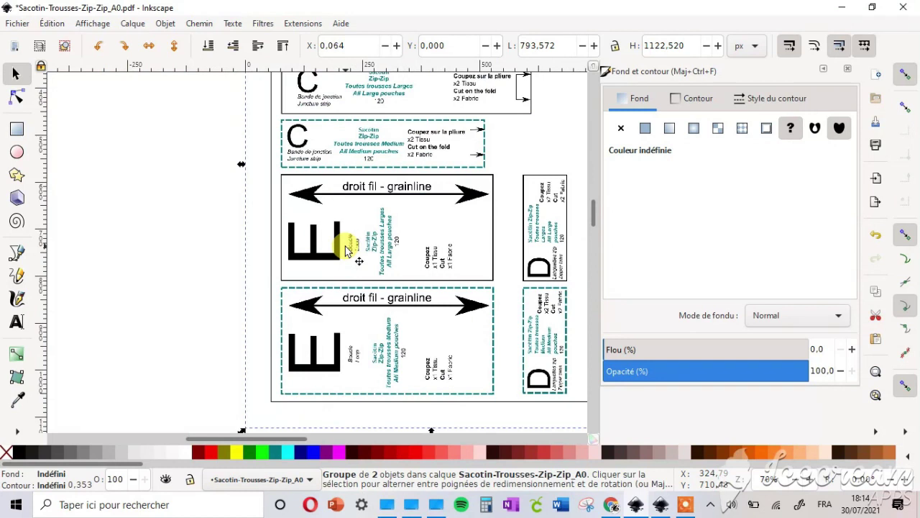
{"action": "scroll", "coordinate": [345, 250], "scroll_direction": "down", "scroll_amount": 2}
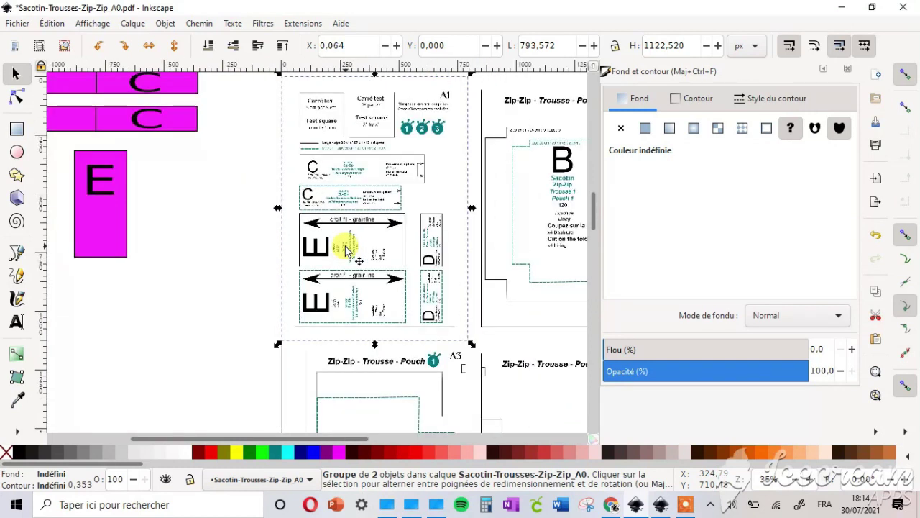
{"action": "scroll", "coordinate": [345, 249], "scroll_direction": "up", "scroll_amount": 1}
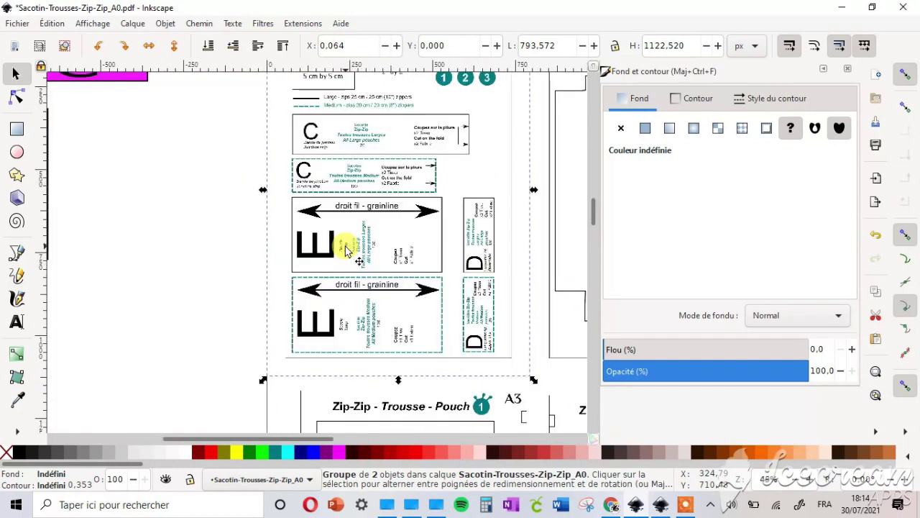
{"action": "scroll", "coordinate": [345, 249], "scroll_direction": "up", "scroll_amount": 3}
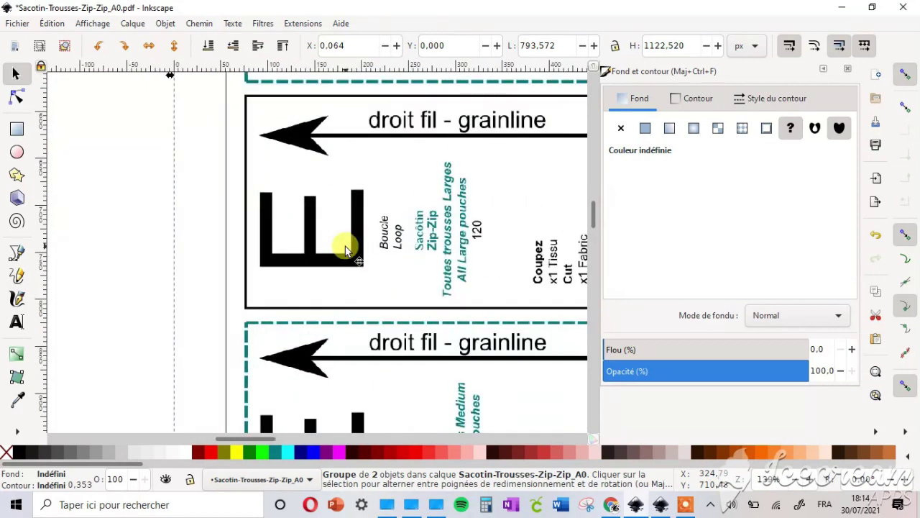
{"action": "scroll", "coordinate": [345, 250], "scroll_direction": "down", "scroll_amount": 2}
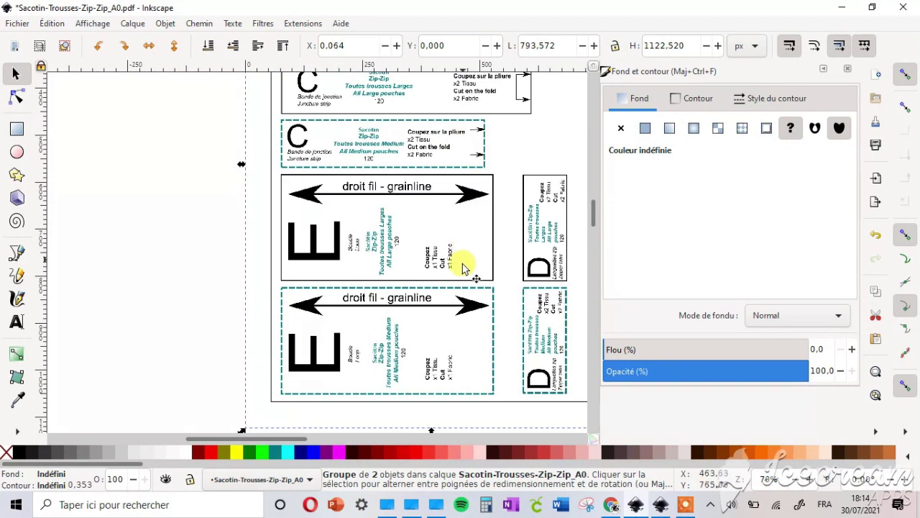
{"action": "scroll", "coordinate": [462, 272], "scroll_direction": "down", "scroll_amount": 3}
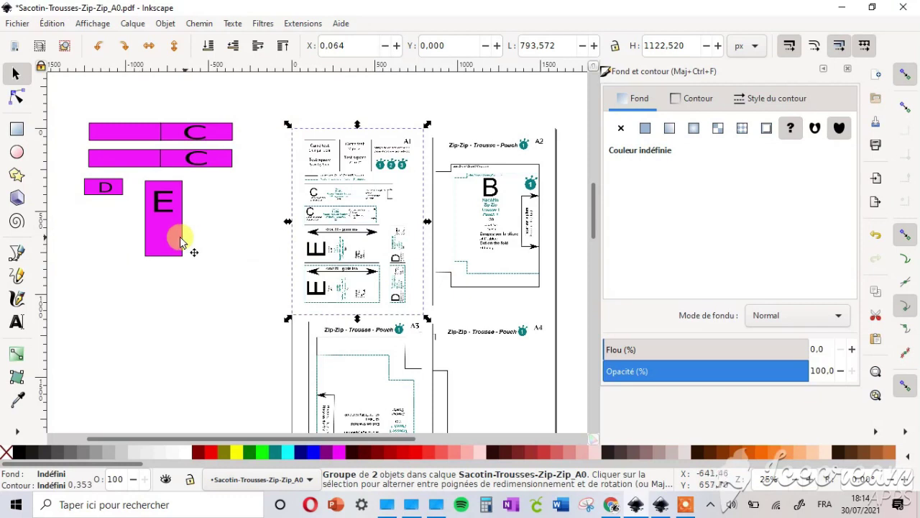
Move the fuchsia E piece up beside the C strips and delete the page A1 group
{"action": "left_click_drag", "start_coordinate": [176, 240], "coordinate": [284, 176]}
{"action": "left_click", "coordinate": [332, 194]}
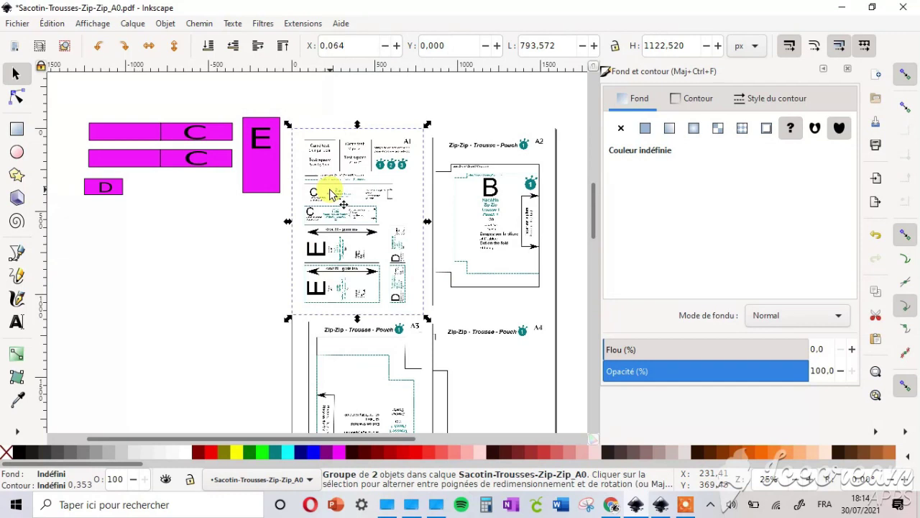
{"action": "key", "text": "Delete"}
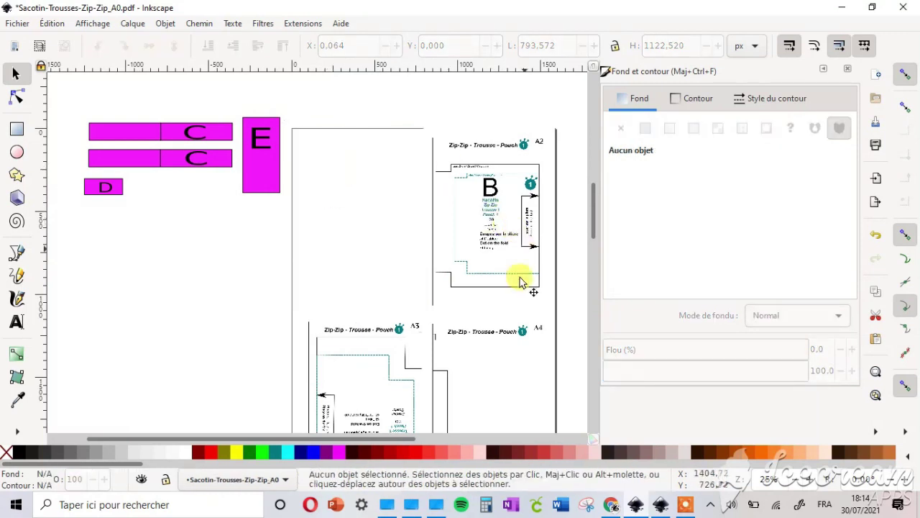
Start a straight-segment Bézier path over piece B's teal dashed outline on page A2, from the lower fold corner along the bottom and up the lower notch
{"action": "left_click", "coordinate": [483, 272]}
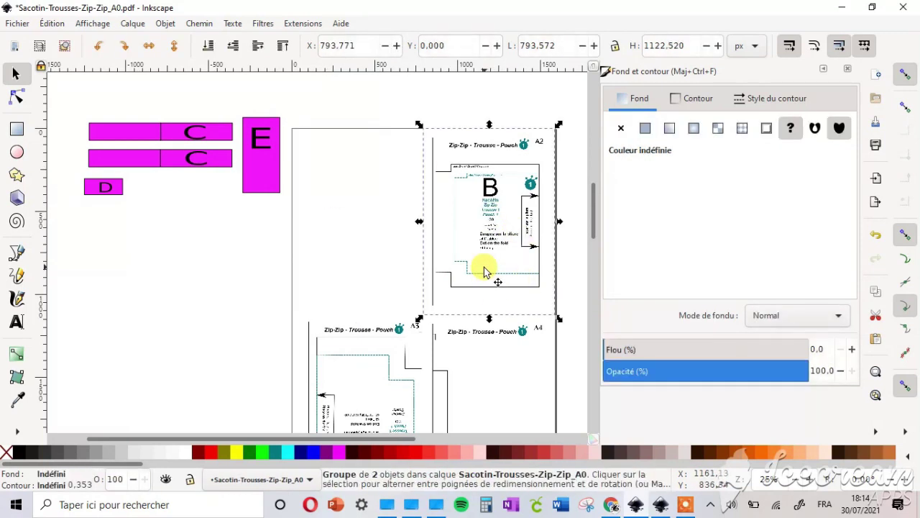
{"action": "key", "text": "plus"}
{"action": "key", "text": "plus"}
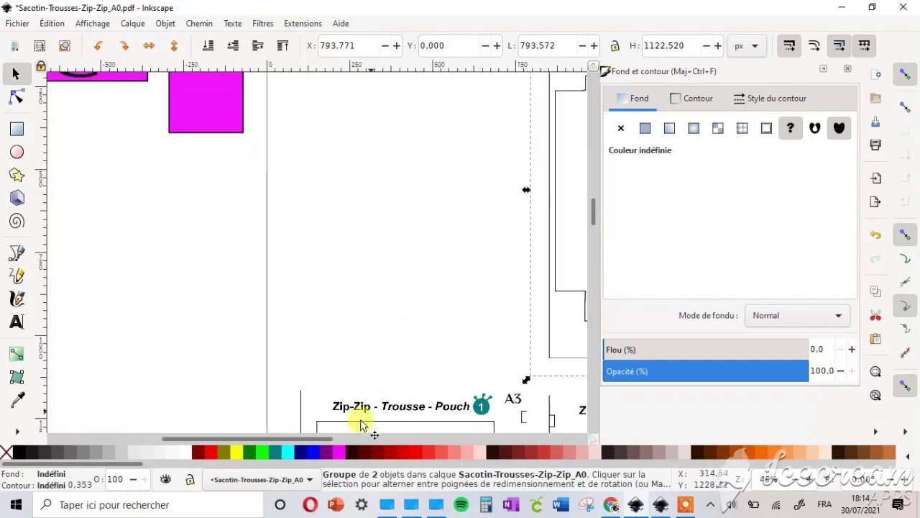
{"action": "left_click_drag", "start_coordinate": [301, 440], "coordinate": [408, 440]}
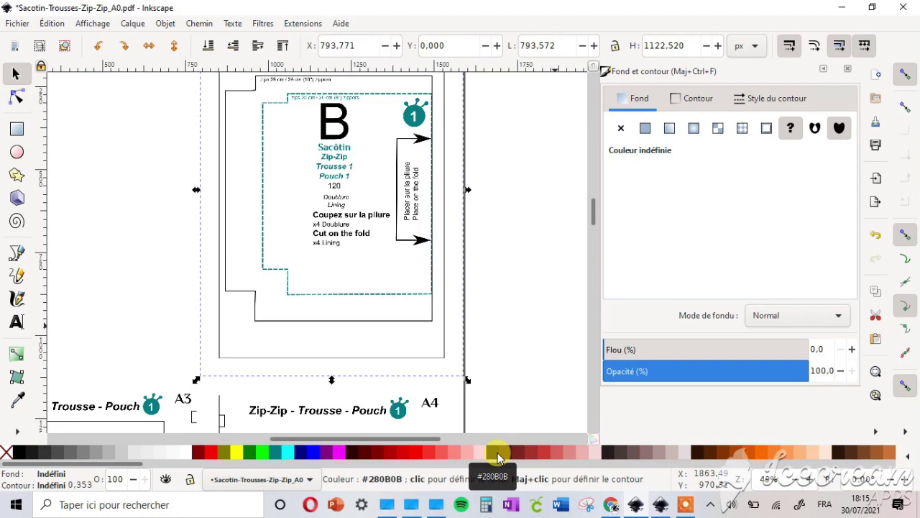
{"action": "left_click", "coordinate": [21, 257]}
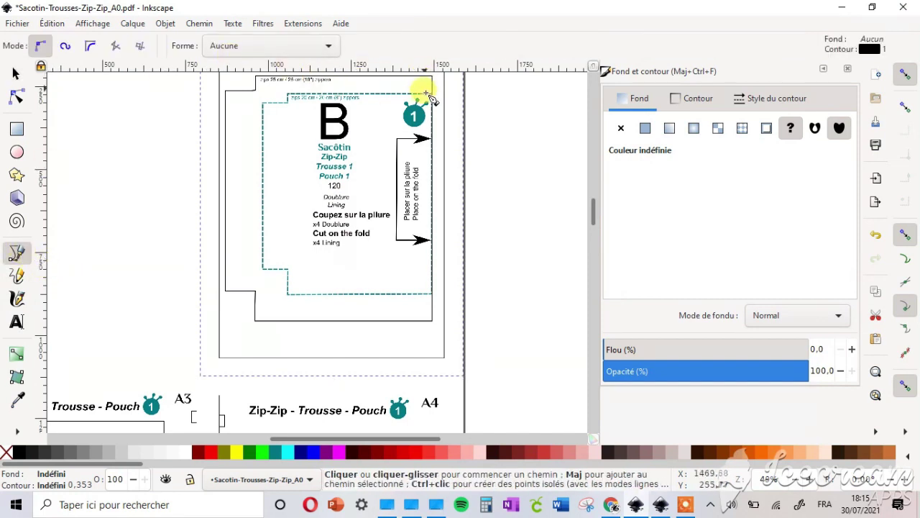
{"action": "key", "text": "plus"}
{"action": "key", "text": "plus"}
{"action": "key", "text": "plus"}
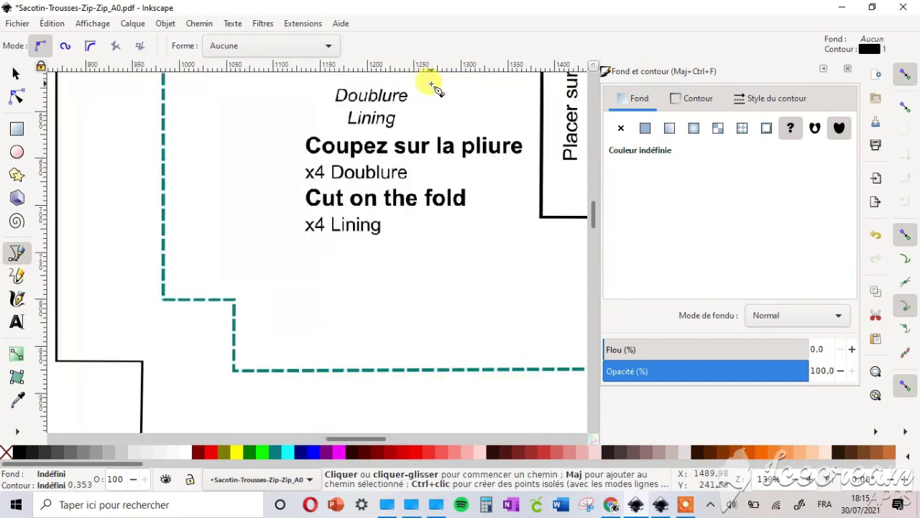
{"action": "left_click_drag", "start_coordinate": [361, 438], "coordinate": [381, 440]}
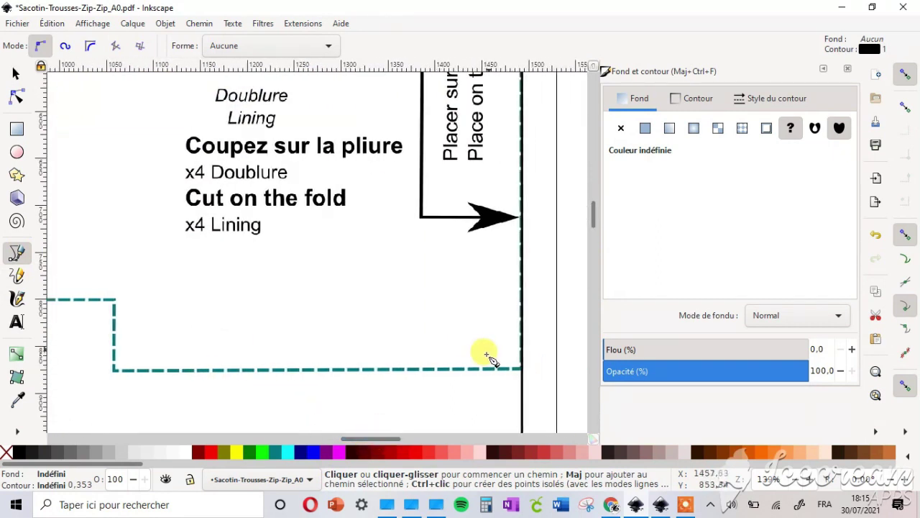
{"action": "left_click", "coordinate": [521, 368]}
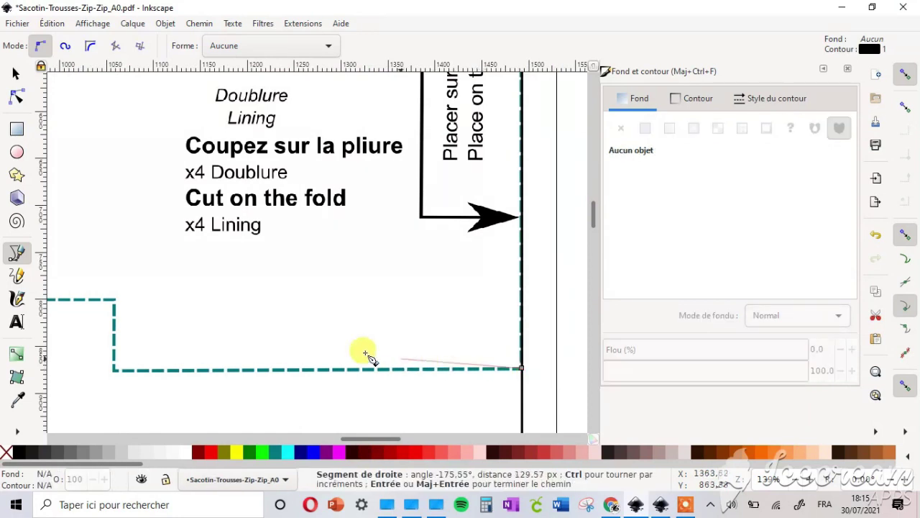
{"action": "left_click", "coordinate": [113, 371]}
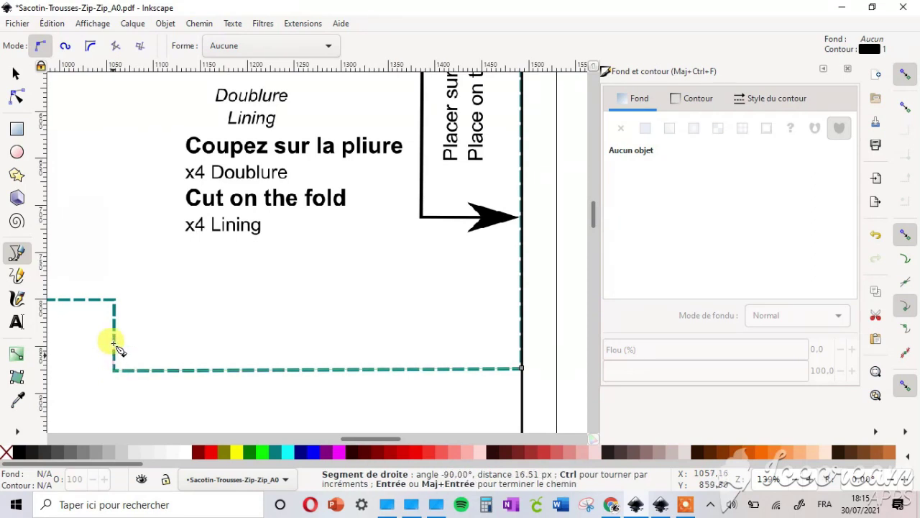
{"action": "left_click", "coordinate": [113, 298]}
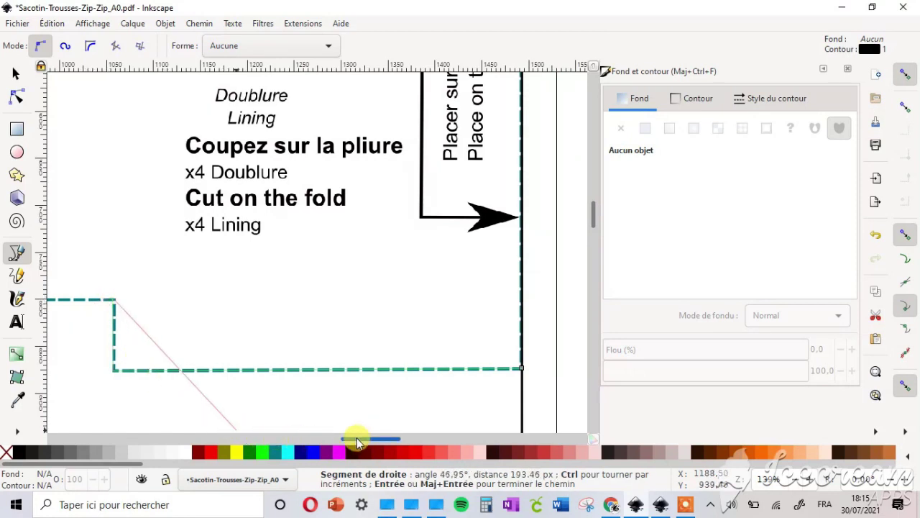
Continue the path across the lower notch, up the outer side, around the upper notch and along the top edge, ending it at the upper fold corner
{"action": "left_click_drag", "start_coordinate": [357, 440], "coordinate": [328, 438]}
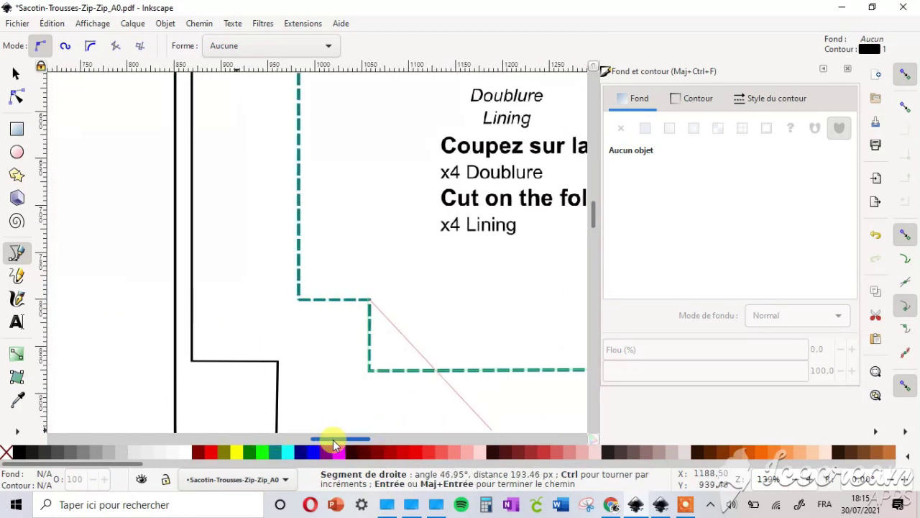
{"action": "left_click", "coordinate": [299, 299]}
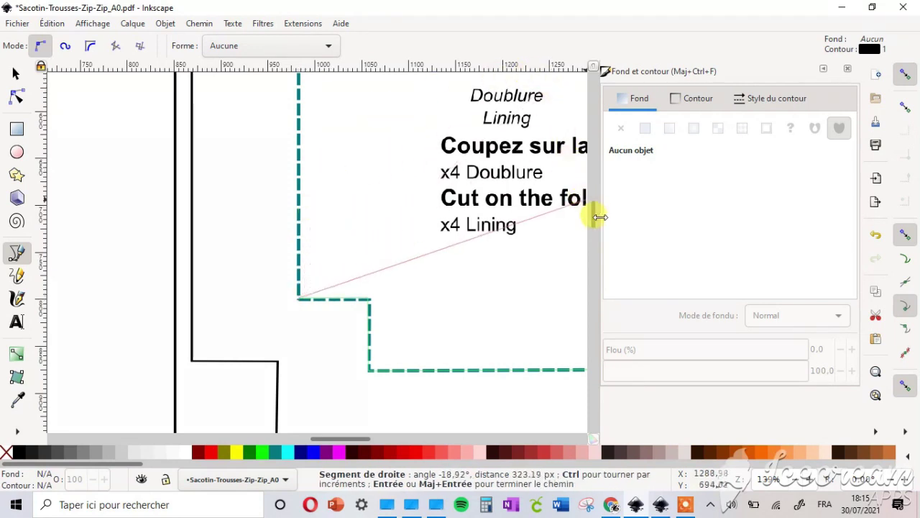
{"action": "scroll", "coordinate": [596, 206], "scroll_direction": "up", "scroll_amount": 10}
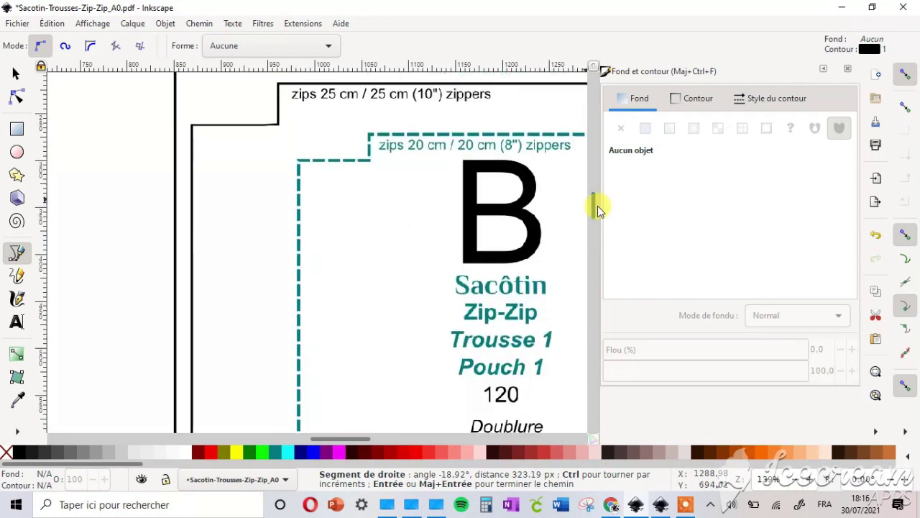
{"action": "left_click", "coordinate": [299, 159]}
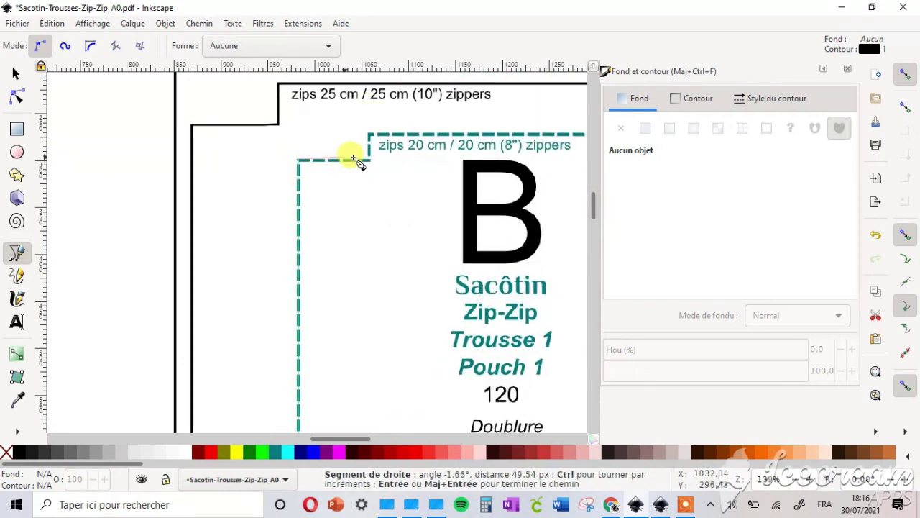
{"action": "left_click", "coordinate": [370, 158]}
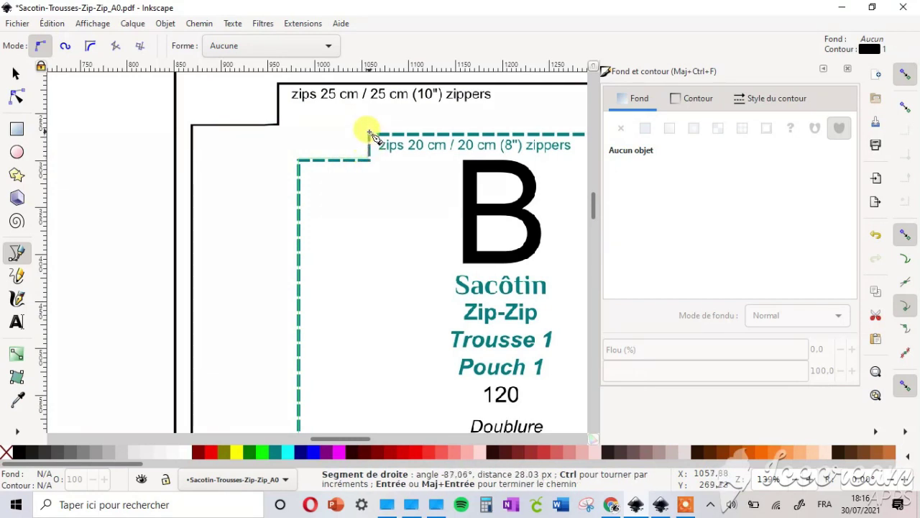
{"action": "left_click_drag", "start_coordinate": [353, 437], "coordinate": [392, 438]}
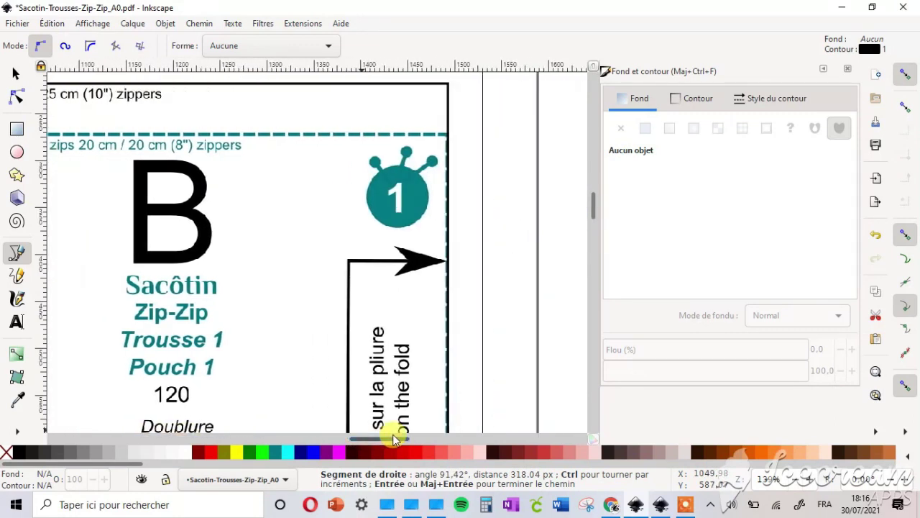
{"action": "left_click", "coordinate": [446, 133]}
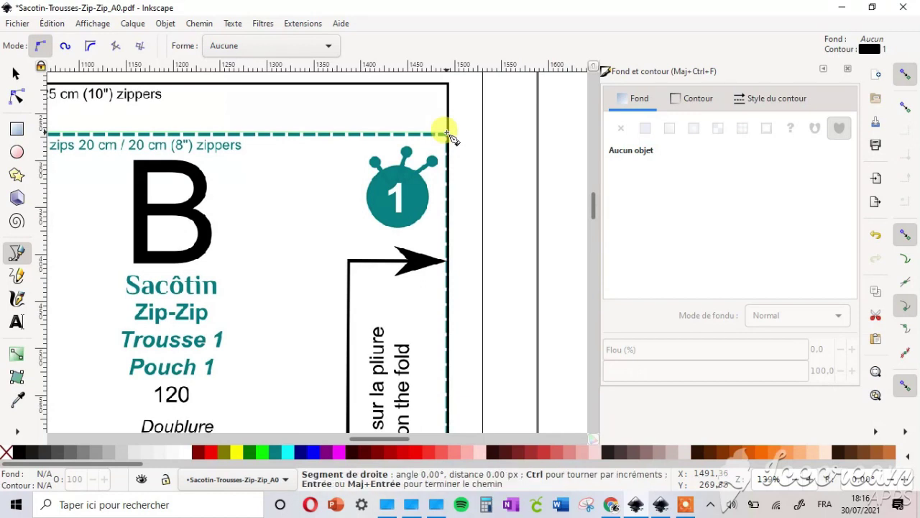
{"action": "key", "text": "Return"}
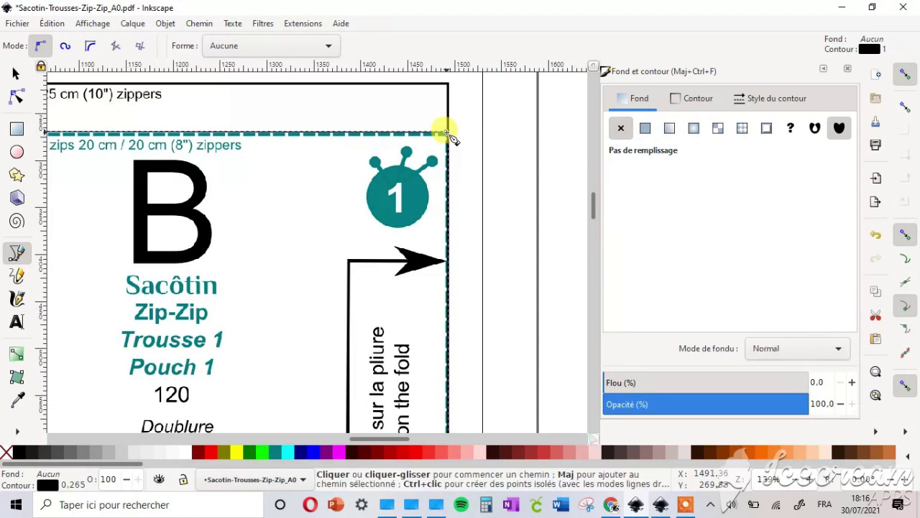
Move the traced half outline of B off the pattern into the blank area right of page A2, at about X 1838, Y 50 px
{"action": "key", "text": "minus"}
{"action": "key", "text": "minus"}
{"action": "key", "text": "minus"}
{"action": "key", "text": "minus"}
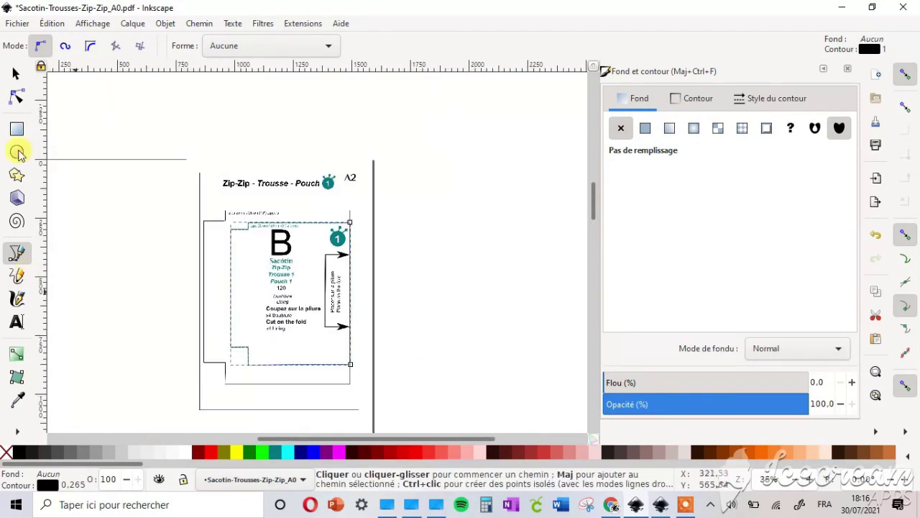
{"action": "left_click", "coordinate": [18, 73]}
{"action": "left_click", "coordinate": [304, 240]}
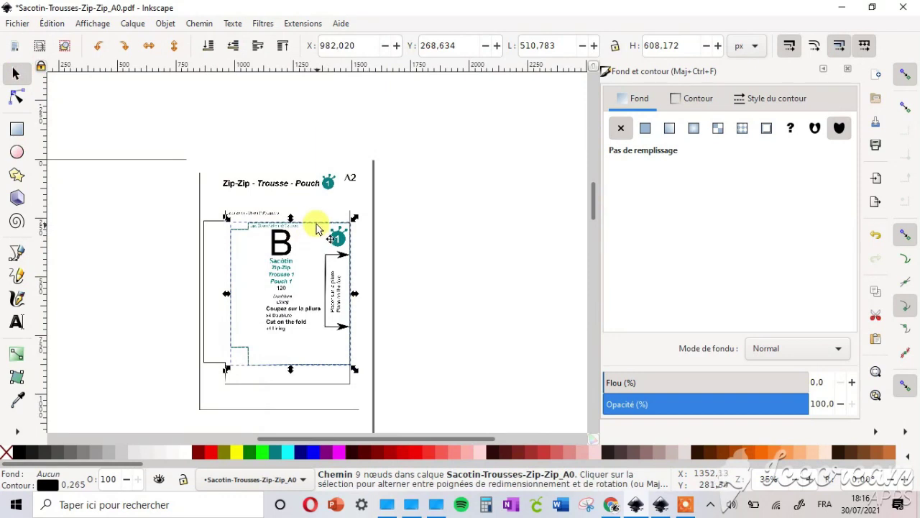
{"action": "left_click_drag", "start_coordinate": [325, 224], "coordinate": [526, 177]}
{"action": "key", "text": "Escape"}
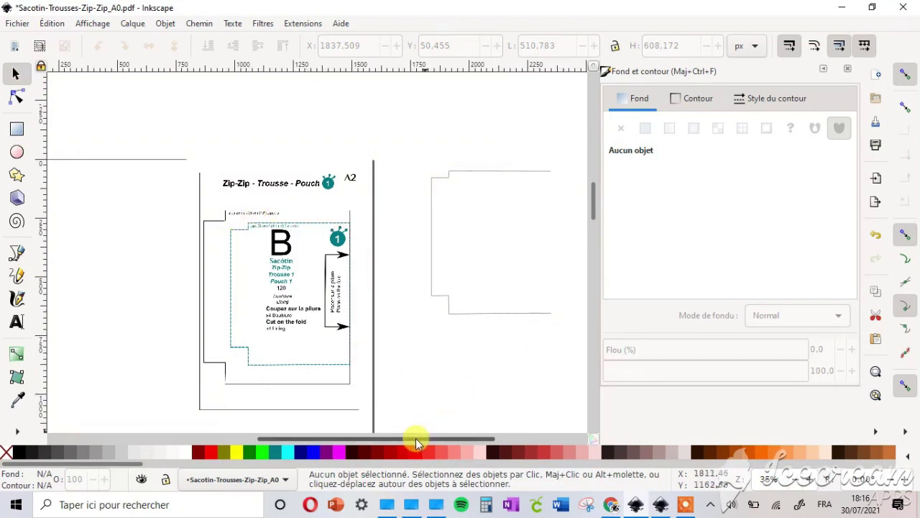
{"action": "left_click_drag", "start_coordinate": [417, 440], "coordinate": [457, 439]}
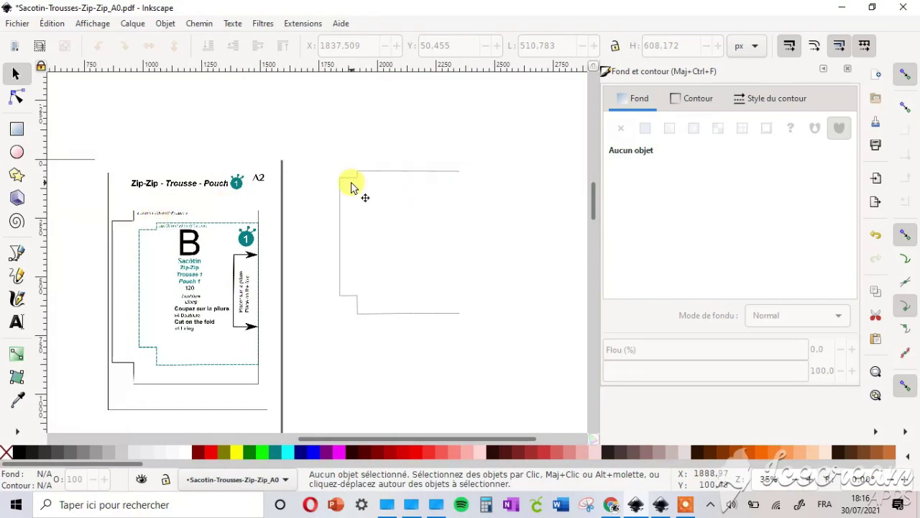
Duplicate the half outline of B, flip the copy horizontally and snap it against the original's open fold side
{"action": "left_click", "coordinate": [351, 186]}
{"action": "right_click", "coordinate": [338, 204]}
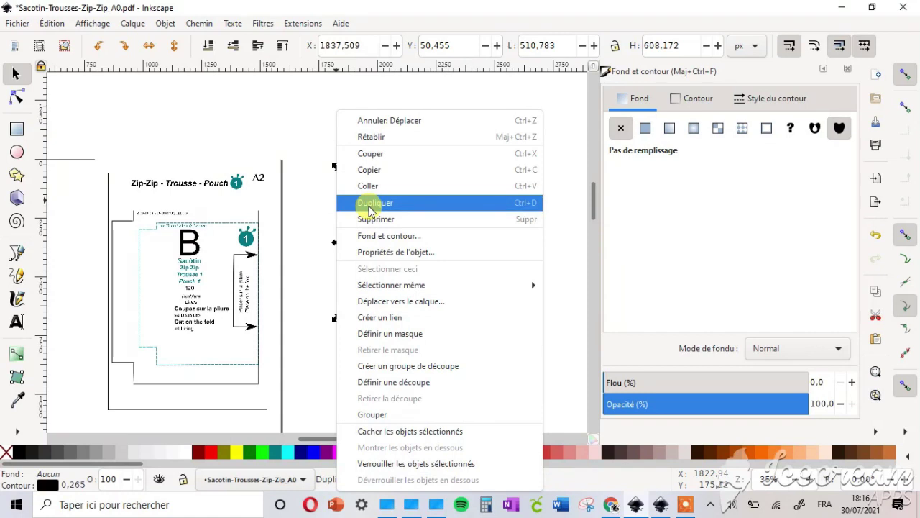
{"action": "left_click", "coordinate": [368, 209]}
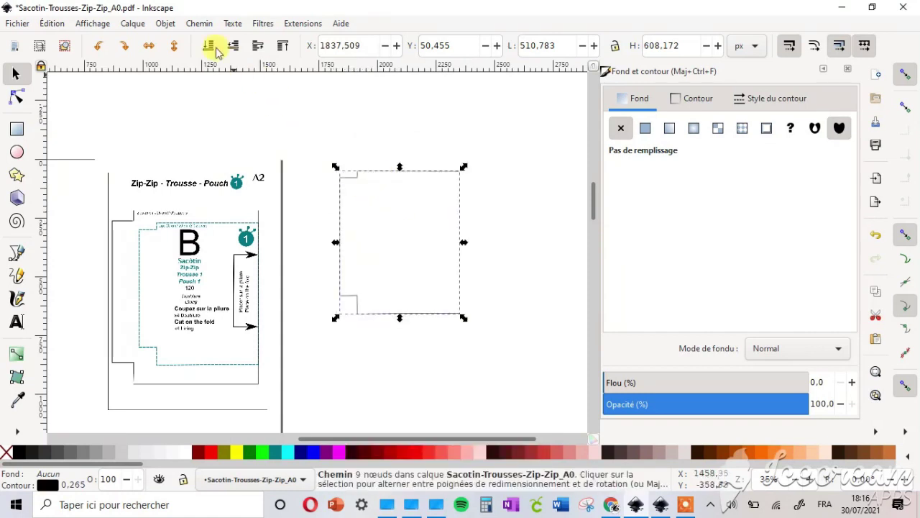
{"action": "left_click", "coordinate": [148, 47]}
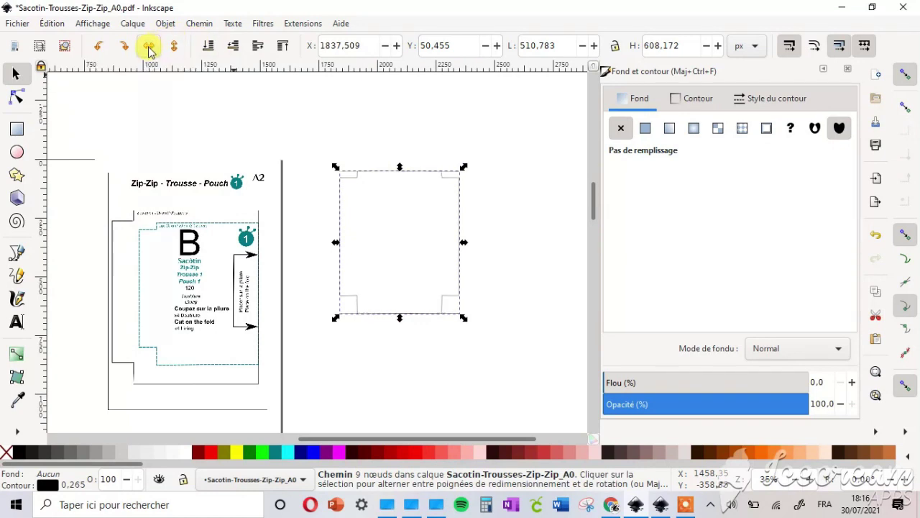
{"action": "left_click", "coordinate": [417, 144]}
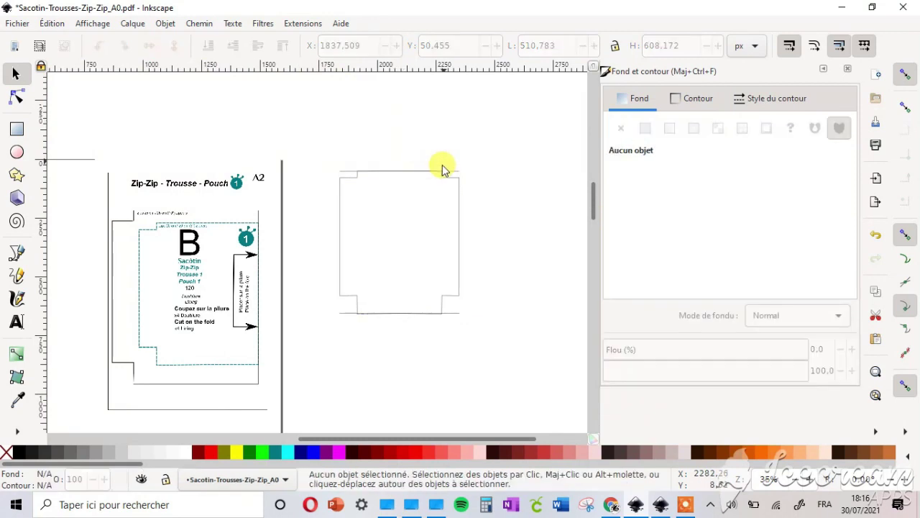
{"action": "left_click_drag", "start_coordinate": [453, 180], "coordinate": [571, 179]}
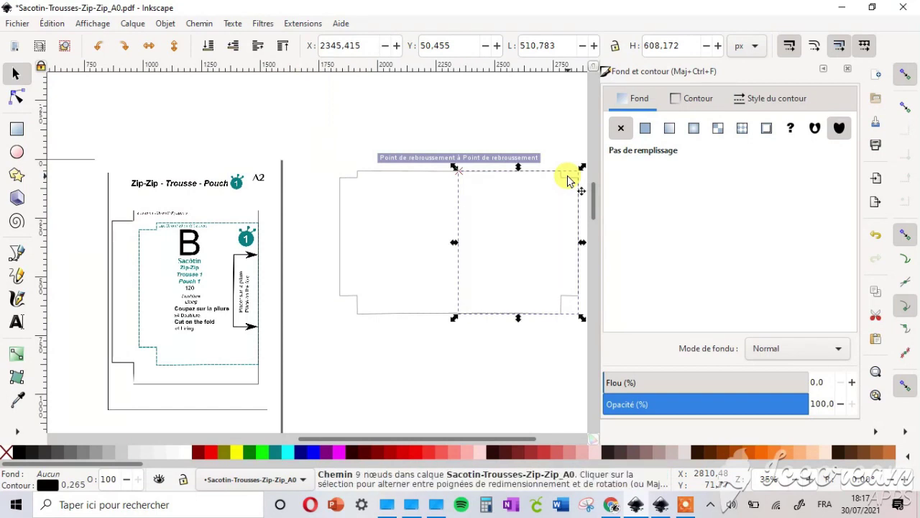
{"action": "left_click", "coordinate": [435, 348]}
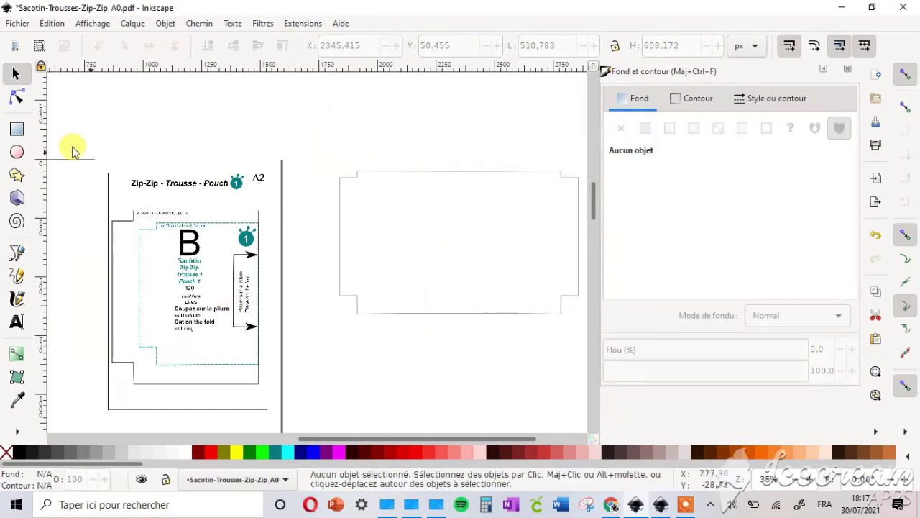
Join the upper end nodes of the two B halves where they meet at the fold
{"action": "left_click", "coordinate": [17, 98]}
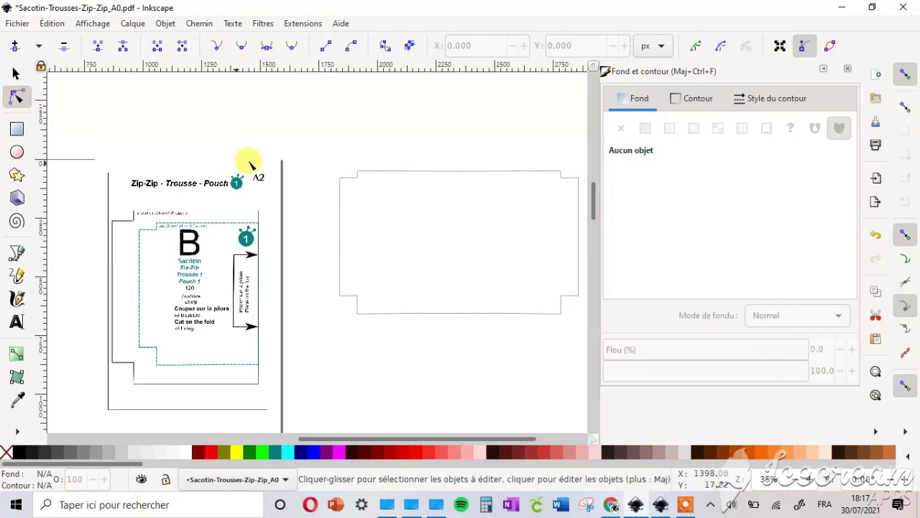
{"action": "left_click", "coordinate": [16, 72]}
{"action": "left_click", "coordinate": [23, 96]}
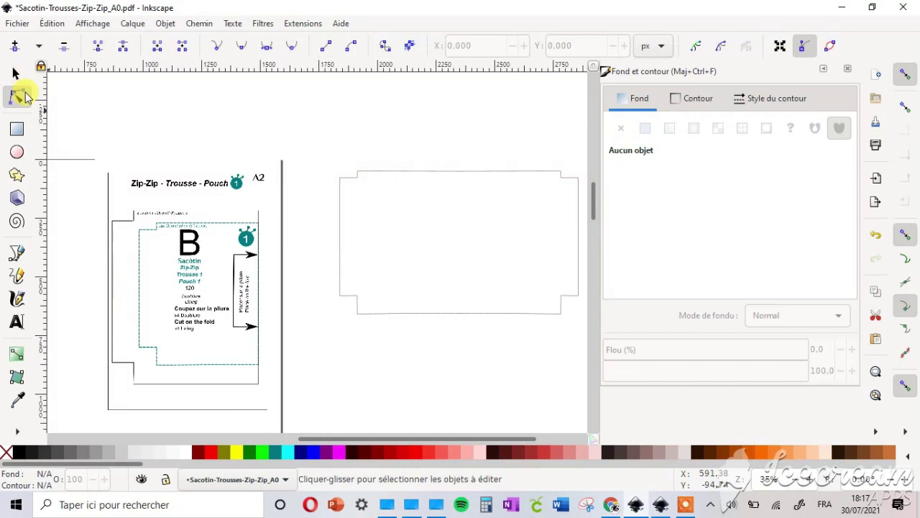
{"action": "left_click", "coordinate": [411, 173]}
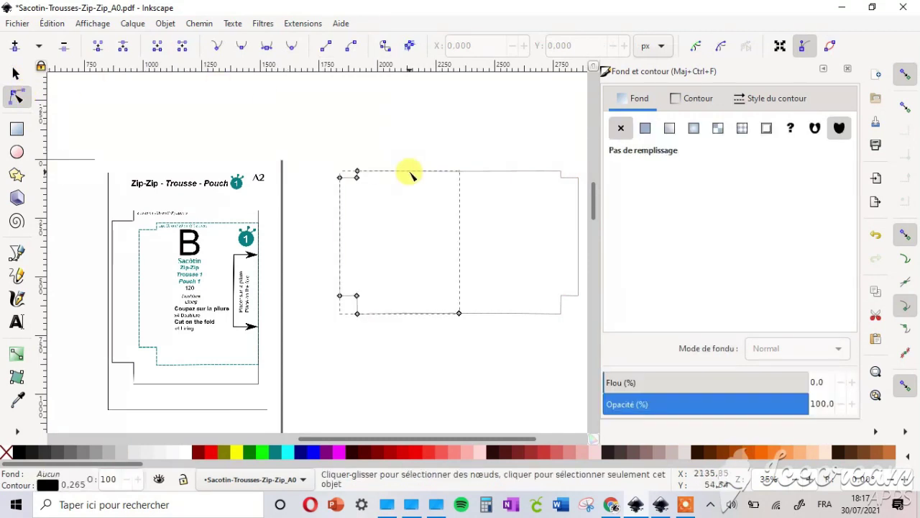
{"action": "left_click", "coordinate": [544, 174]}
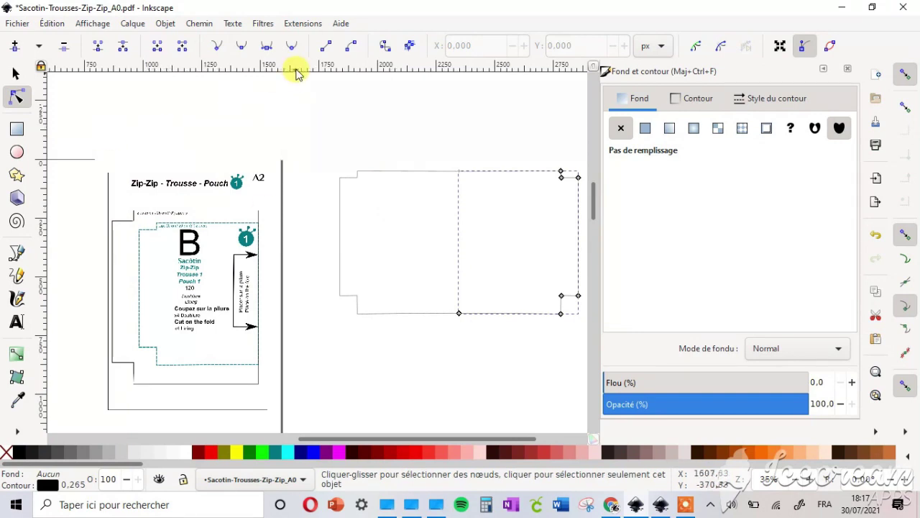
{"action": "left_click", "coordinate": [441, 173], "text": "shift"}
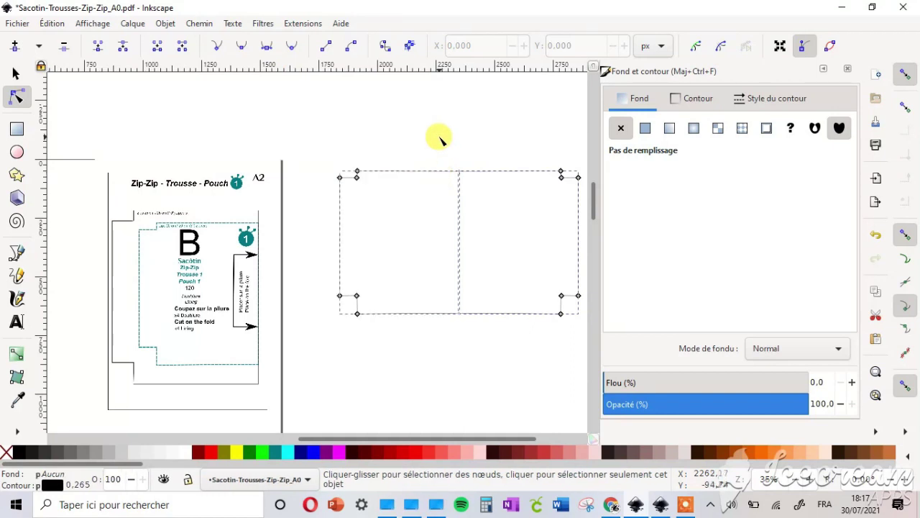
{"action": "left_click_drag", "start_coordinate": [425, 144], "coordinate": [488, 207]}
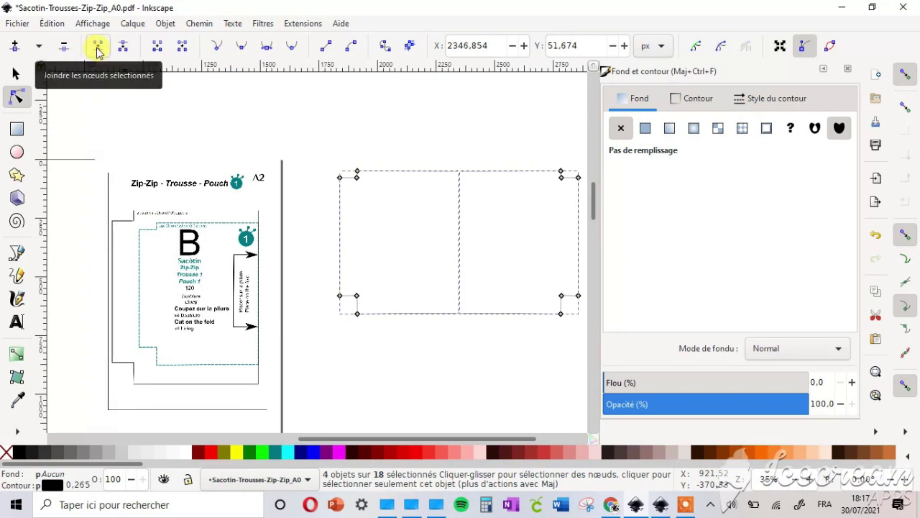
{"action": "left_click", "coordinate": [97, 47]}
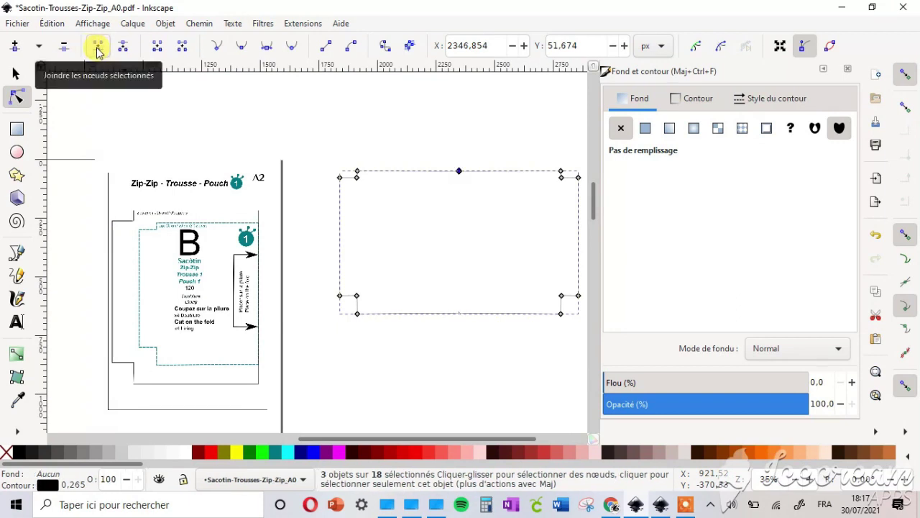
{"action": "left_click", "coordinate": [15, 74]}
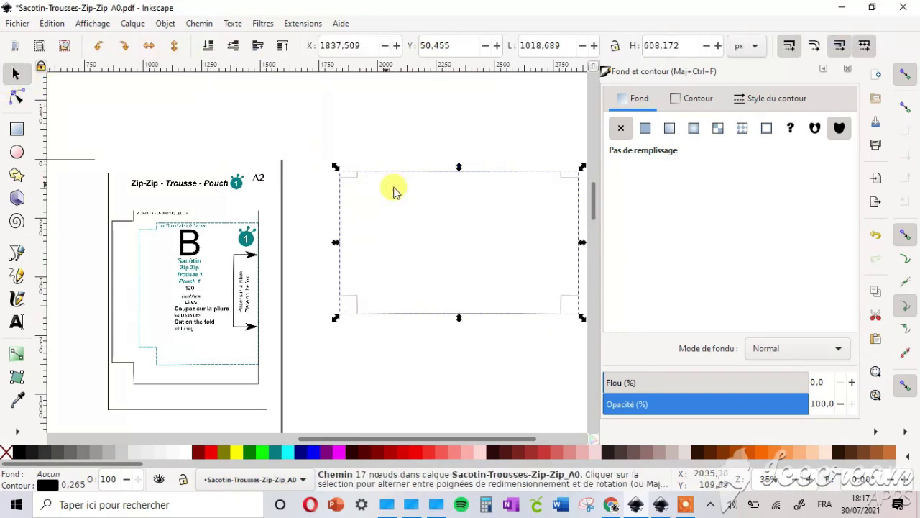
Fill the unfolded B outline with Fuchsia (#FF00FF)
{"action": "left_click", "coordinate": [18, 99]}
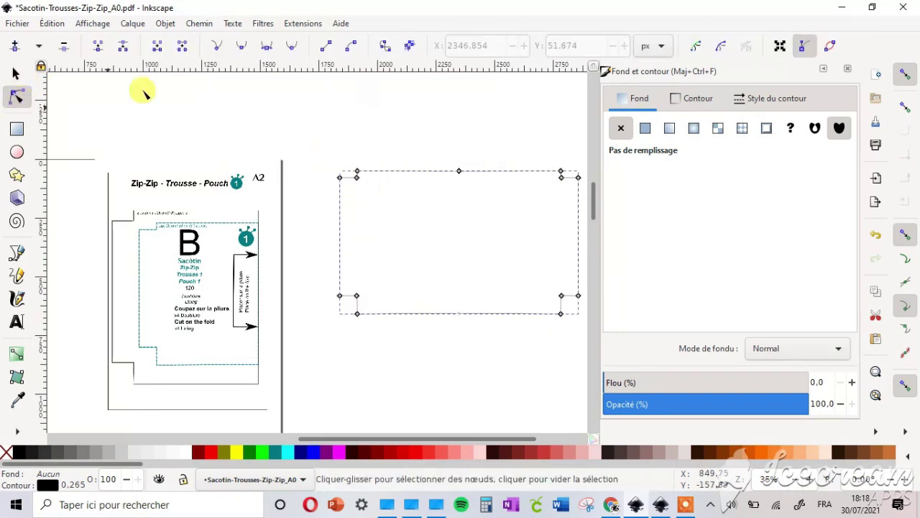
{"action": "left_click", "coordinate": [425, 173]}
{"action": "left_click", "coordinate": [470, 359]}
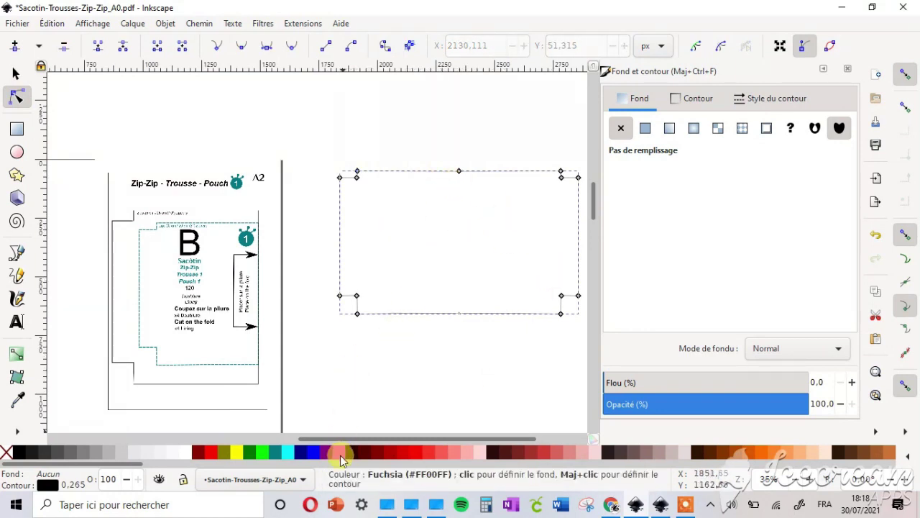
{"action": "left_click", "coordinate": [341, 453]}
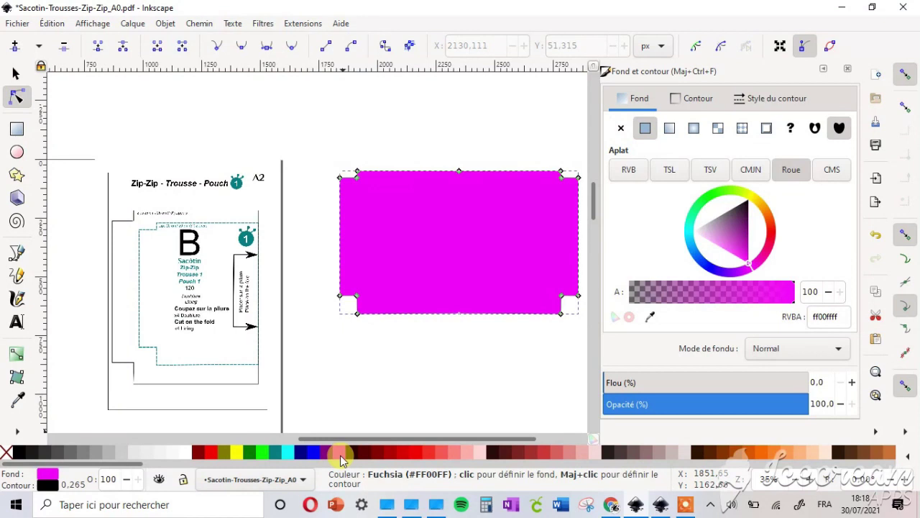
{"action": "left_click", "coordinate": [420, 415]}
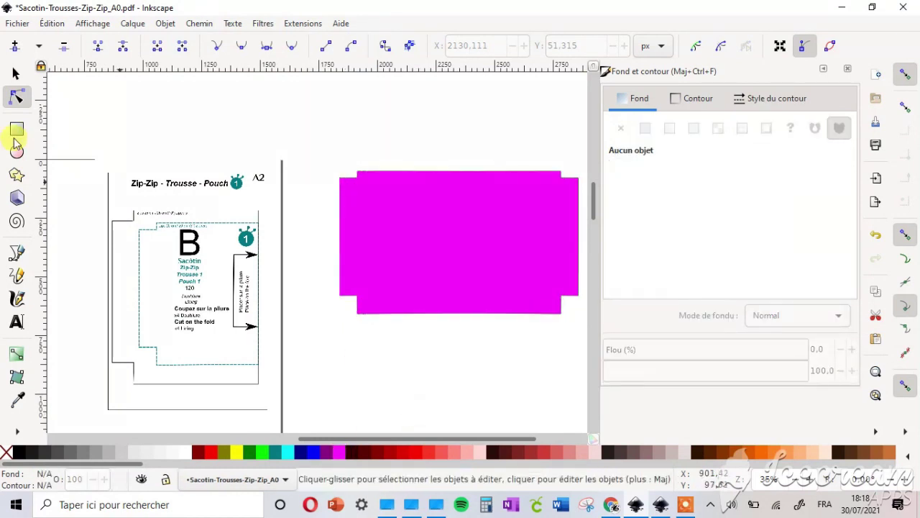
{"action": "left_click", "coordinate": [17, 252]}
{"action": "left_click", "coordinate": [428, 240]}
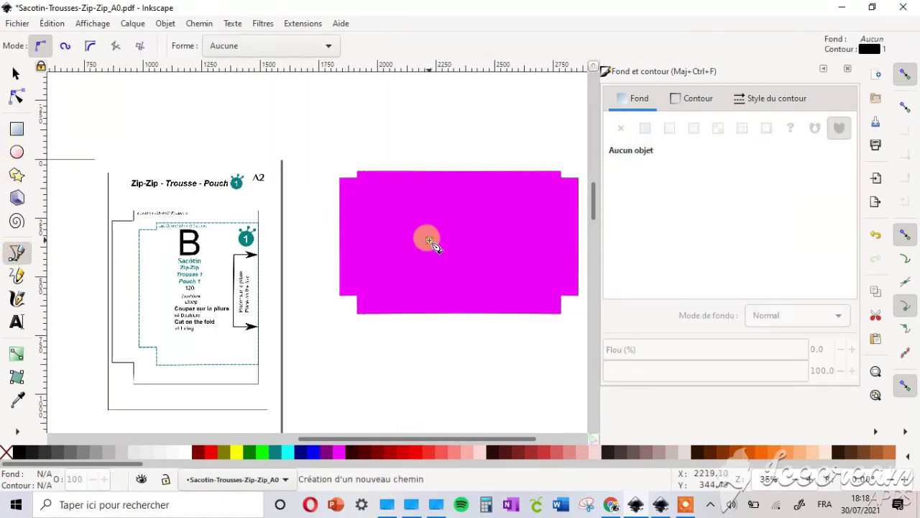
{"action": "key", "text": "Return"}
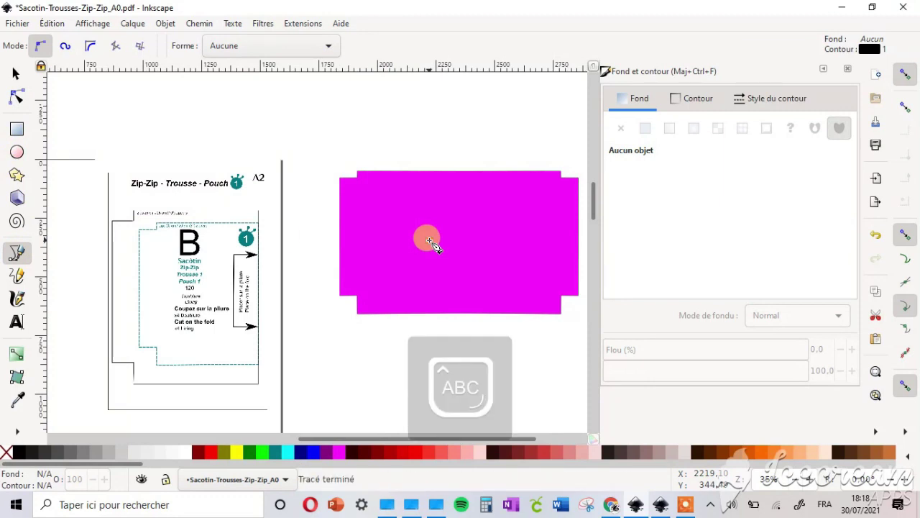
Move the B piece slightly upward to about X 1803, Y −56 px and remove its fill
{"action": "left_click", "coordinate": [15, 74]}
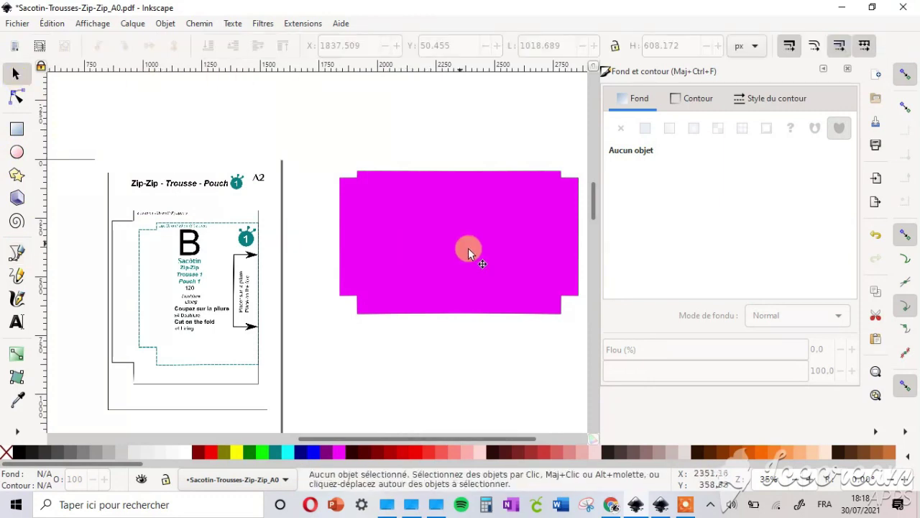
{"action": "left_click_drag", "start_coordinate": [454, 250], "coordinate": [458, 202]}
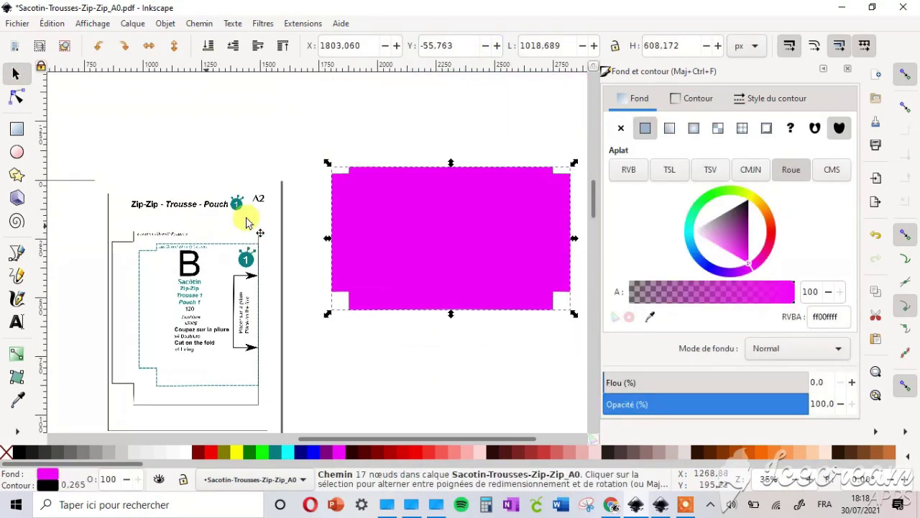
{"action": "left_click", "coordinate": [7, 453]}
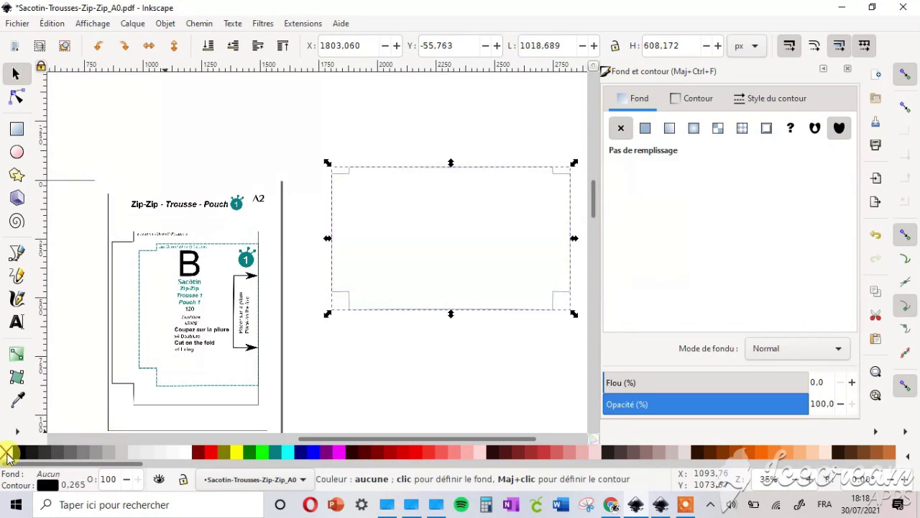
Add the letter B inside the unfolded outline, enlarge it to about 420 × 302 px and centre it in the piece
{"action": "left_click", "coordinate": [17, 321]}
{"action": "left_click", "coordinate": [430, 242]}
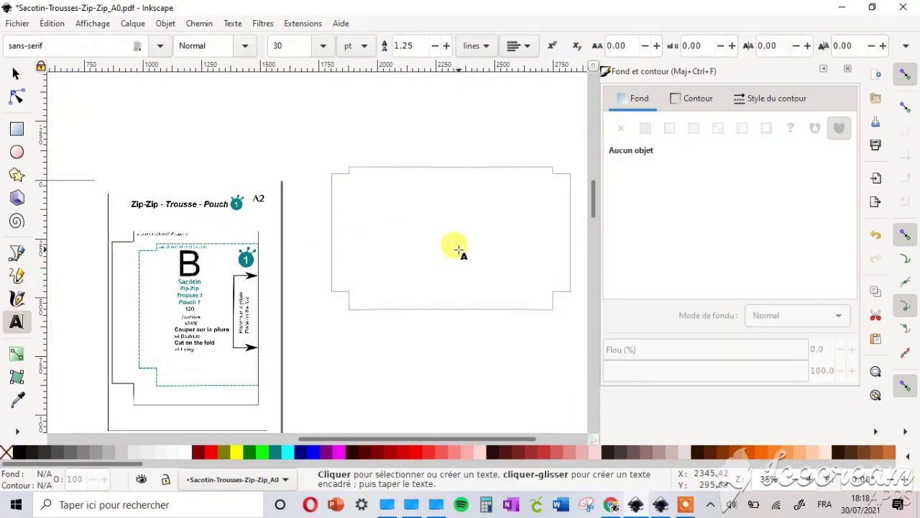
{"action": "type", "text": "BR"}
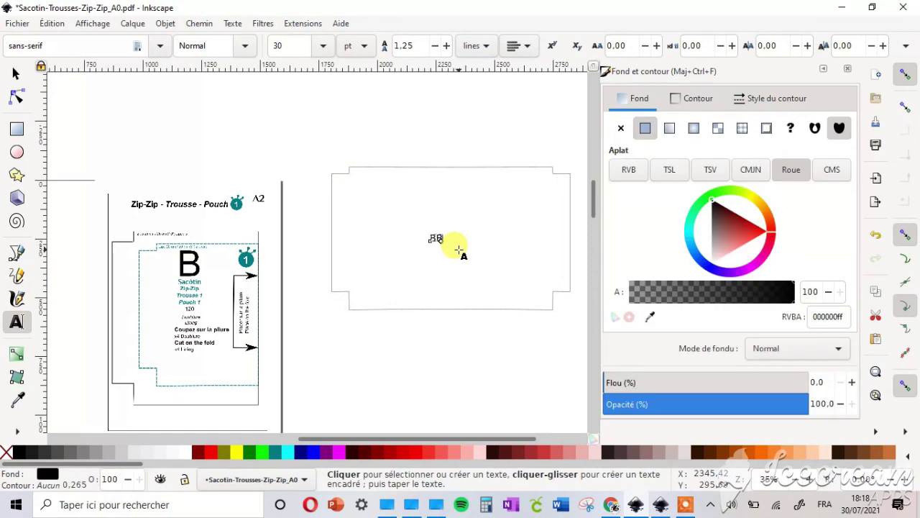
{"action": "left_click", "coordinate": [17, 75]}
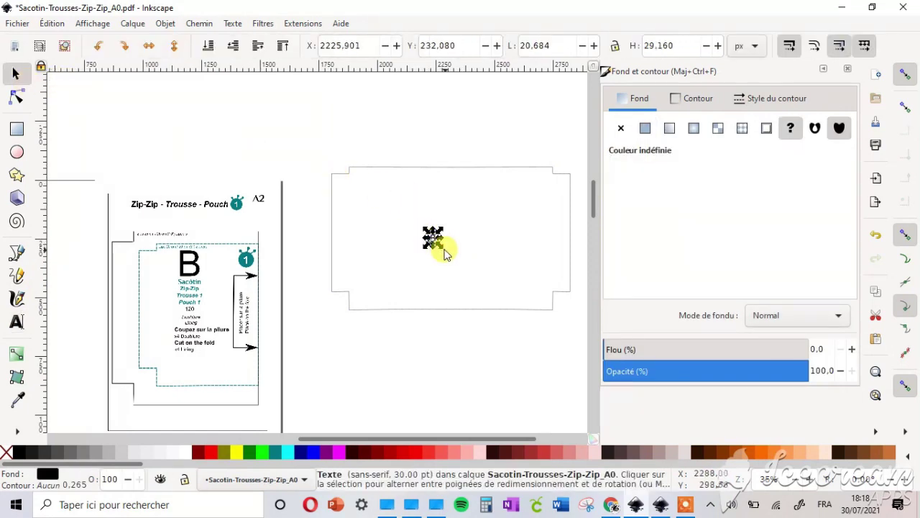
{"action": "left_click_drag", "start_coordinate": [443, 252], "coordinate": [539, 312]}
{"action": "left_click_drag", "start_coordinate": [488, 264], "coordinate": [463, 227]}
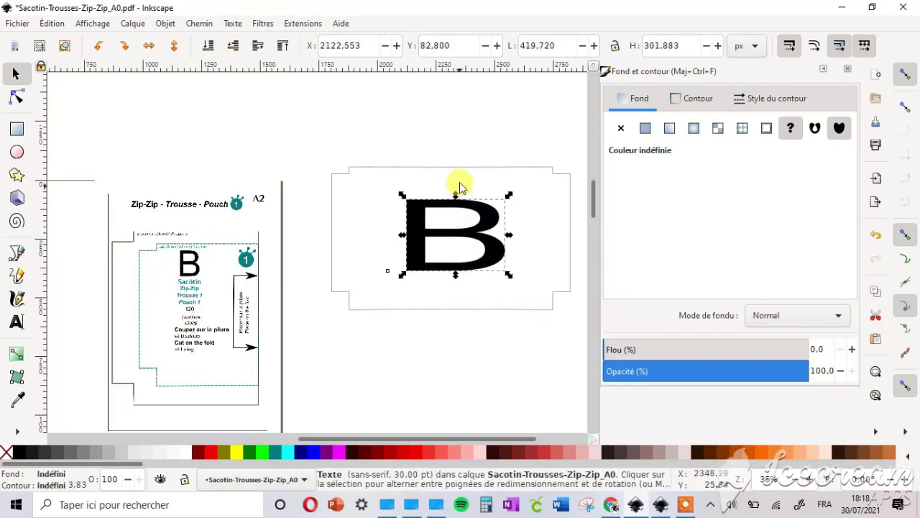
Set the stroke width of the B outline to 1 mm
{"action": "left_click", "coordinate": [473, 169]}
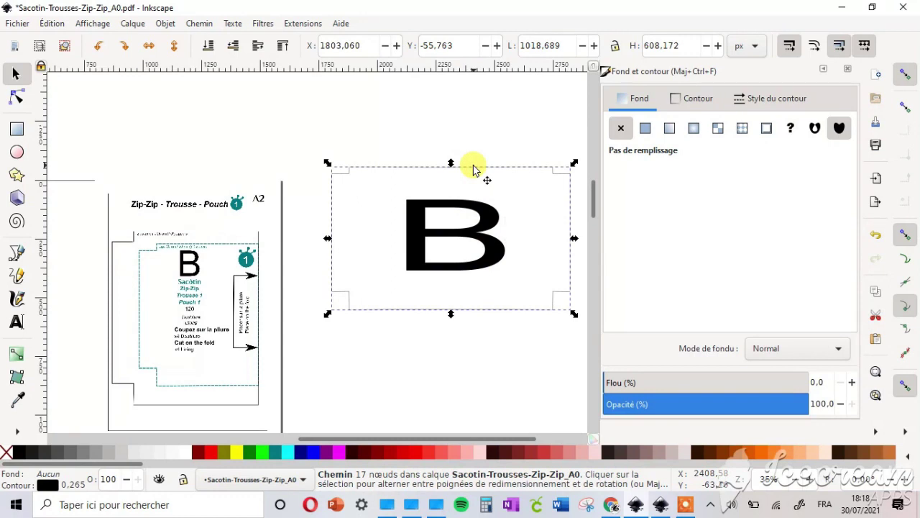
{"action": "left_click", "coordinate": [710, 102]}
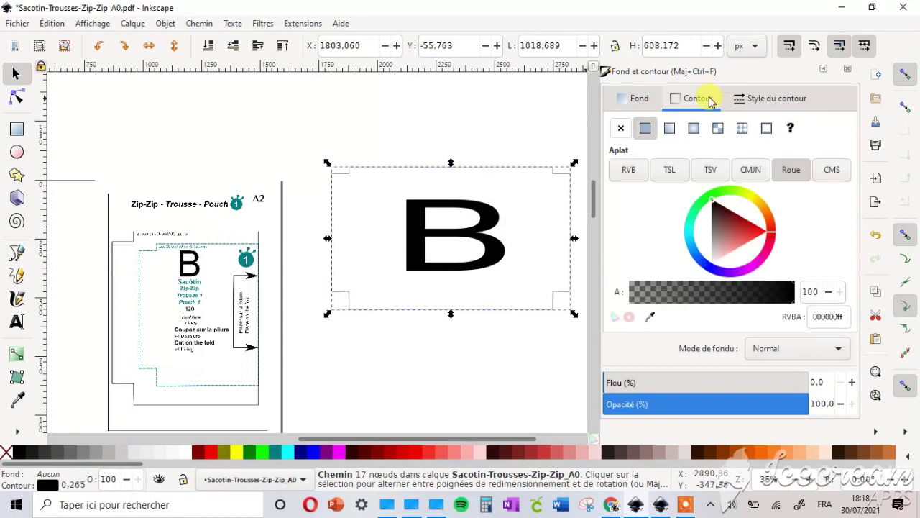
{"action": "left_click", "coordinate": [765, 99]}
{"action": "left_click", "coordinate": [755, 130]}
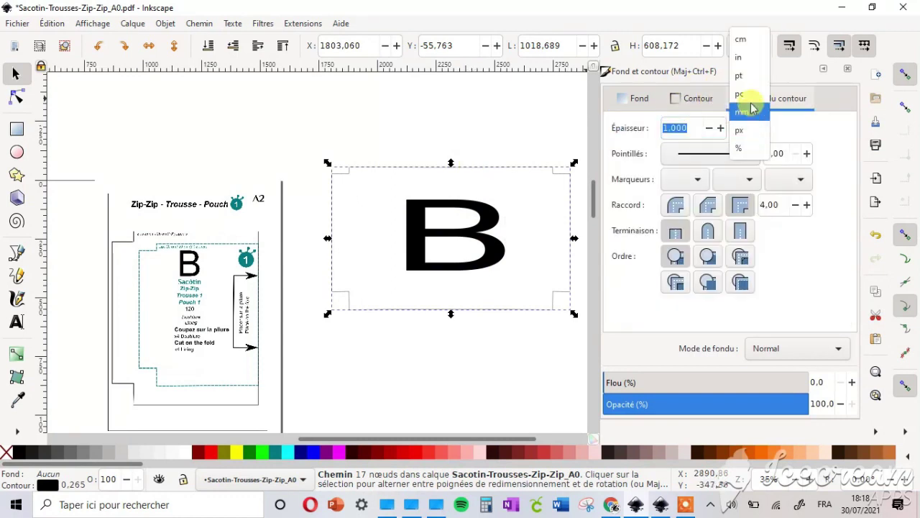
{"action": "left_click", "coordinate": [750, 119]}
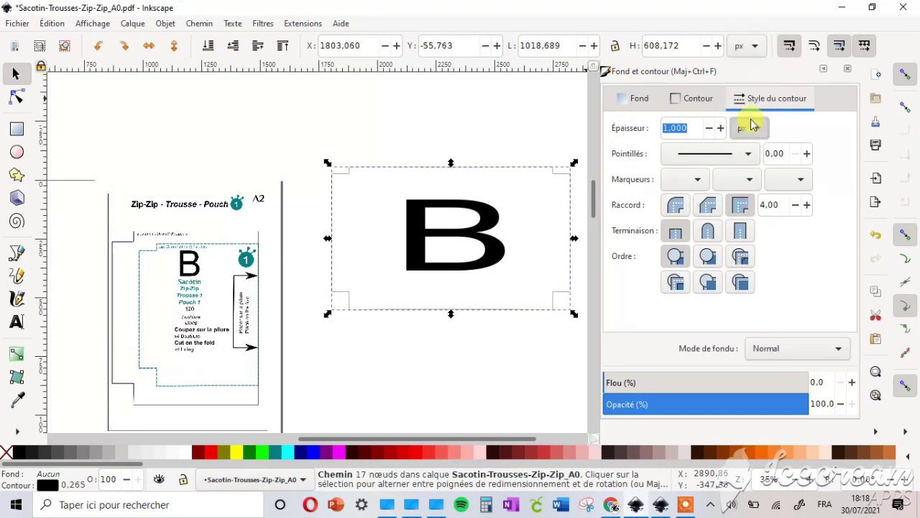
{"action": "double_click", "coordinate": [696, 126]}
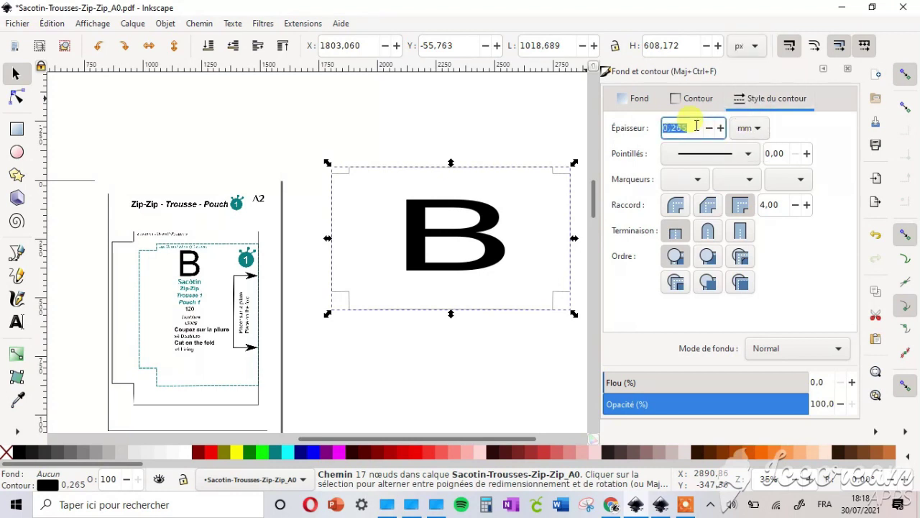
{"action": "type", "text": "1"}
{"action": "key", "text": "Return"}
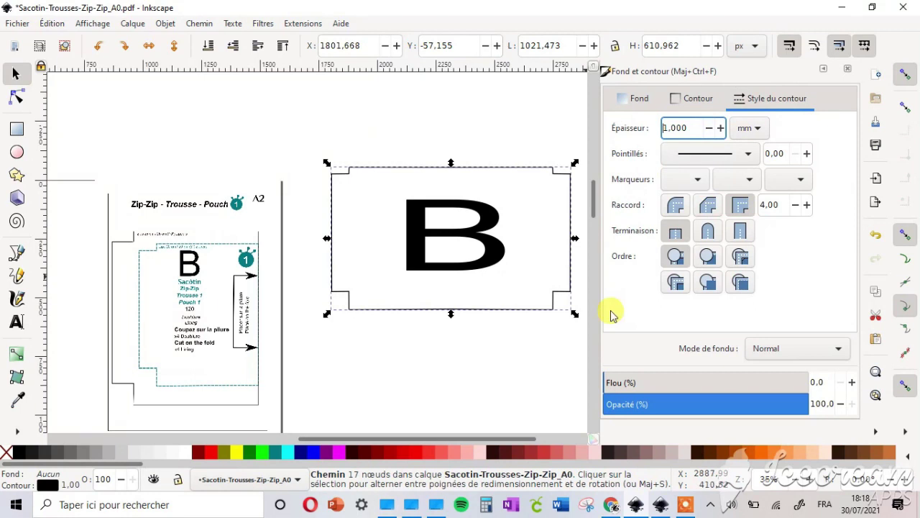
Shrink the letter B inside the outline to about 305 × 193 px
{"action": "left_click", "coordinate": [462, 253]}
{"action": "left_click", "coordinate": [482, 240]}
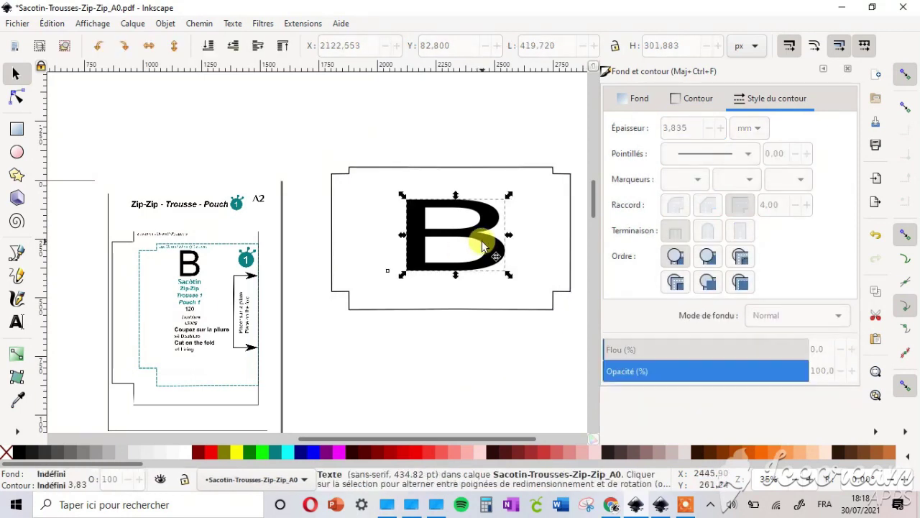
{"action": "left_click_drag", "start_coordinate": [508, 276], "coordinate": [481, 249]}
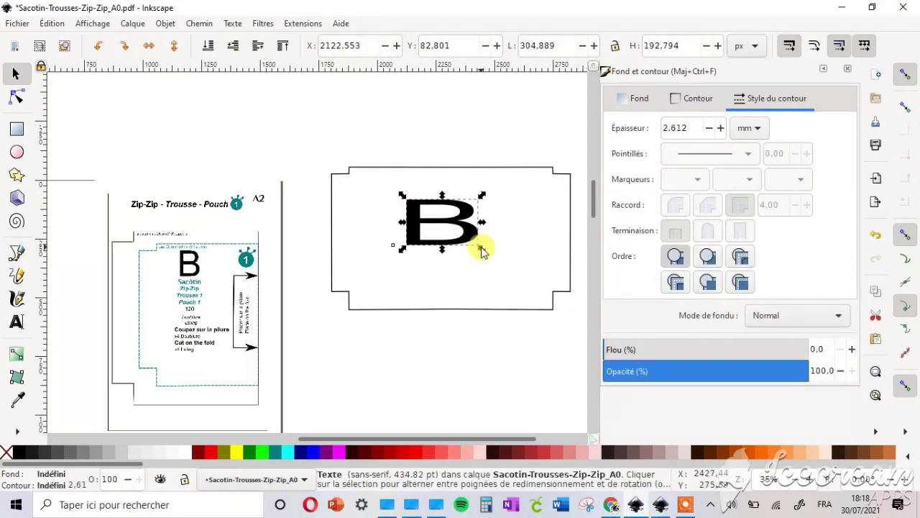
Fill the B outline with Fuchsia (#FF00FF) and group it with its letter
{"action": "left_click", "coordinate": [487, 310]}
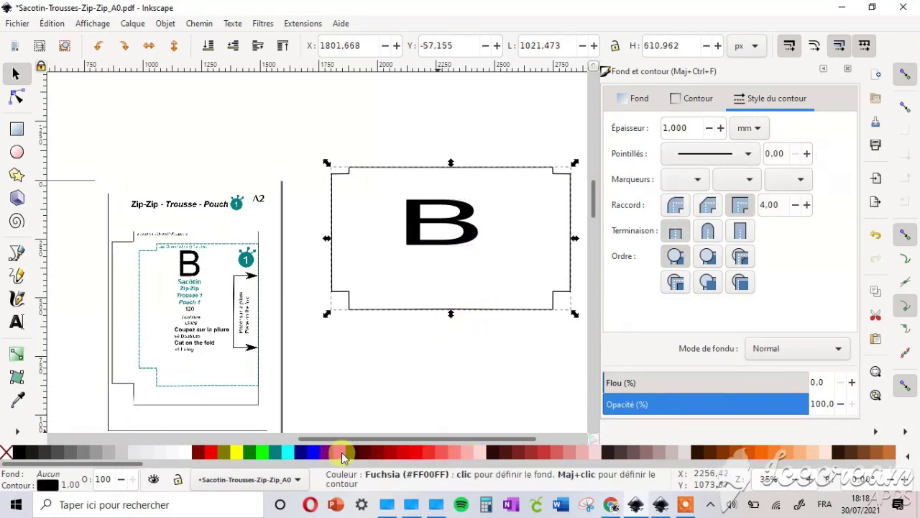
{"action": "left_click", "coordinate": [342, 457]}
{"action": "left_click", "coordinate": [313, 115]}
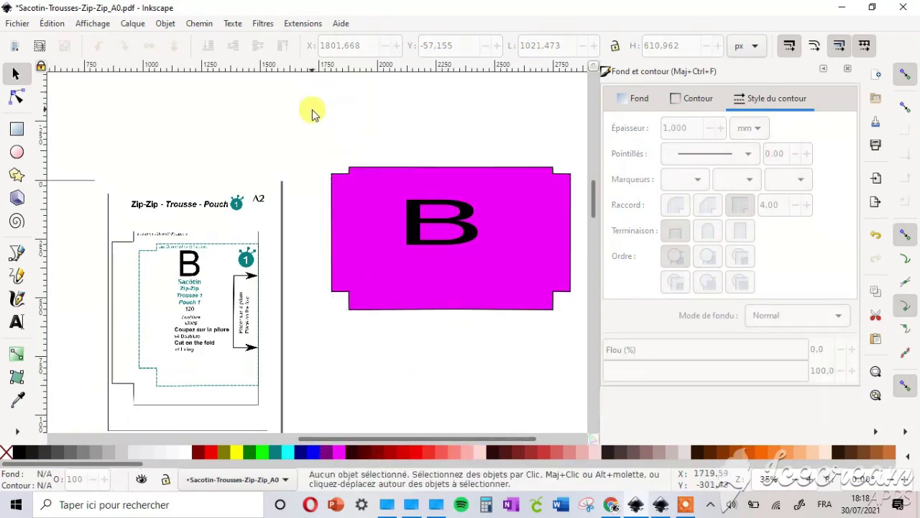
{"action": "left_click_drag", "start_coordinate": [308, 123], "coordinate": [576, 338]}
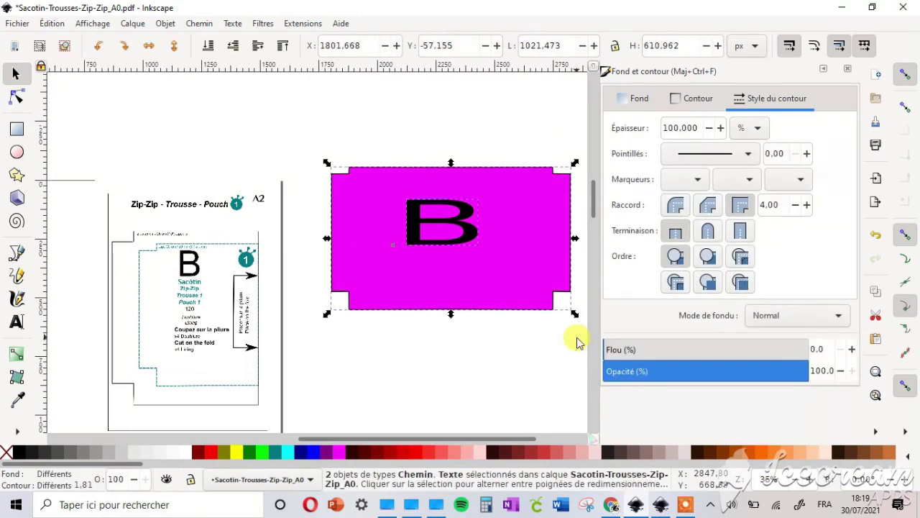
{"action": "key", "text": "ctrl+g"}
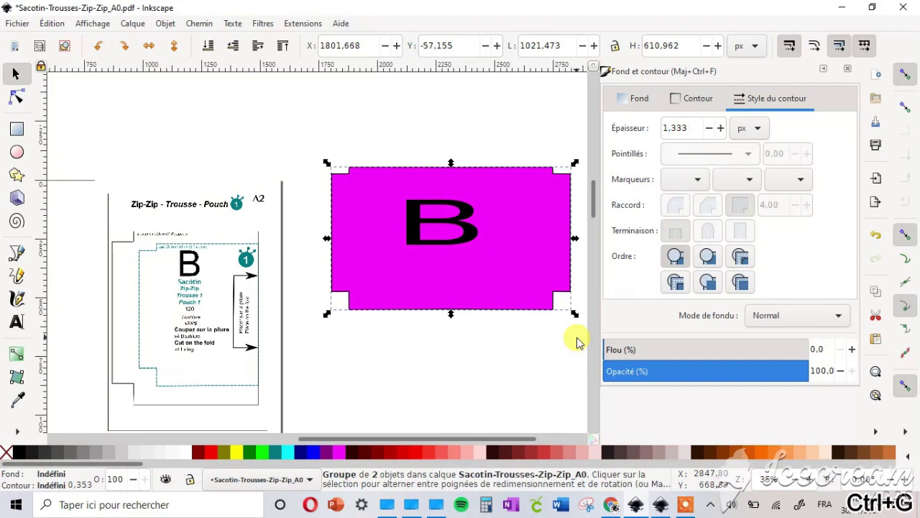
Move the grouped B piece left of the page, just below piece D
{"action": "key", "text": "minus"}
{"action": "key", "text": "minus"}
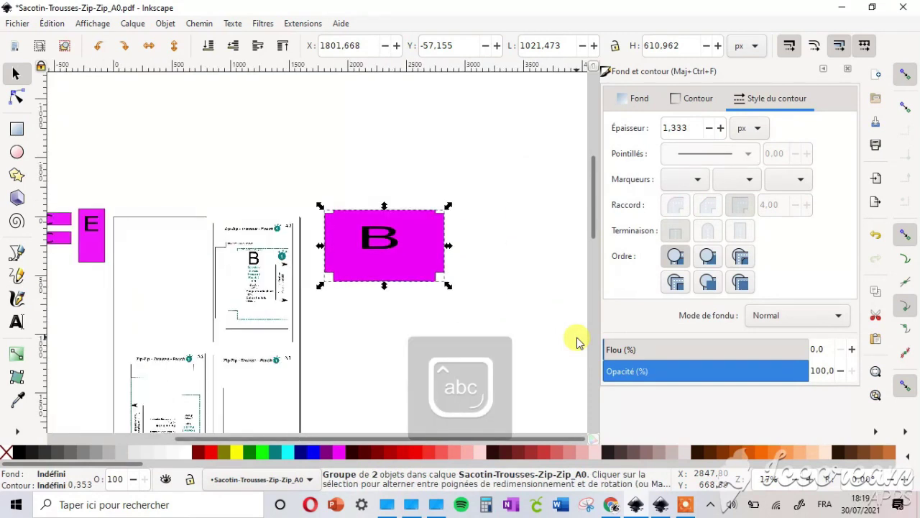
{"action": "left_click_drag", "start_coordinate": [393, 272], "coordinate": [182, 343]}
Delete the original pattern group of page A2
{"action": "left_click", "coordinate": [432, 301]}
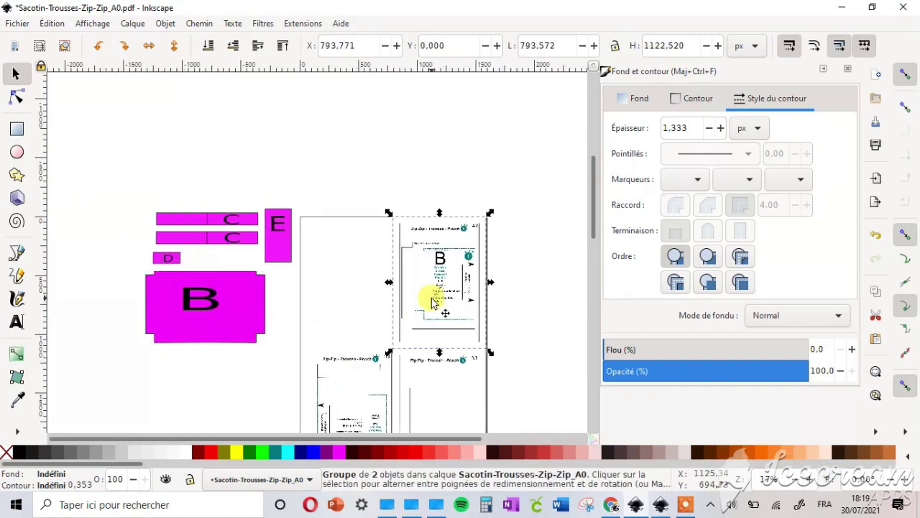
{"action": "key", "text": "Delete"}
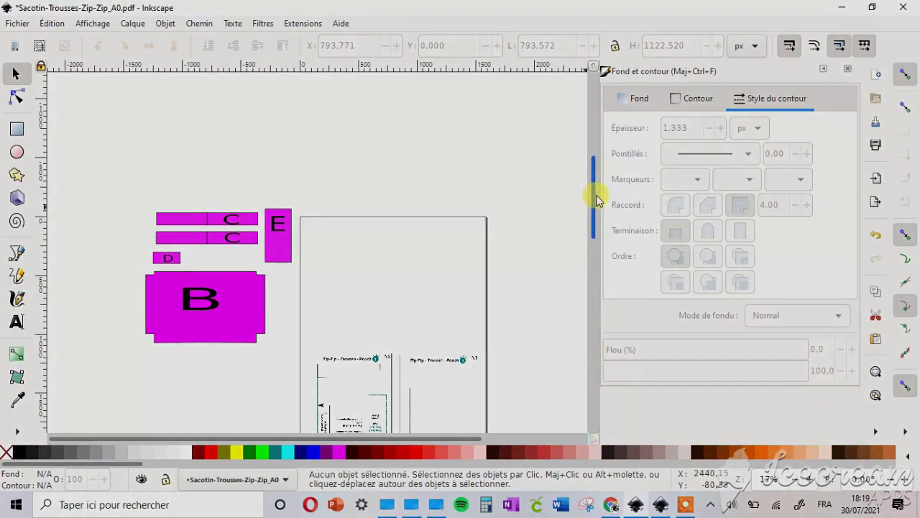
{"action": "left_click_drag", "start_coordinate": [596, 199], "coordinate": [595, 230]}
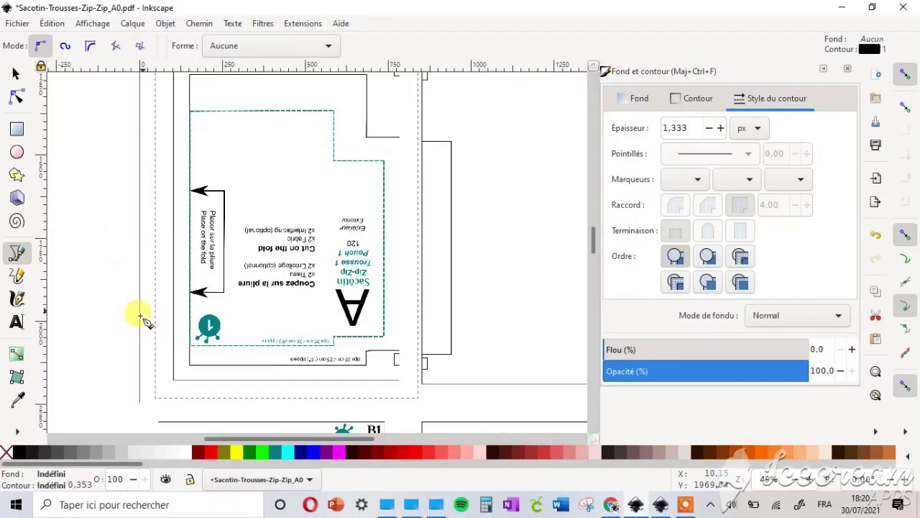
{"action": "left_click", "coordinate": [191, 346]}
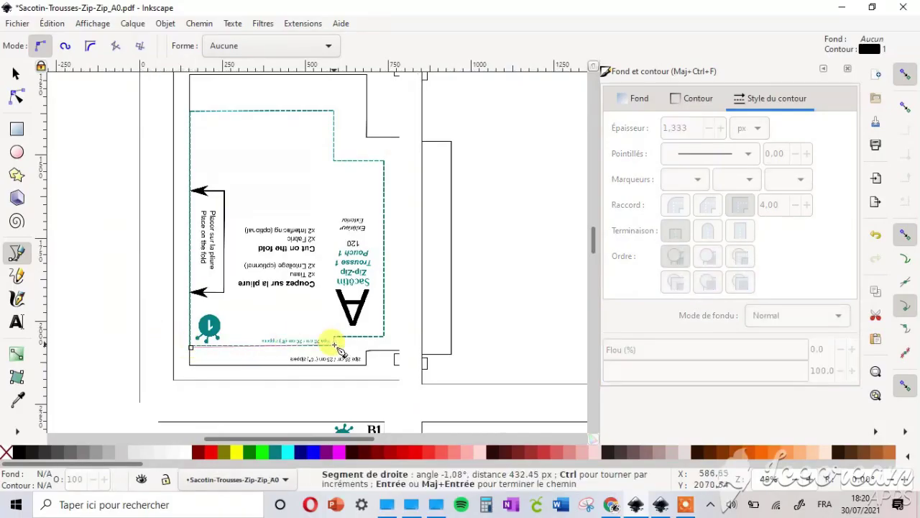
{"action": "left_click_drag", "start_coordinate": [334, 337], "coordinate": [387, 335]}
{"action": "key", "text": "Return"}
{"action": "key", "text": "Delete"}
Start tracing the dashed half outline of A on page A3 from its lower fold corner, along the bottom edge and around the small notch
{"action": "left_click_drag", "start_coordinate": [189, 346], "coordinate": [331, 339]}
{"action": "key", "text": "plus"}
{"action": "key", "text": "plus"}
{"action": "left_click", "coordinate": [350, 422]}
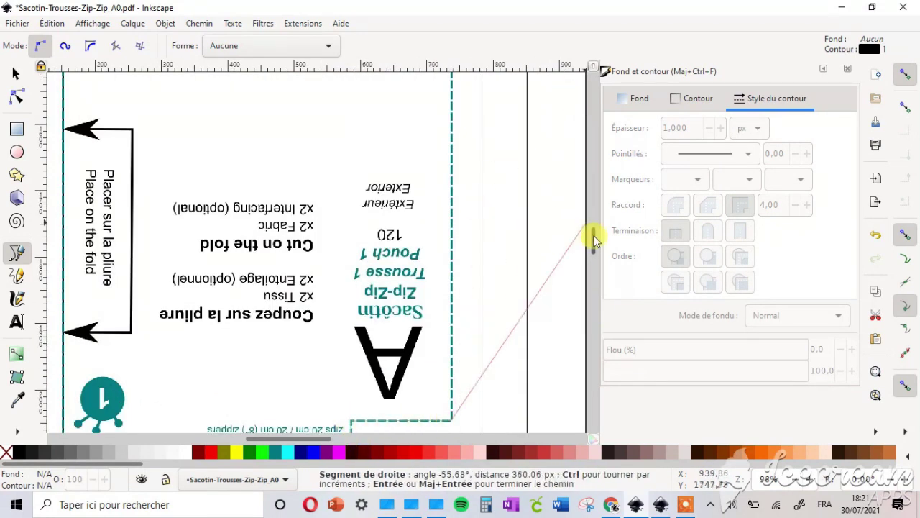
Continue the path of A up the outer side, around the upper notch and along the top edge, ending at the upper fold corner
{"action": "scroll", "coordinate": [503, 241], "scroll_direction": "up", "scroll_amount": 5}
{"action": "mouse_move", "coordinate": [444, 245]}
{"action": "left_mouse_down"}
{"action": "mouse_move", "coordinate": [394, 244]}
{"action": "mouse_move", "coordinate": [446, 246]}
{"action": "left_mouse_up"}
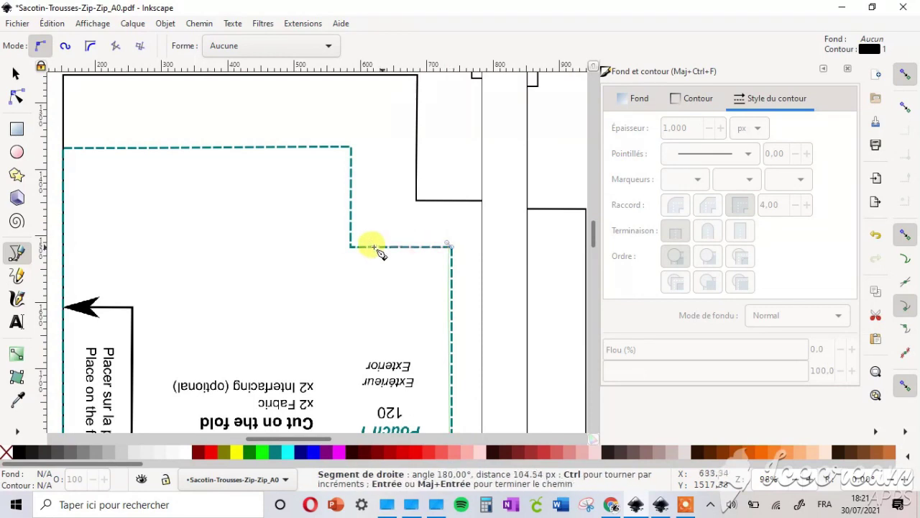
{"action": "left_click", "coordinate": [350, 246]}
{"action": "left_click", "coordinate": [350, 145]}
{"action": "left_click_drag", "start_coordinate": [318, 438], "coordinate": [297, 438]}
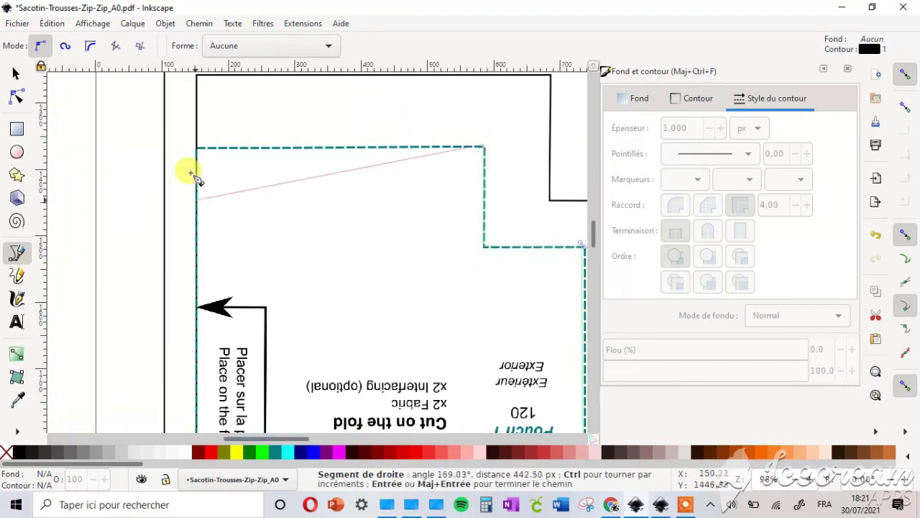
{"action": "double_click", "coordinate": [197, 146]}
Move the traced half outline of A into the blank area left of the page, below piece B, and rotate it 180°
{"action": "key", "text": "minus"}
{"action": "key", "text": "minus"}
{"action": "key", "text": "minus"}
{"action": "key", "text": "minus"}
{"action": "left_click", "coordinate": [18, 74]}
{"action": "left_click_drag", "start_coordinate": [327, 227], "coordinate": [137, 231]}
{"action": "left_click", "coordinate": [123, 45]}
{"action": "left_click", "coordinate": [124, 45]}
Duplicate the half outline of A, flip the copy horizontally and snap it against the original's open fold side
{"action": "right_click", "coordinate": [122, 242]}
{"action": "left_click", "coordinate": [166, 207]}
{"action": "left_click_drag", "start_coordinate": [185, 242], "coordinate": [266, 238]}
{"action": "left_click", "coordinate": [130, 219]}
Join the upper end nodes of the two A halves where they meet at the fold
{"action": "left_click", "coordinate": [16, 97]}
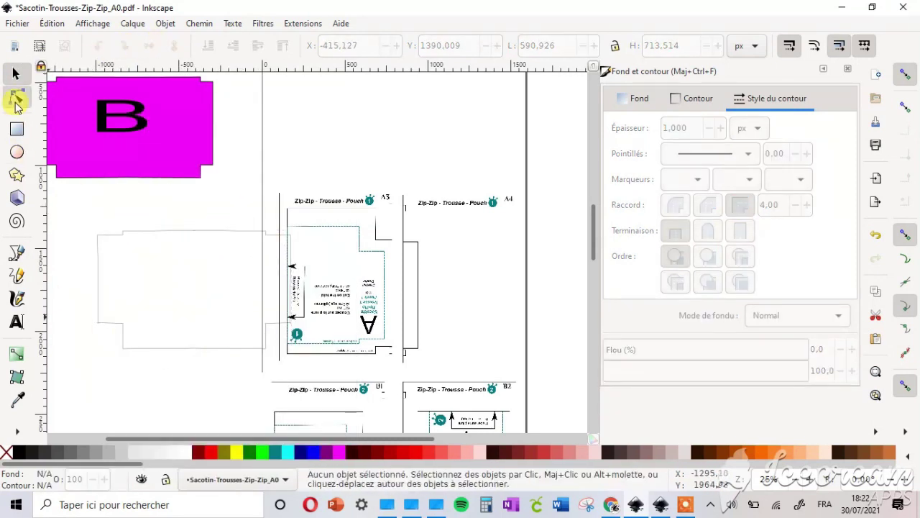
{"action": "left_click", "coordinate": [153, 233]}
{"action": "left_click", "coordinate": [234, 234], "text": "shift"}
{"action": "left_click", "coordinate": [98, 46]}
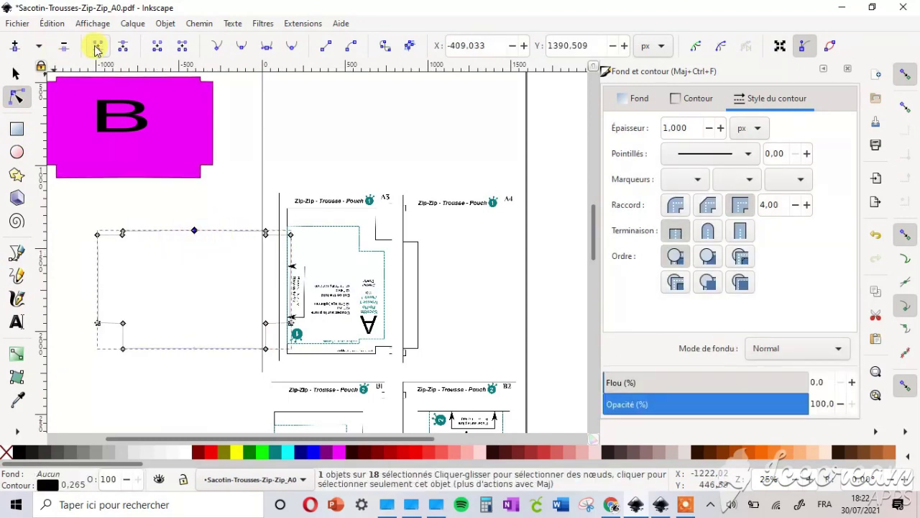
Fill the unfolded A outline with fuchsia and move the shape up and left, directly below piece B
{"action": "left_click", "coordinate": [337, 451]}
{"action": "key", "text": "s"}
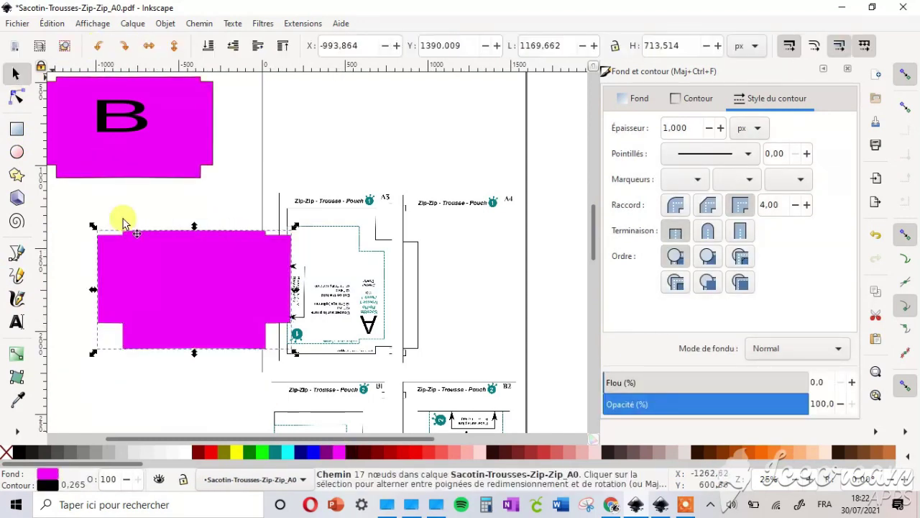
{"action": "left_click_drag", "start_coordinate": [123, 230], "coordinate": [94, 233]}
Add a large text label "A" in the upper middle of the fuchsia A piece
{"action": "key", "text": "b"}
{"action": "left_click", "coordinate": [81, 253]}
{"action": "key", "text": "t"}
{"action": "left_click", "coordinate": [119, 241]}
{"action": "left_click", "coordinate": [17, 74]}
{"action": "left_click_drag", "start_coordinate": [128, 250], "coordinate": [170, 290]}
{"action": "double_click", "coordinate": [154, 268]}
{"action": "key", "text": "BackSpace"}
{"action": "key", "text": "Caps_Lock"}
{"action": "type", "text": "A"}
{"action": "left_click", "coordinate": [16, 73]}
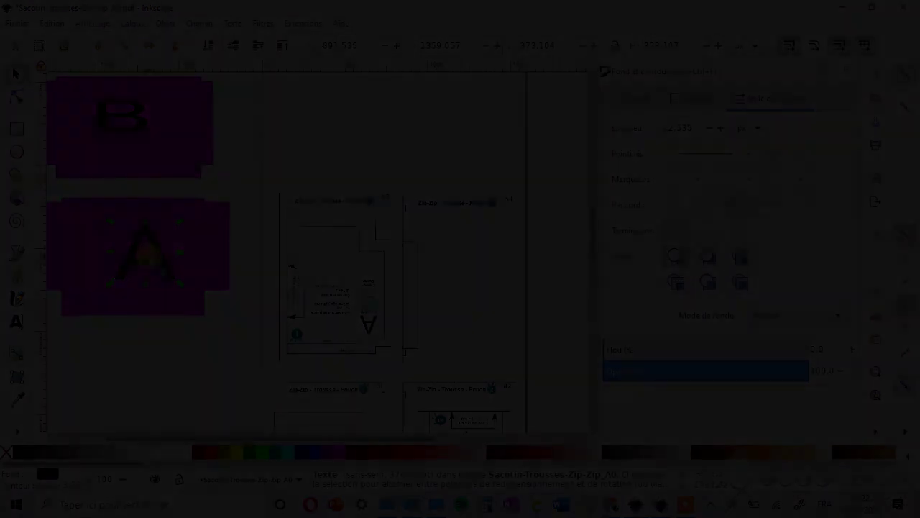
{"action": "left_click_drag", "start_coordinate": [146, 257], "coordinate": [127, 253]}
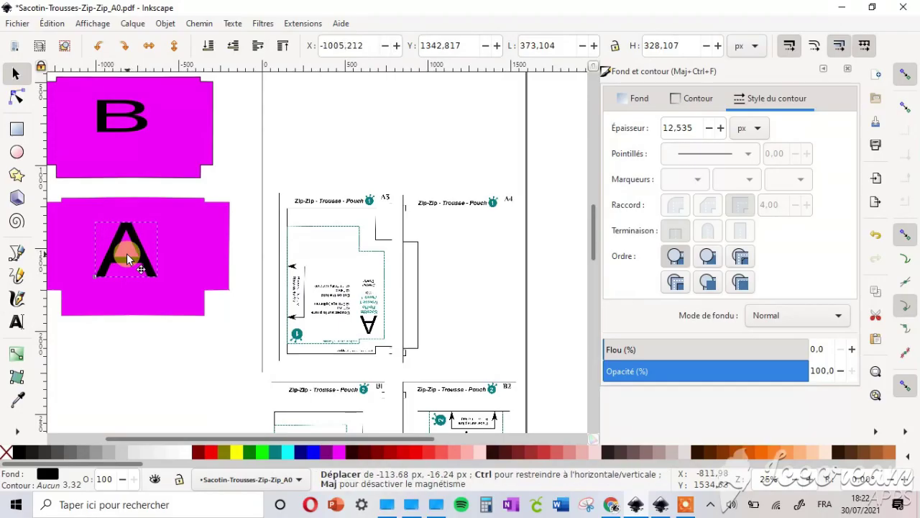
Delete the original A3 and A4 pattern sheets from the page
{"action": "left_click", "coordinate": [352, 321]}
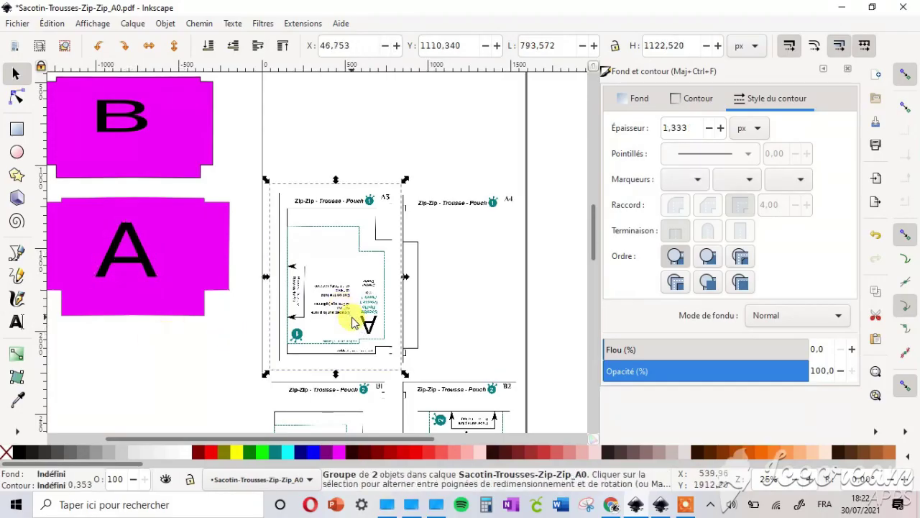
{"action": "key", "text": "Delete"}
{"action": "left_click", "coordinate": [413, 259]}
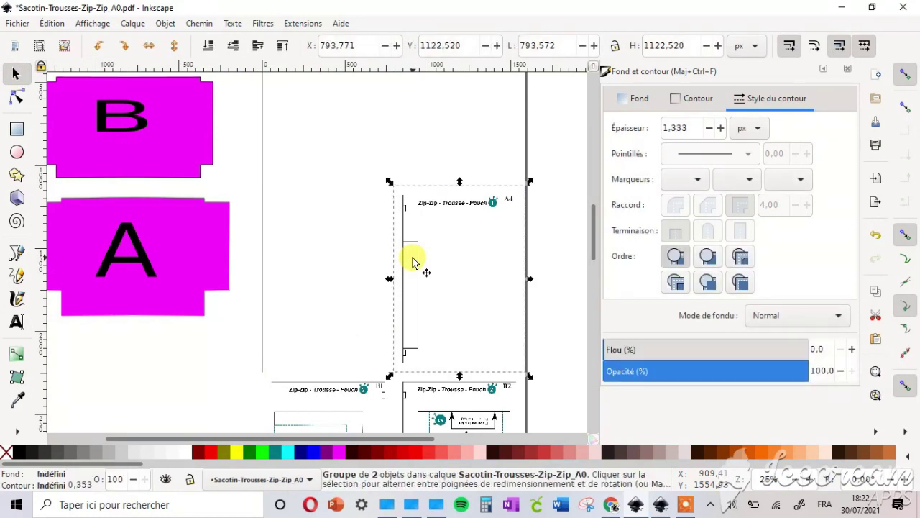
{"action": "key", "text": "Delete"}
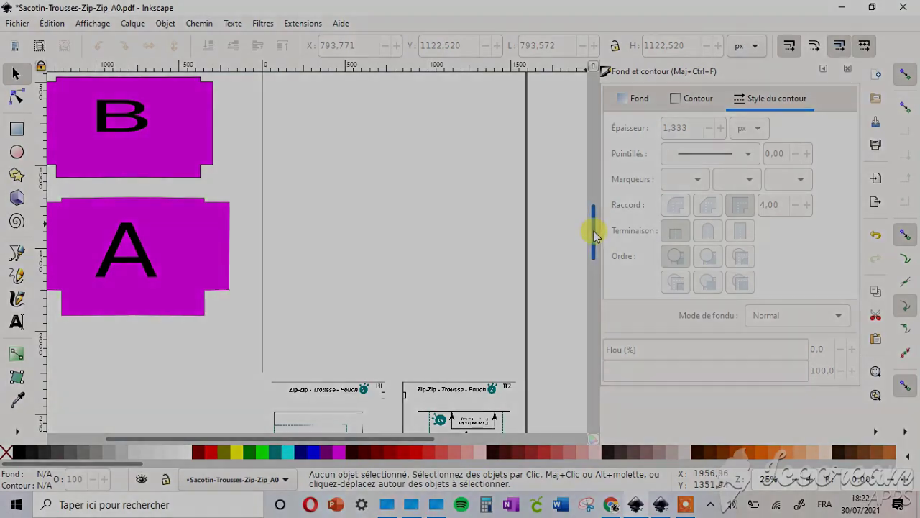
Move the B1 and B2 pattern sheets together off the page into the blank area at its lower left
{"action": "left_click_drag", "start_coordinate": [594, 234], "coordinate": [595, 262]}
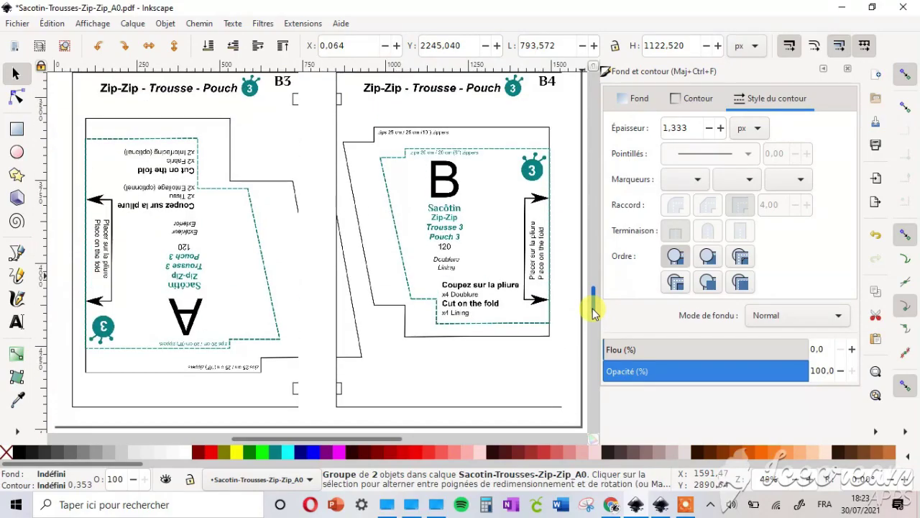
{"action": "left_click_drag", "start_coordinate": [593, 310], "coordinate": [594, 303]}
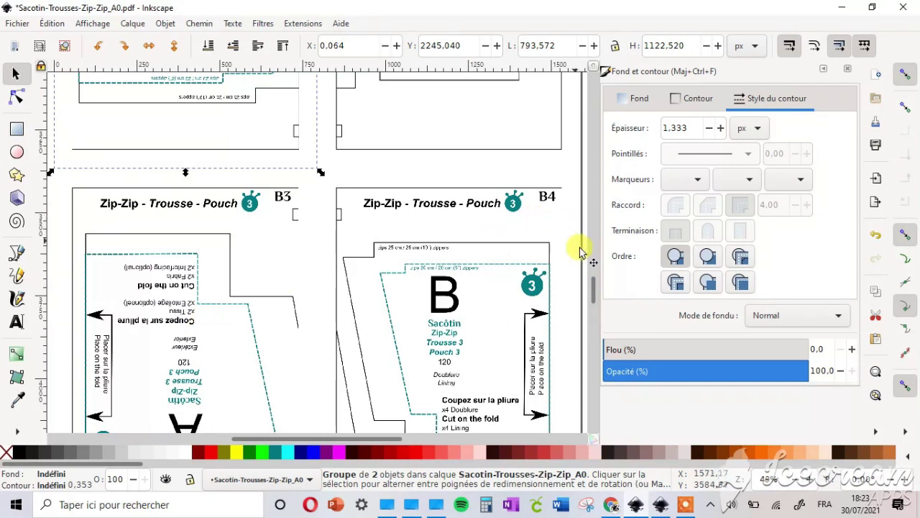
{"action": "mouse_move", "coordinate": [590, 295]}
{"action": "left_mouse_down"}
{"action": "mouse_move", "coordinate": [589, 261]}
{"action": "mouse_move", "coordinate": [590, 323]}
{"action": "mouse_move", "coordinate": [595, 305]}
{"action": "left_mouse_up"}
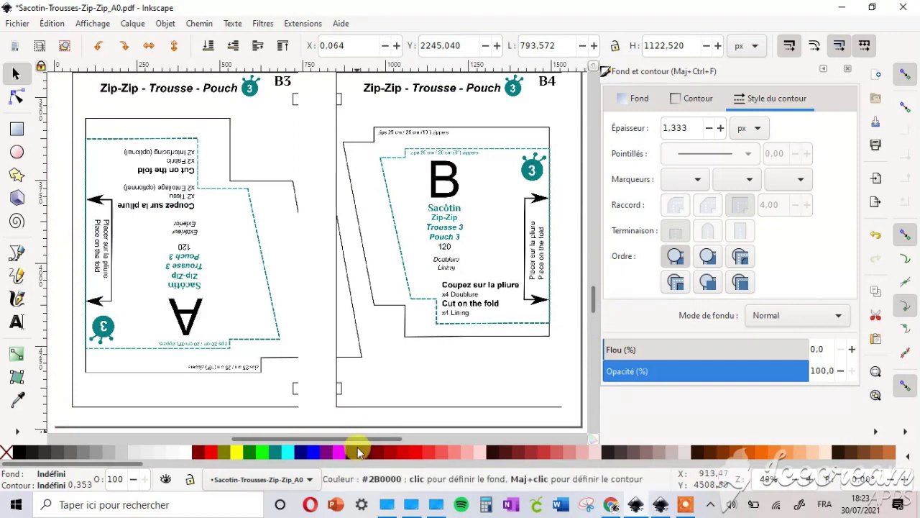
{"action": "left_click_drag", "start_coordinate": [375, 440], "coordinate": [247, 438]}
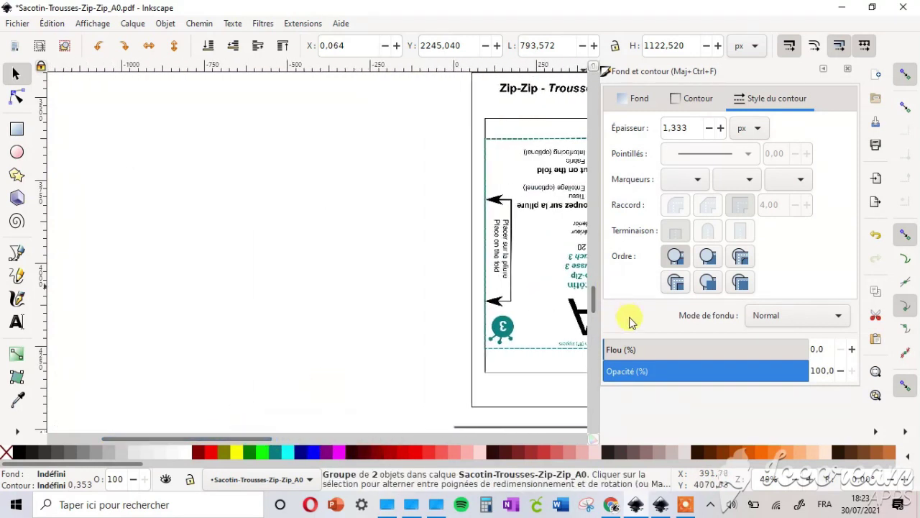
{"action": "scroll", "coordinate": [575, 286], "scroll_direction": "right", "scroll_amount": 10}
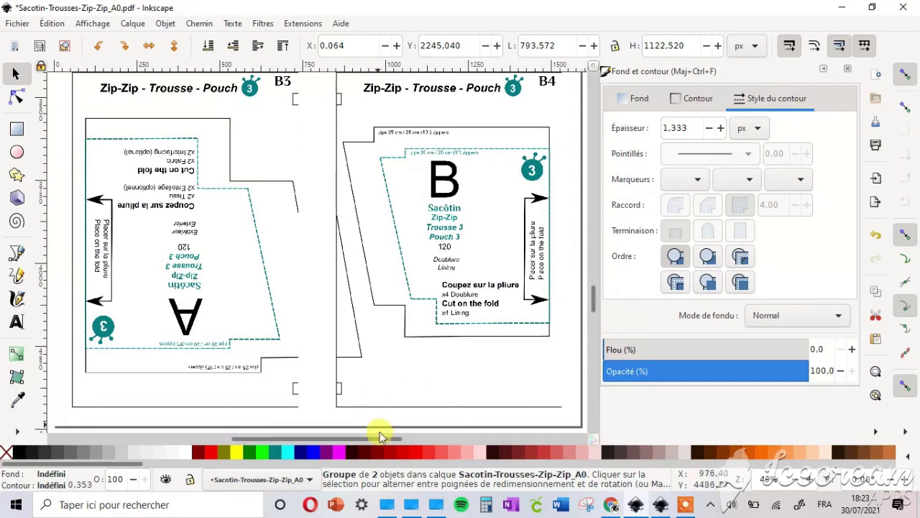
{"action": "left_click", "coordinate": [874, 373]}
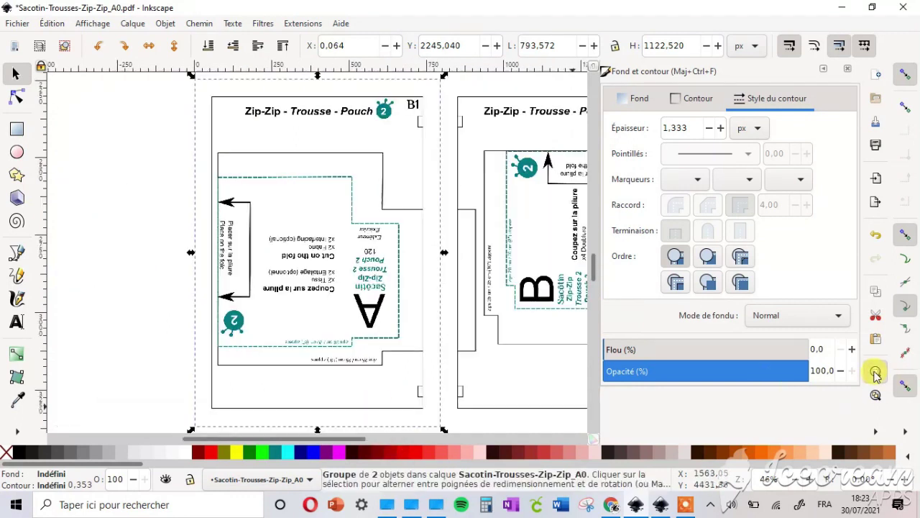
{"action": "left_click", "coordinate": [875, 395]}
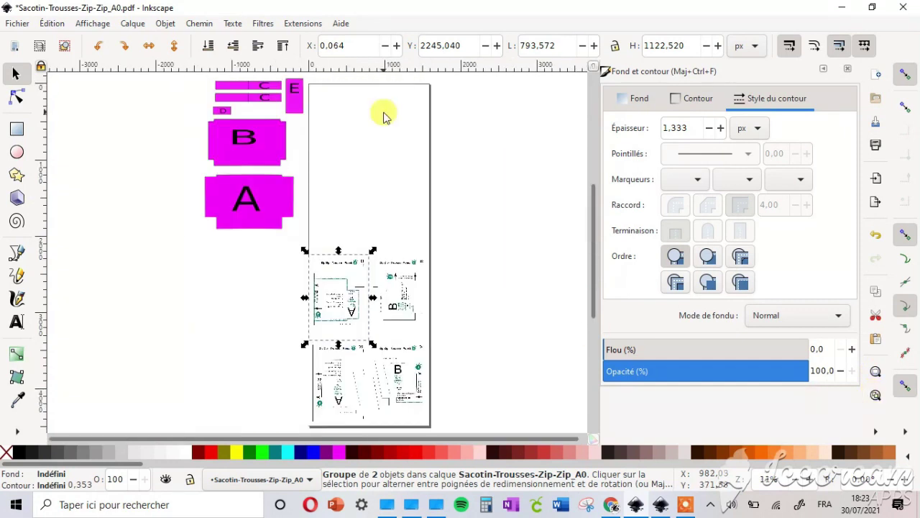
{"action": "left_click_drag", "start_coordinate": [447, 422], "coordinate": [285, 215]}
{"action": "left_click_drag", "start_coordinate": [334, 307], "coordinate": [81, 376]}
{"action": "left_click", "coordinate": [294, 324]}
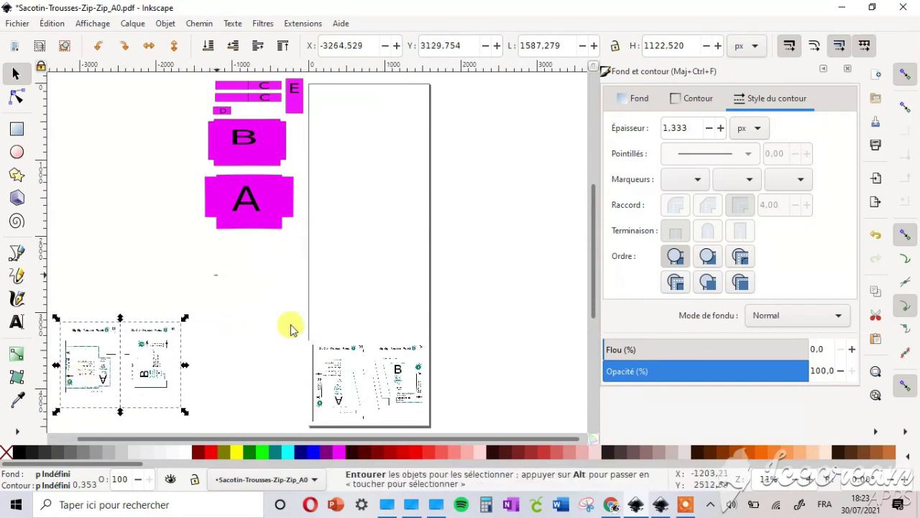
Delete the B3 and B4 sheets from the page and the B1 and B2 sheets set aside beside it
{"action": "left_click_drag", "start_coordinate": [242, 323], "coordinate": [464, 440]}
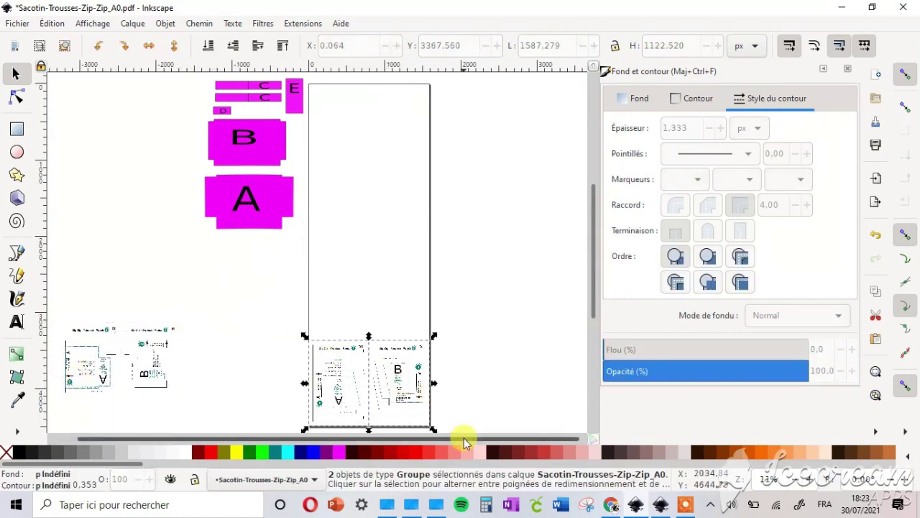
{"action": "key", "text": "Delete"}
{"action": "left_click_drag", "start_coordinate": [207, 394], "coordinate": [49, 317]}
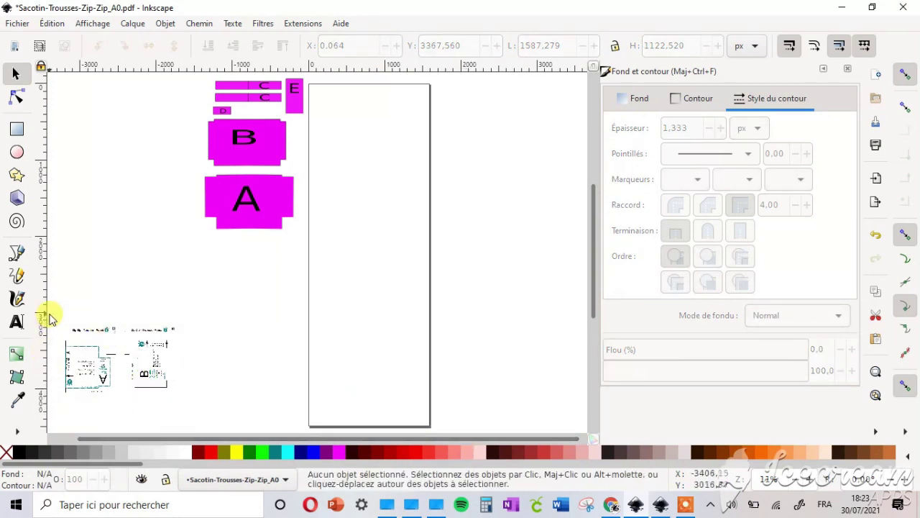
{"action": "left_click", "coordinate": [64, 345]}
{"action": "key", "text": "Delete"}
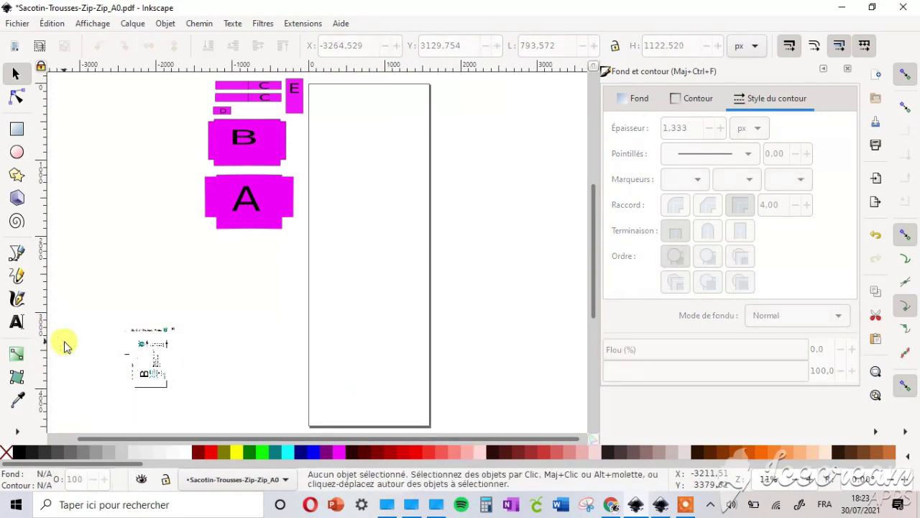
{"action": "left_click", "coordinate": [133, 367]}
{"action": "key", "text": "Delete"}
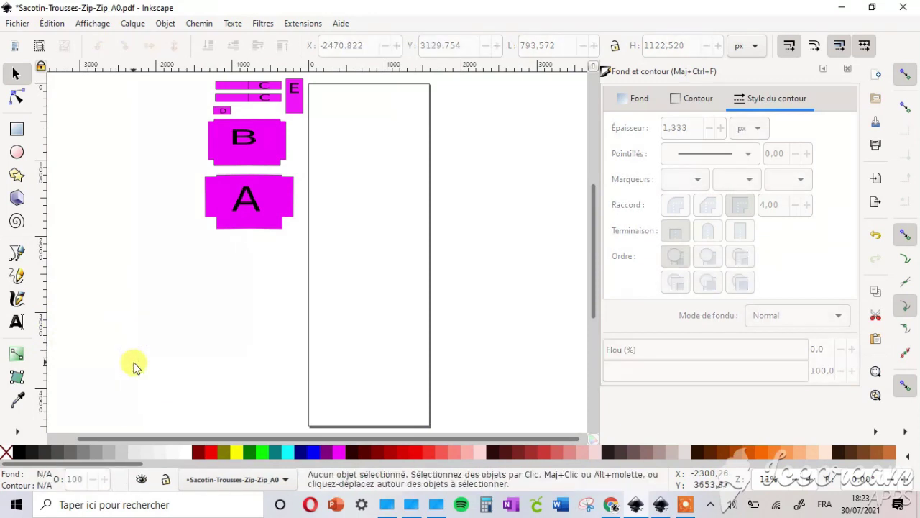
Centre the label "A" horizontally on piece A and group the label with the shape
{"action": "mouse_move", "coordinate": [248, 191]}
{"action": "left_mouse_down"}
{"action": "mouse_move", "coordinate": [369, 140]}
{"action": "mouse_move", "coordinate": [308, 185]}
{"action": "mouse_move", "coordinate": [249, 195]}
{"action": "mouse_move", "coordinate": [258, 189]}
{"action": "left_mouse_up"}
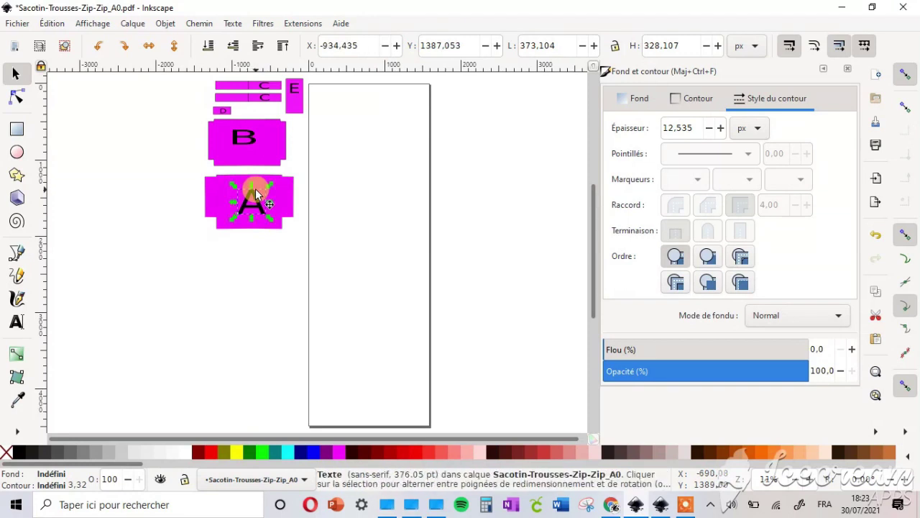
{"action": "left_click_drag", "start_coordinate": [317, 242], "coordinate": [156, 170]}
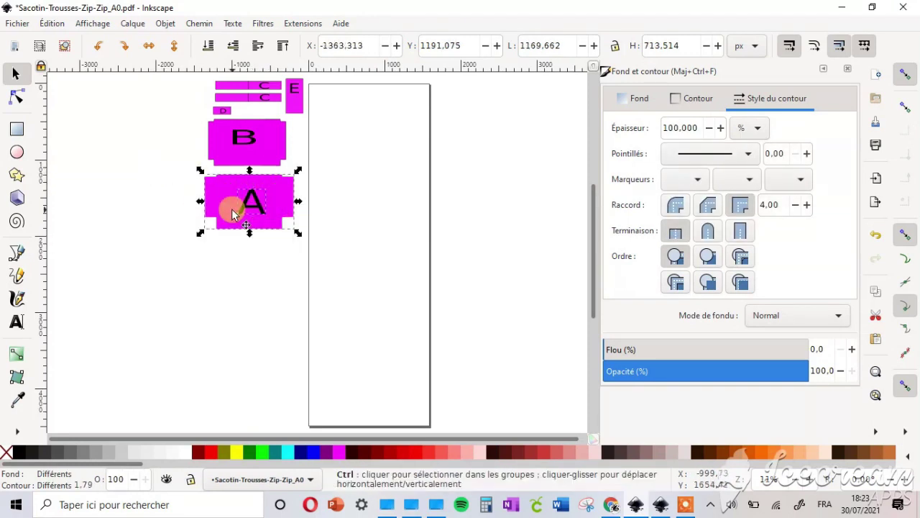
{"action": "key", "text": "ctrl+g"}
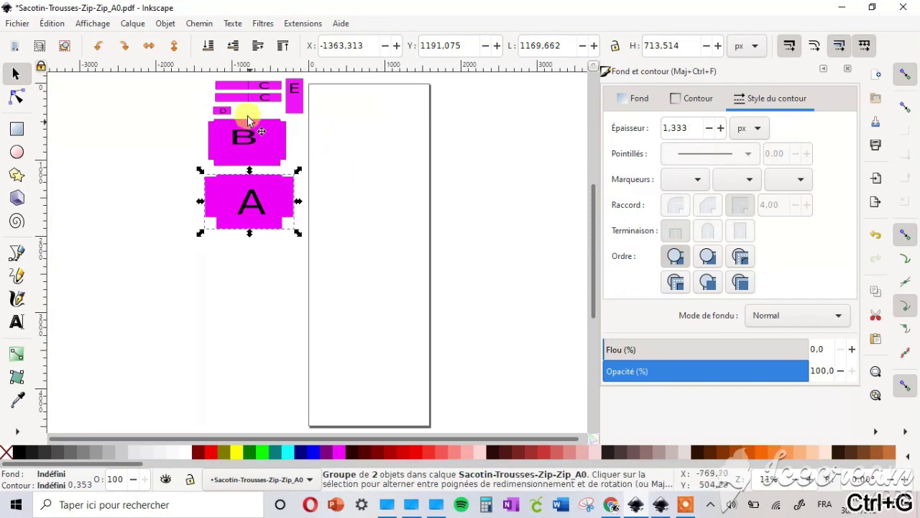
Move the two C pieces, D and E together onto the top of the blank page
{"action": "left_click_drag", "start_coordinate": [191, 77], "coordinate": [315, 119]}
{"action": "left_click_drag", "start_coordinate": [259, 89], "coordinate": [372, 105]}
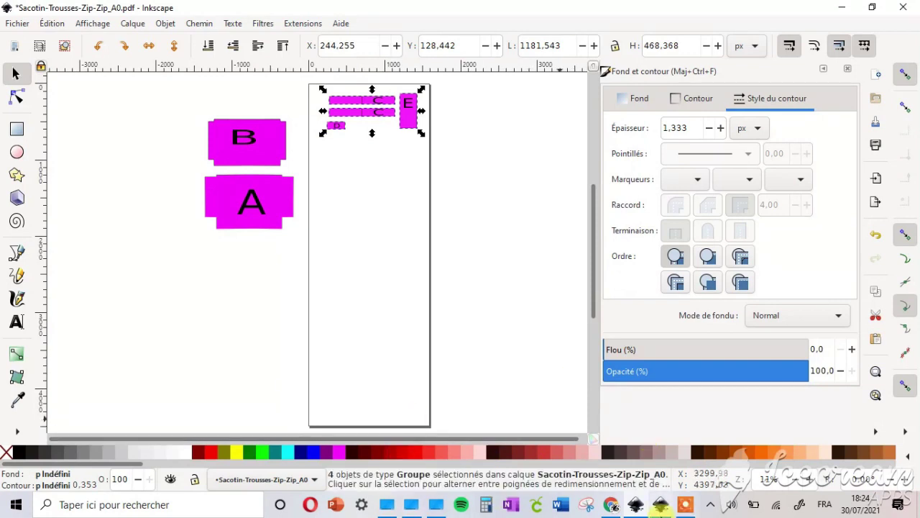
{"action": "left_click", "coordinate": [685, 506]}
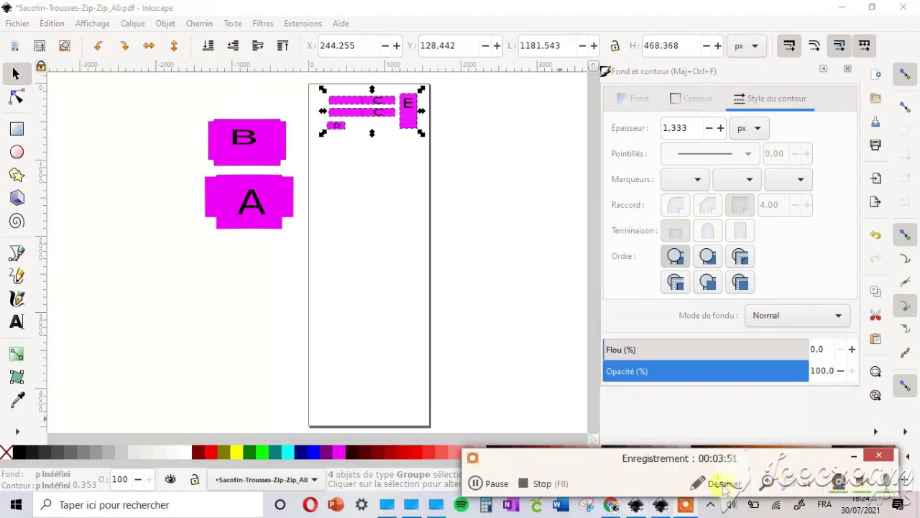
{"action": "left_click", "coordinate": [476, 483]}
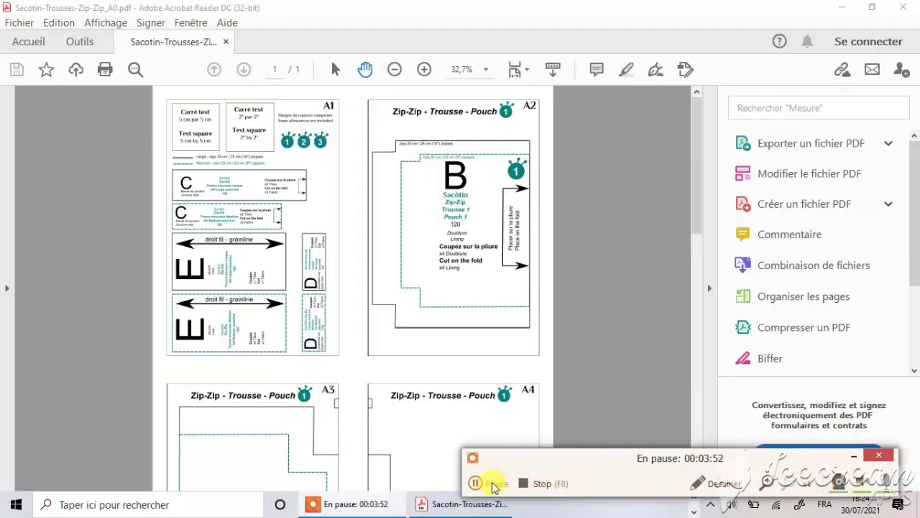
{"action": "left_click", "coordinate": [475, 483]}
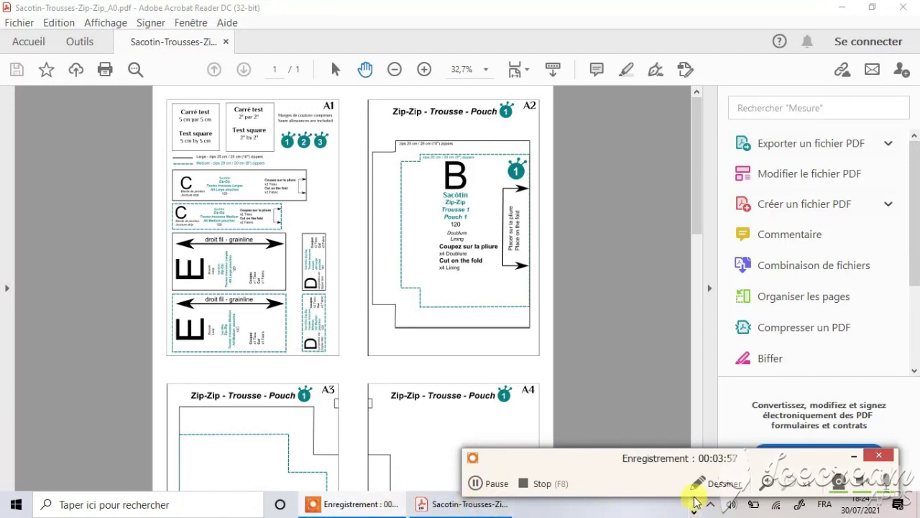
{"action": "left_click", "coordinate": [856, 457]}
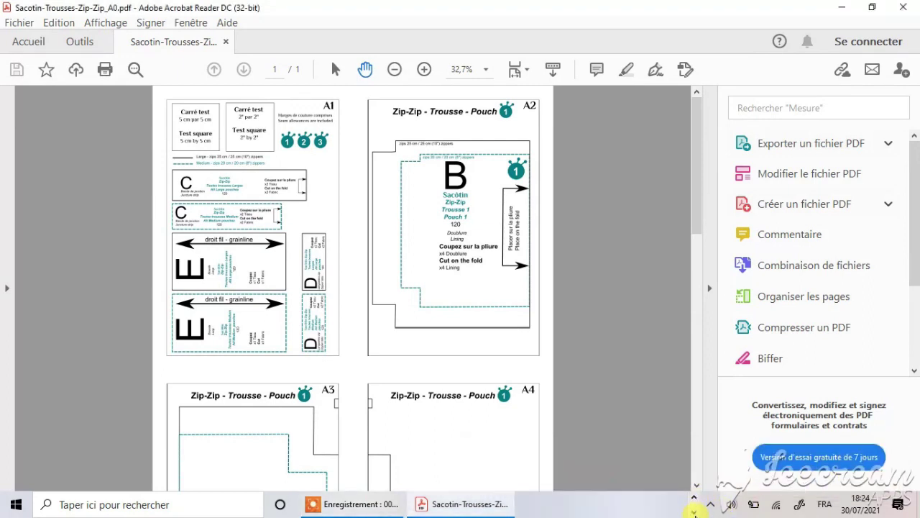
{"action": "left_click", "coordinate": [694, 512]}
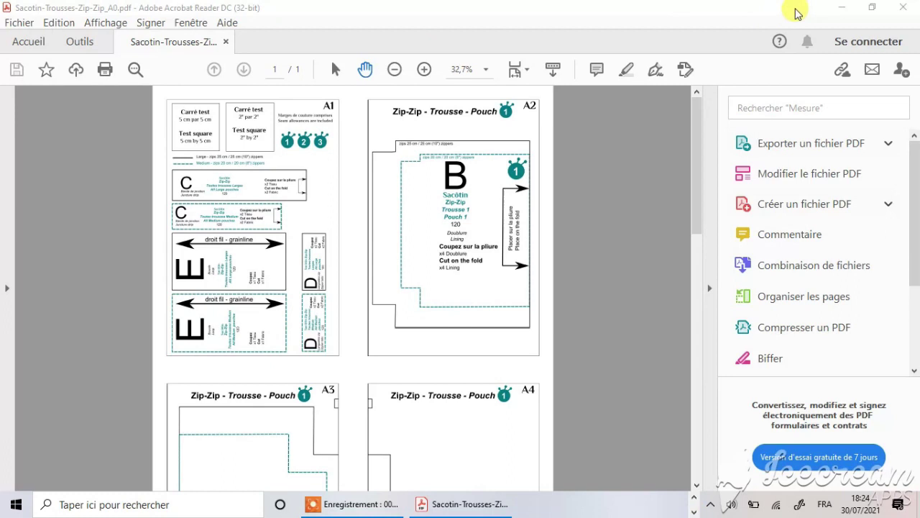
Minimize the PDF viewer and switch back to the Inkscape window containing Sacotin-Trousses-Zip-Zip_A0.pdf
{"action": "left_click", "coordinate": [835, 8]}
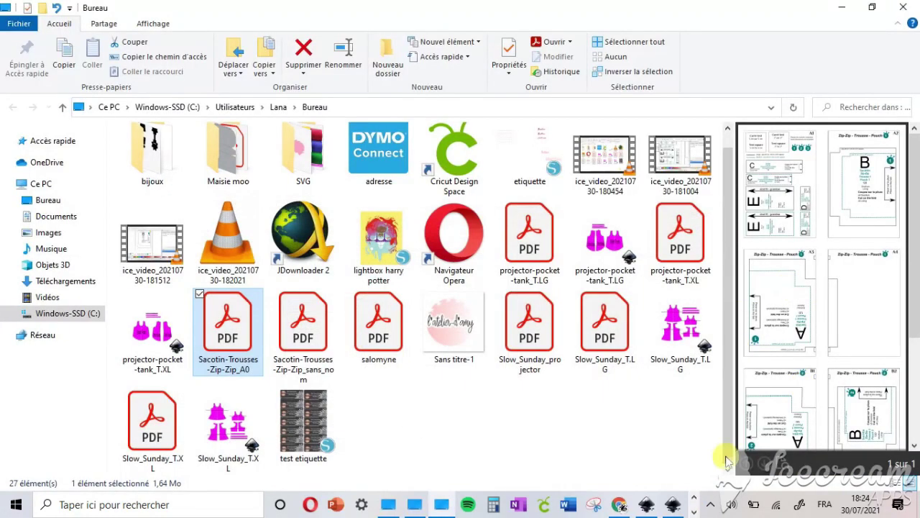
{"action": "left_click", "coordinate": [673, 506]}
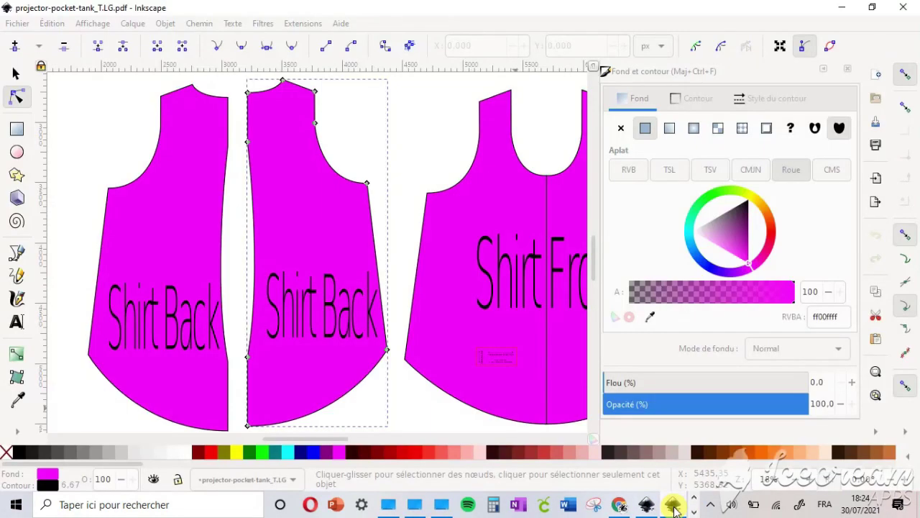
{"action": "left_click", "coordinate": [618, 505]}
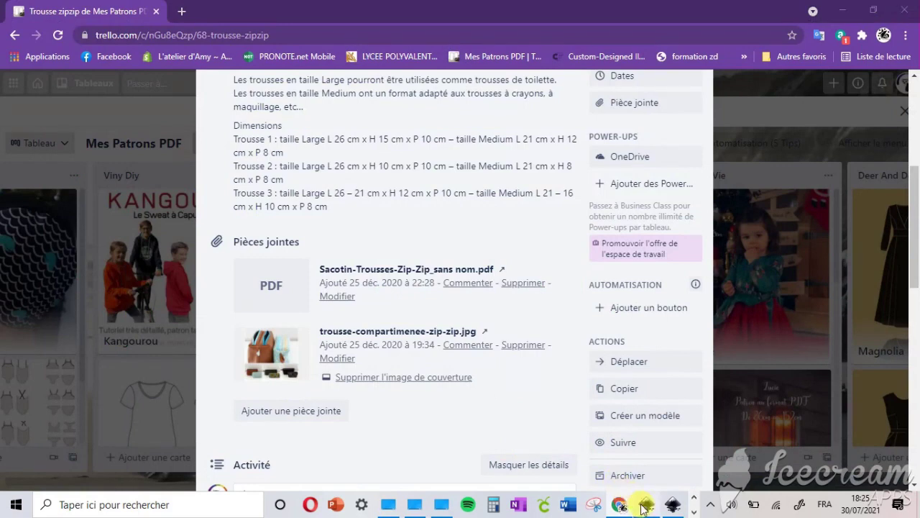
{"action": "left_click", "coordinate": [645, 506]}
{"action": "left_click", "coordinate": [645, 505]}
{"action": "left_click", "coordinate": [645, 505]}
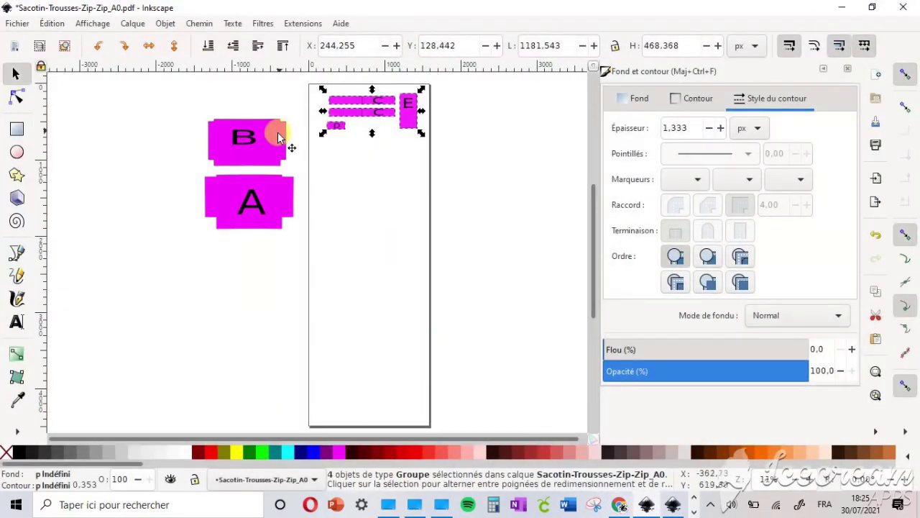
Move piece B onto the page below the C and D pieces and place a duplicate just to its right
{"action": "left_click", "coordinate": [275, 151]}
{"action": "left_click_drag", "start_coordinate": [277, 151], "coordinate": [401, 184]}
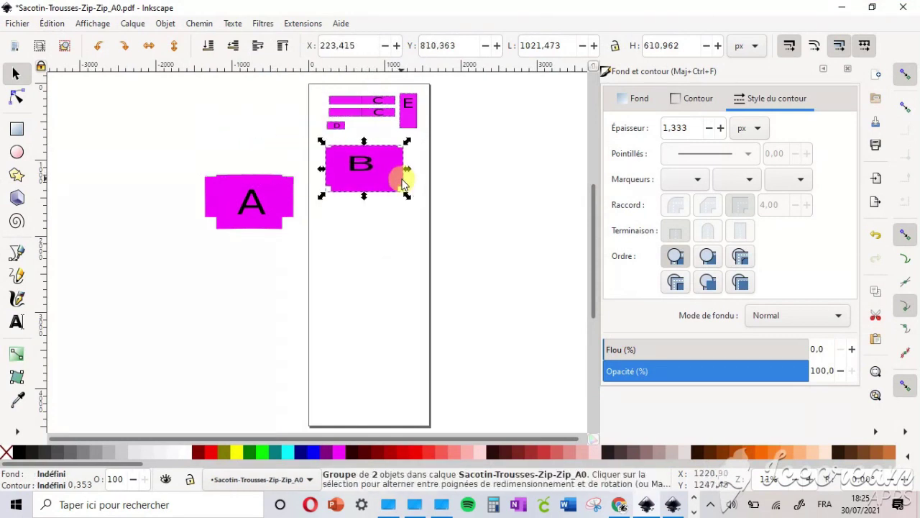
{"action": "right_click", "coordinate": [402, 184]}
{"action": "left_click", "coordinate": [432, 187]}
{"action": "left_click_drag", "start_coordinate": [391, 181], "coordinate": [472, 188]}
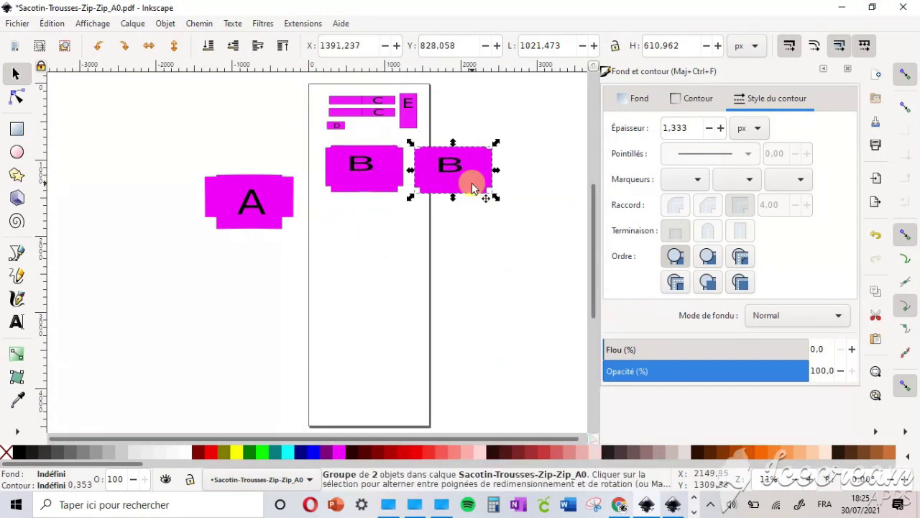
Copy the two B pieces together and place the pasted pair directly below them
{"action": "left_click_drag", "start_coordinate": [518, 224], "coordinate": [321, 141]}
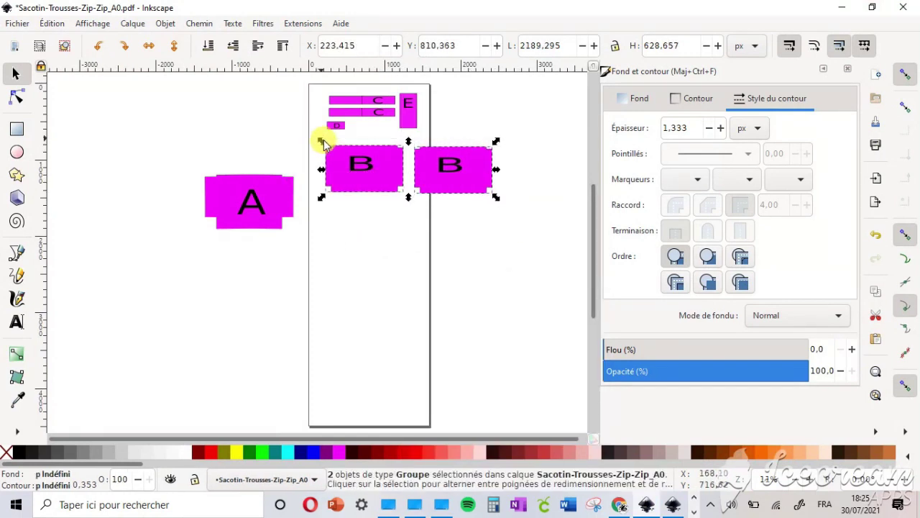
{"action": "left_click_drag", "start_coordinate": [365, 191], "coordinate": [365, 192]}
{"action": "key", "text": "ctrl+c"}
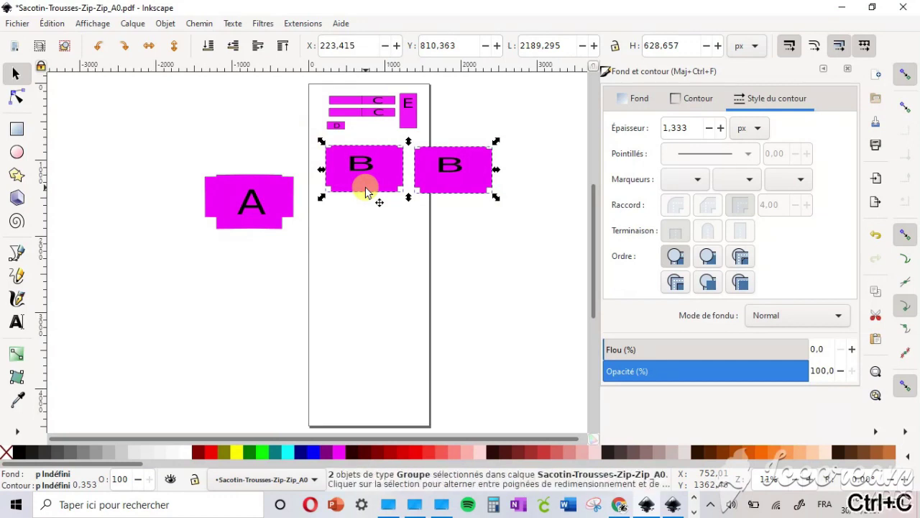
{"action": "key", "text": "ctrl+v"}
{"action": "left_click_drag", "start_coordinate": [425, 213], "coordinate": [467, 259]}
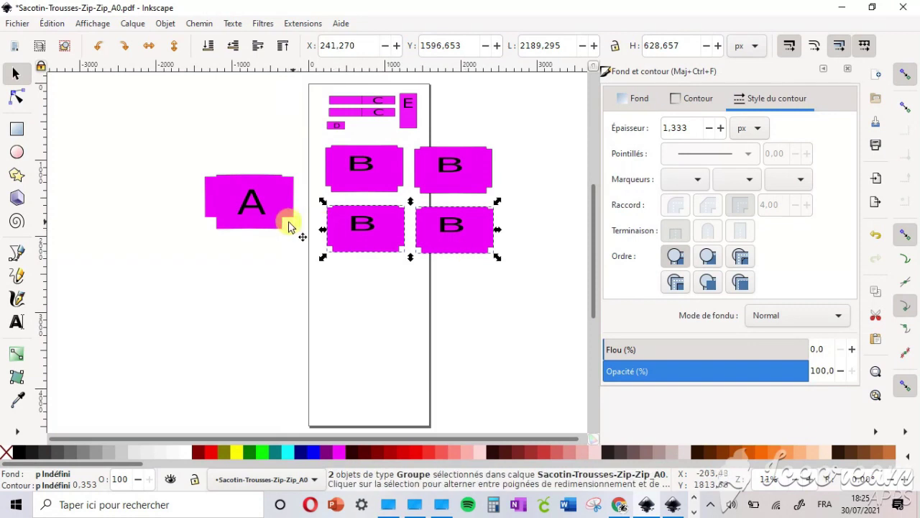
Duplicate piece A and place the copy just to its left
{"action": "left_click", "coordinate": [275, 224]}
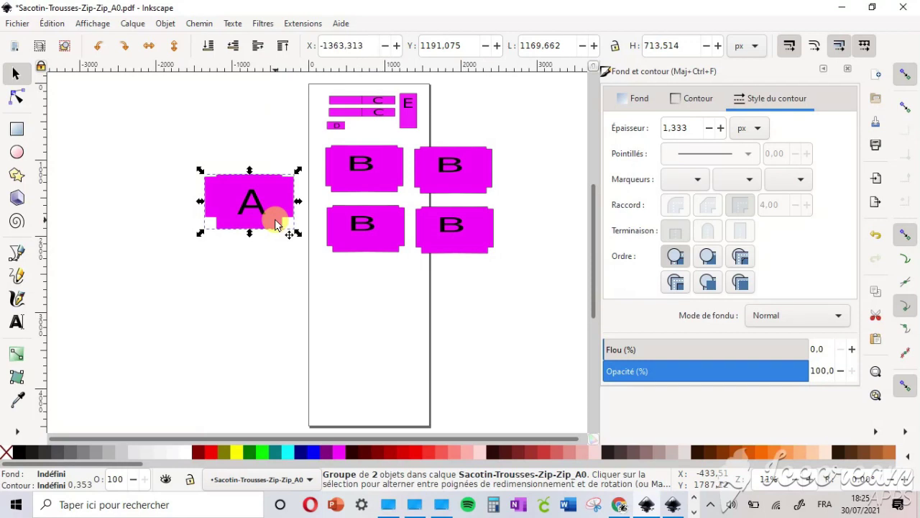
{"action": "right_click", "coordinate": [277, 224]}
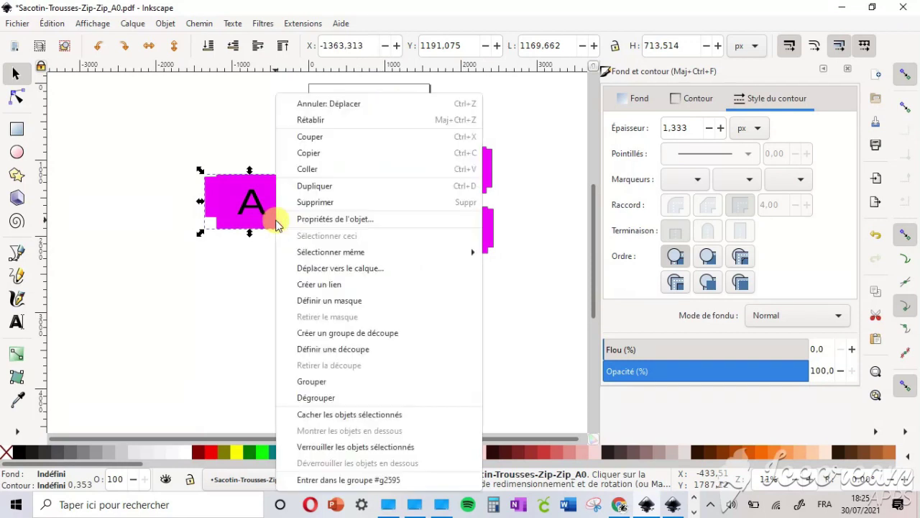
{"action": "left_click", "coordinate": [303, 188]}
{"action": "left_click_drag", "start_coordinate": [272, 193], "coordinate": [169, 197]}
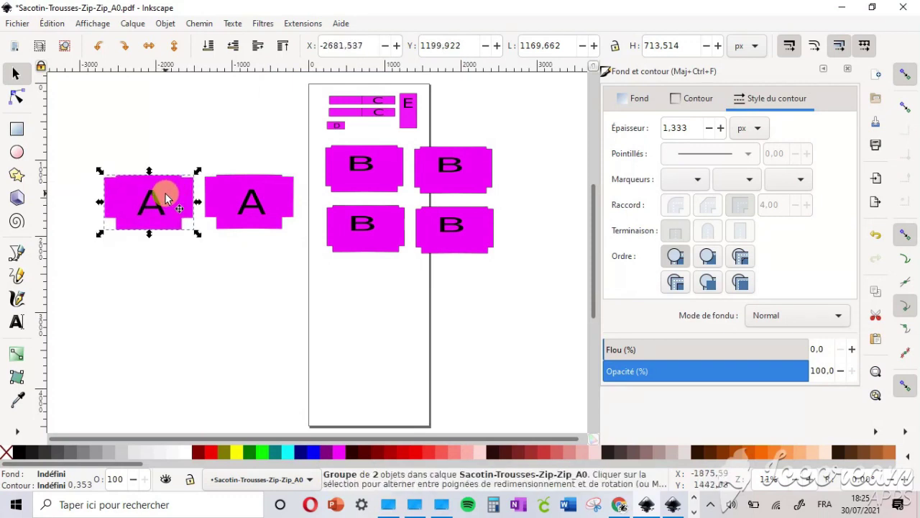
Duplicate the pair of A pieces below itself and move all four A pieces beneath the B pieces on the page
{"action": "left_click_drag", "start_coordinate": [54, 135], "coordinate": [309, 295]}
{"action": "right_click", "coordinate": [276, 194]}
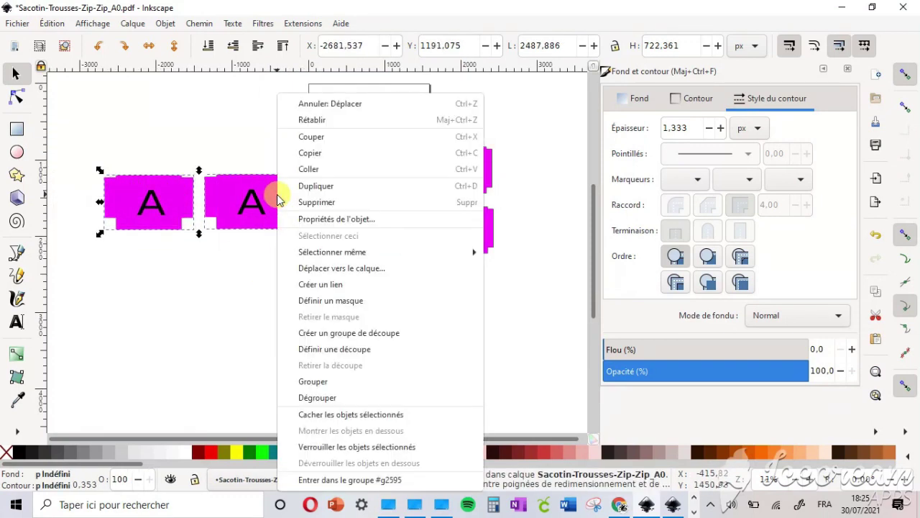
{"action": "left_click", "coordinate": [311, 185]}
{"action": "left_click_drag", "start_coordinate": [276, 193], "coordinate": [274, 264]}
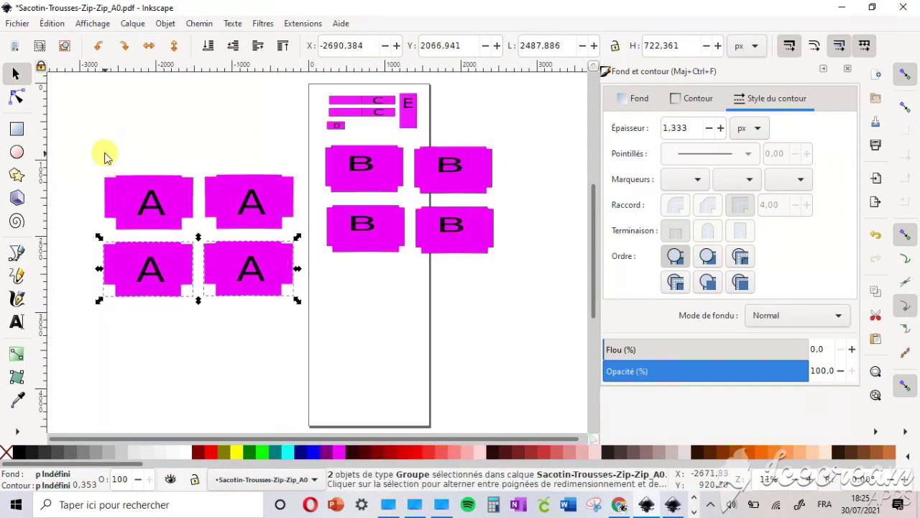
{"action": "left_click_drag", "start_coordinate": [67, 144], "coordinate": [309, 329]}
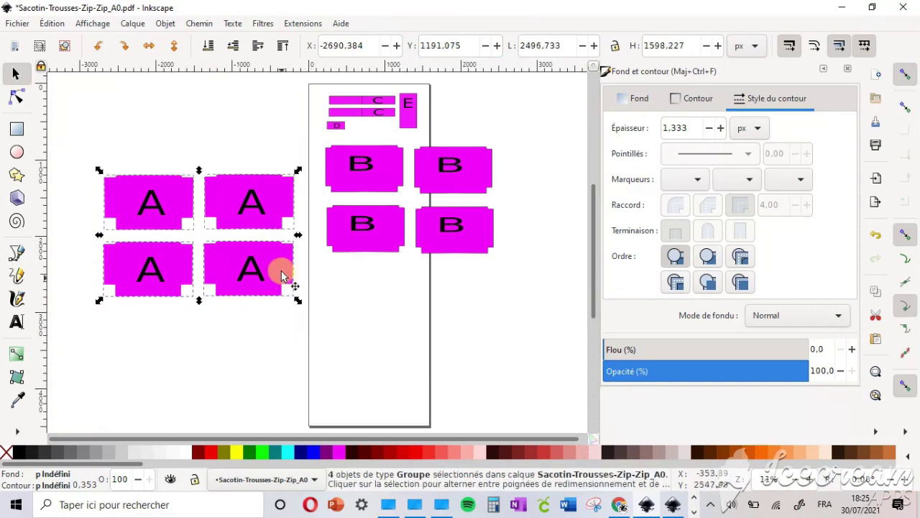
{"action": "left_click_drag", "start_coordinate": [275, 200], "coordinate": [493, 308]}
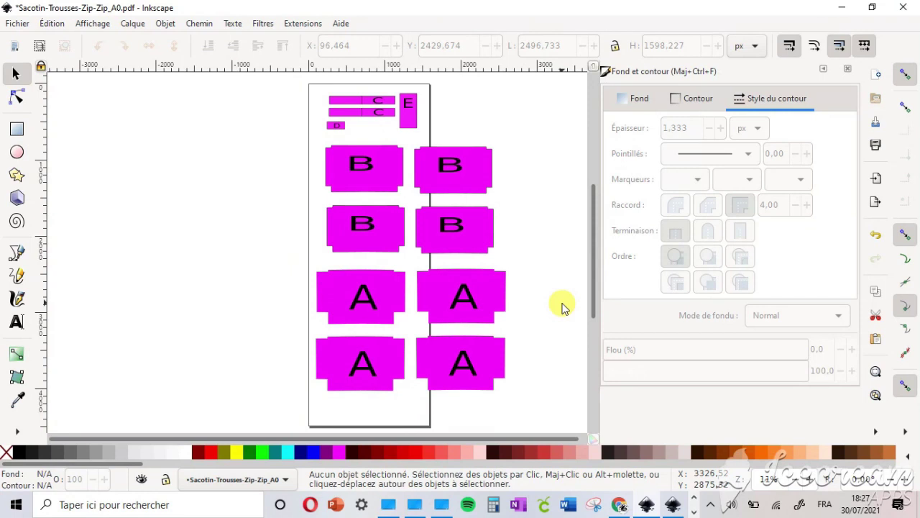
Select all the pattern pieces, set the page dimension unit to cm in the document properties and expand the resize-to-content options
{"action": "left_click_drag", "start_coordinate": [287, 79], "coordinate": [537, 414]}
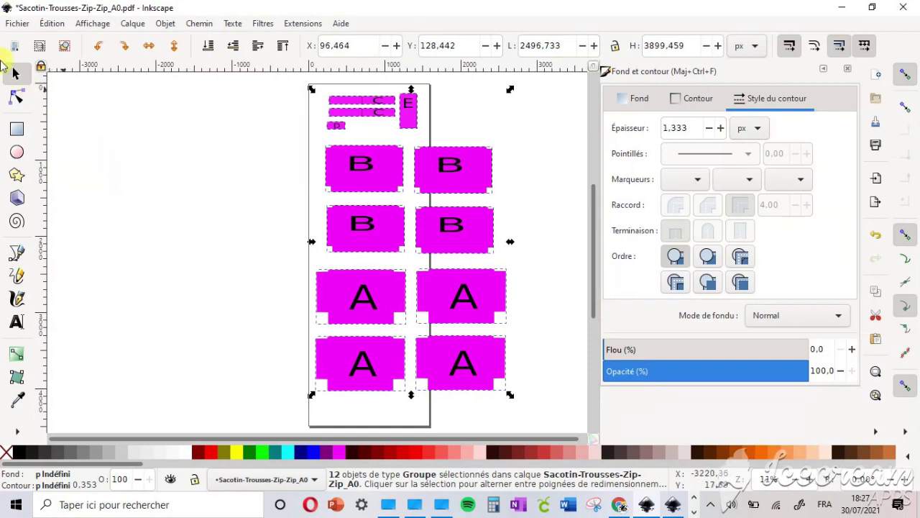
{"action": "left_click", "coordinate": [20, 27]}
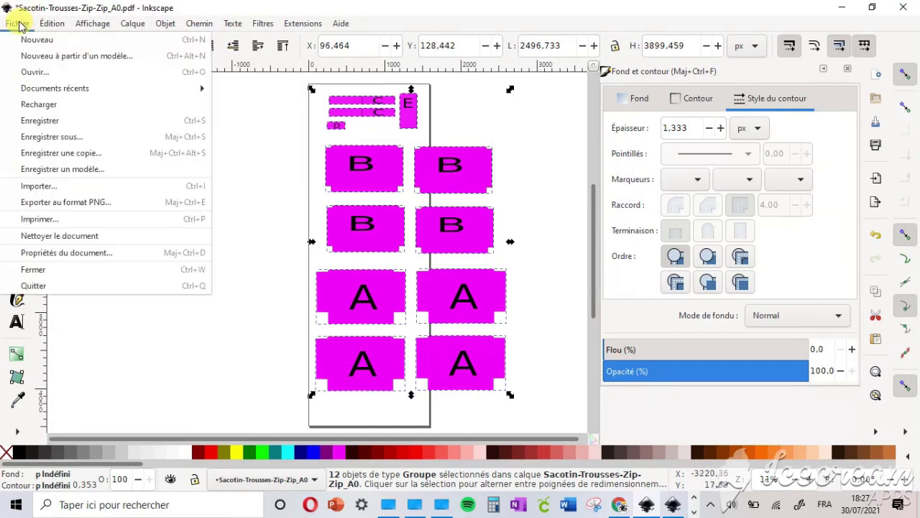
{"action": "left_click", "coordinate": [76, 257]}
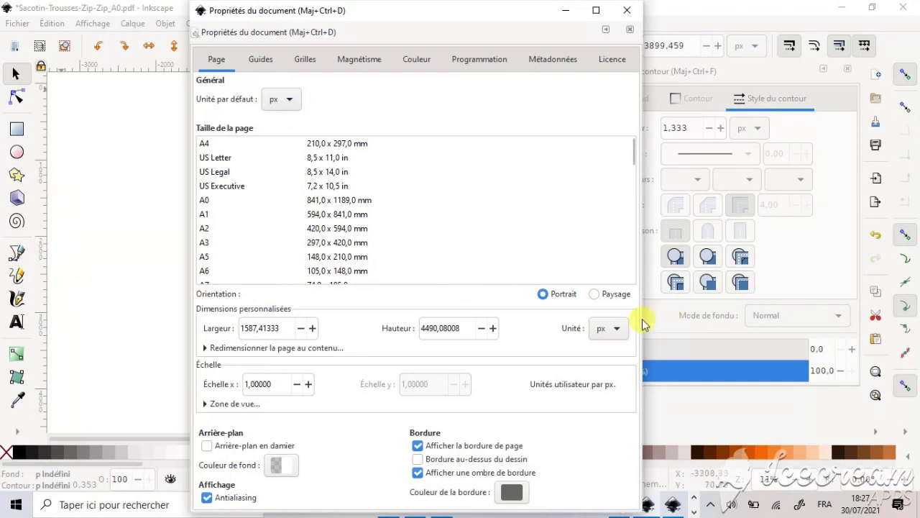
{"action": "left_click", "coordinate": [618, 329]}
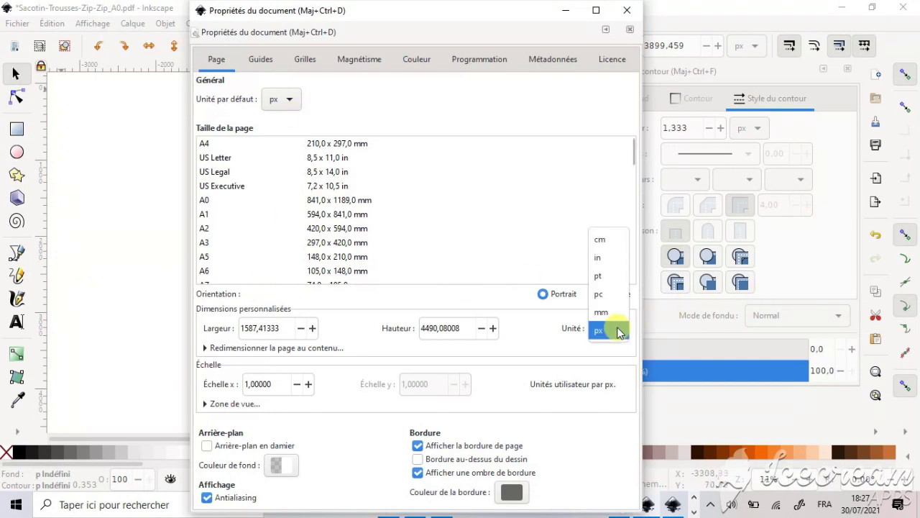
{"action": "left_click", "coordinate": [604, 249]}
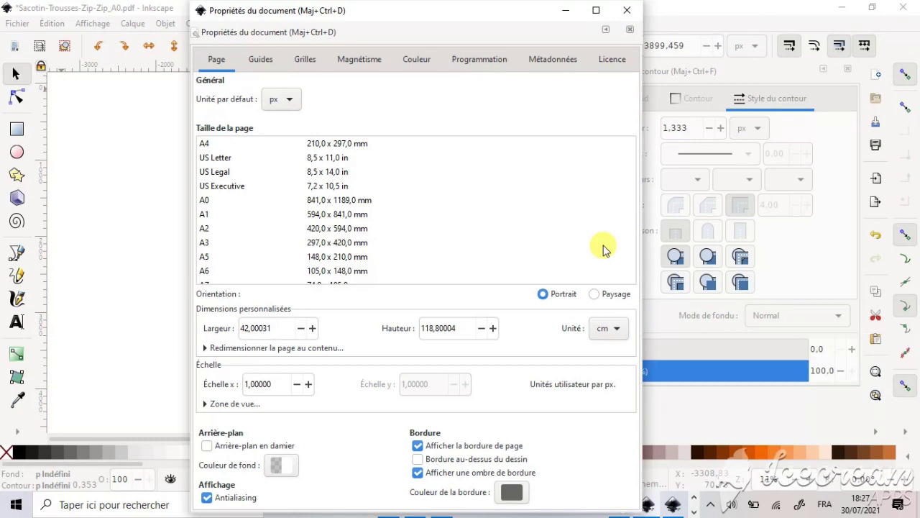
{"action": "left_click", "coordinate": [252, 349]}
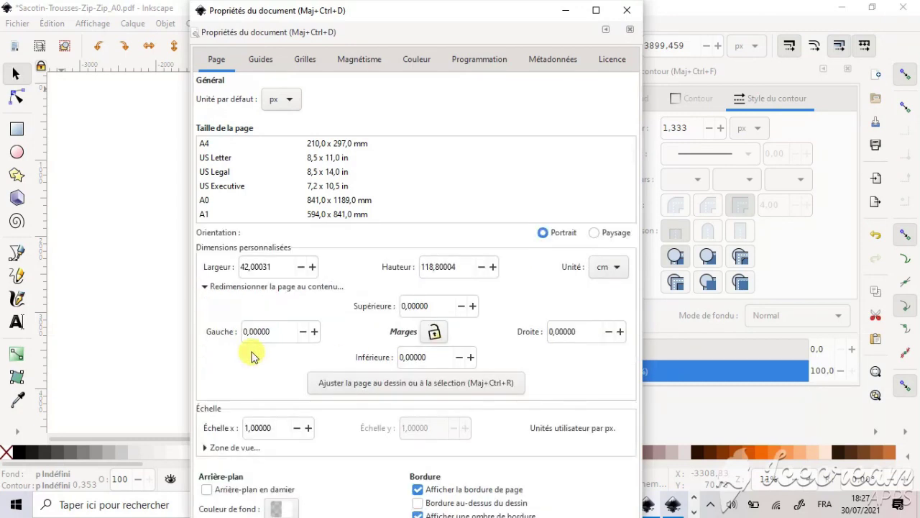
Fit the page to the selected pieces with zero margins
{"action": "mouse_move", "coordinate": [431, 13]}
{"action": "left_mouse_down"}
{"action": "mouse_move", "coordinate": [591, 24]}
{"action": "mouse_move", "coordinate": [788, 16]}
{"action": "mouse_move", "coordinate": [762, 14]}
{"action": "left_mouse_up"}
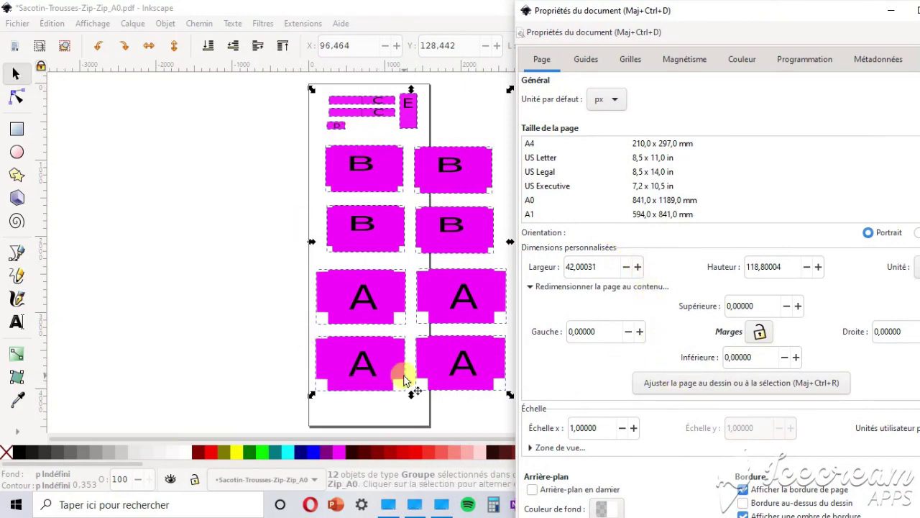
{"action": "left_click", "coordinate": [668, 392]}
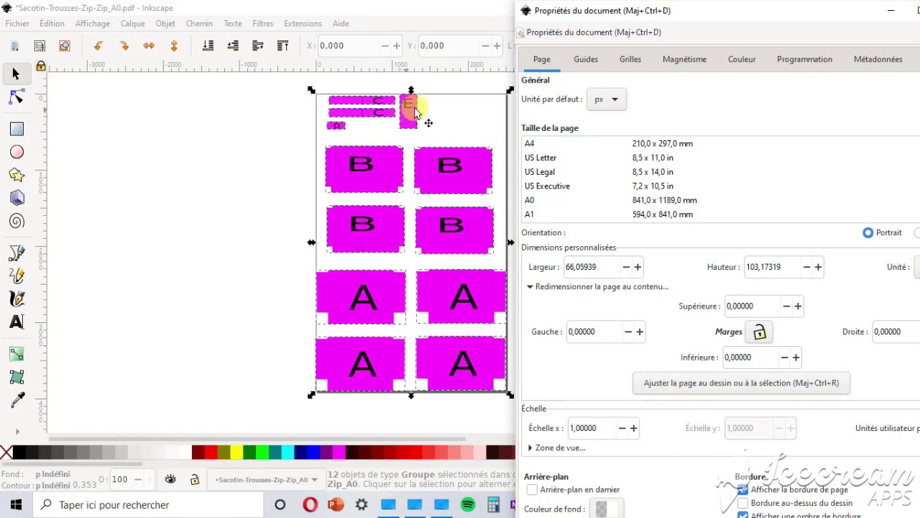
{"action": "left_click_drag", "start_coordinate": [718, 22], "coordinate": [776, 28]}
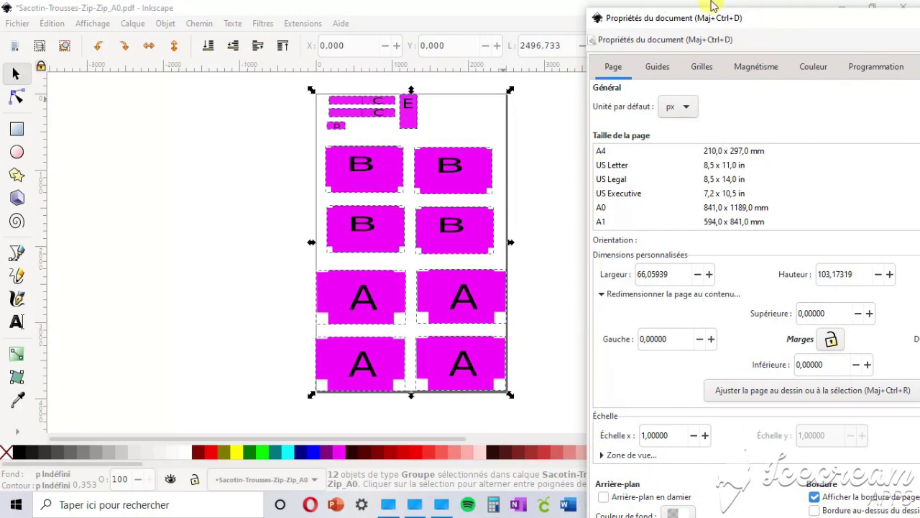
{"action": "left_click_drag", "start_coordinate": [784, 21], "coordinate": [495, 37]}
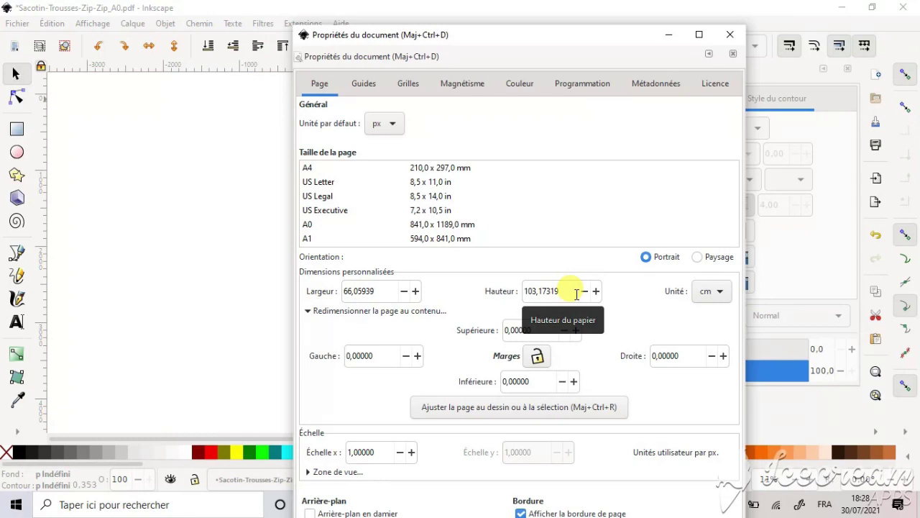
{"action": "mouse_move", "coordinate": [493, 35]}
{"action": "left_mouse_down"}
{"action": "mouse_move", "coordinate": [647, 45]}
{"action": "mouse_move", "coordinate": [728, 34]}
{"action": "left_mouse_up"}
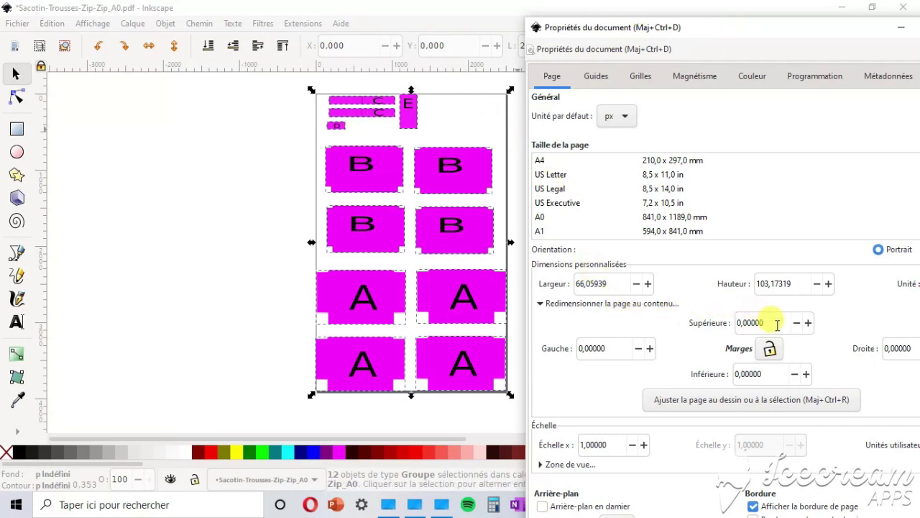
Set a locked margin of 50 cm on all four sides and fit the page to the selected pieces
{"action": "left_click_drag", "start_coordinate": [771, 41], "coordinate": [593, 37]}
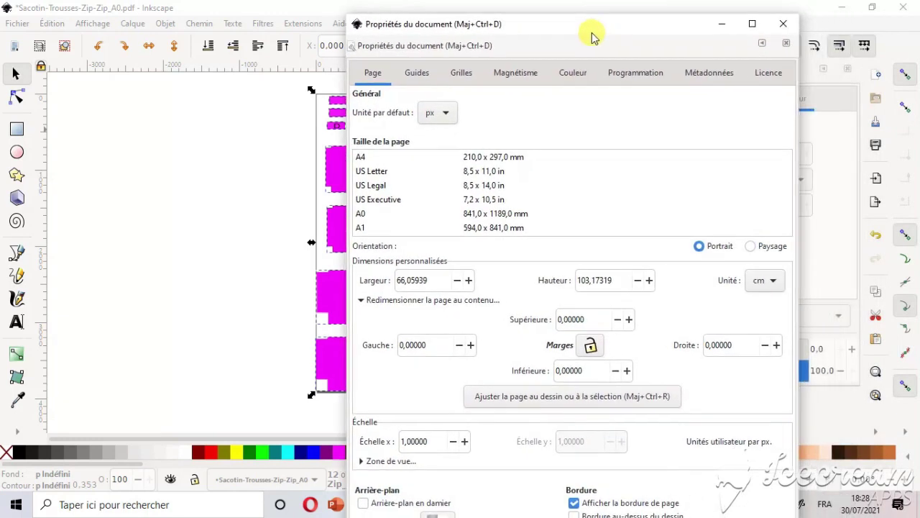
{"action": "double_click", "coordinate": [598, 321]}
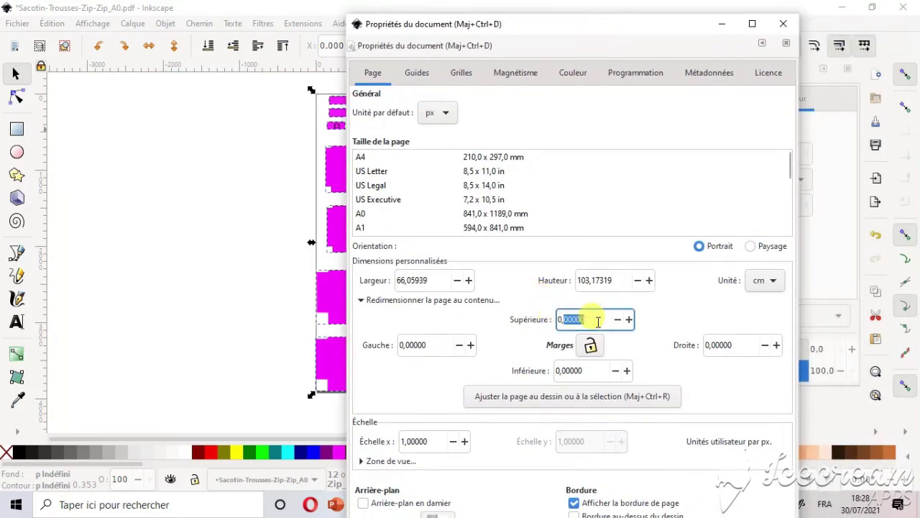
{"action": "triple_click", "coordinate": [597, 321]}
{"action": "type", "text": "50"}
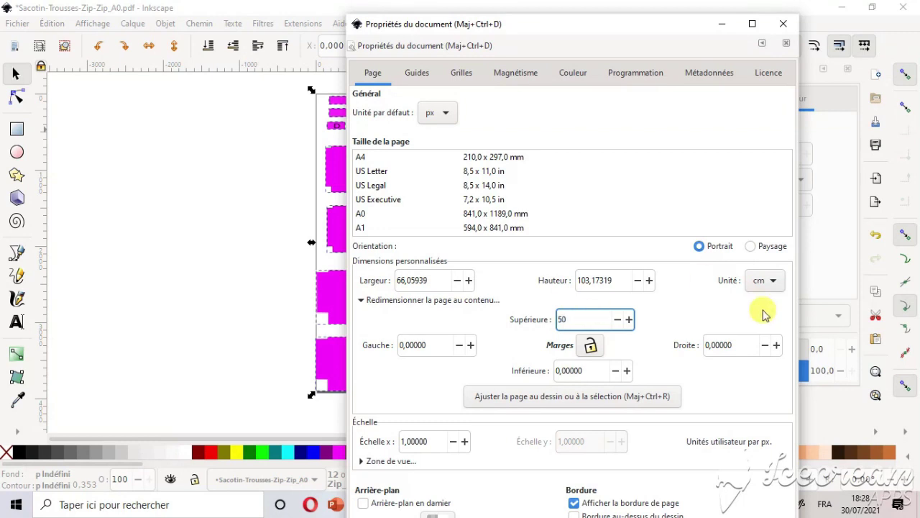
{"action": "left_click", "coordinate": [590, 347]}
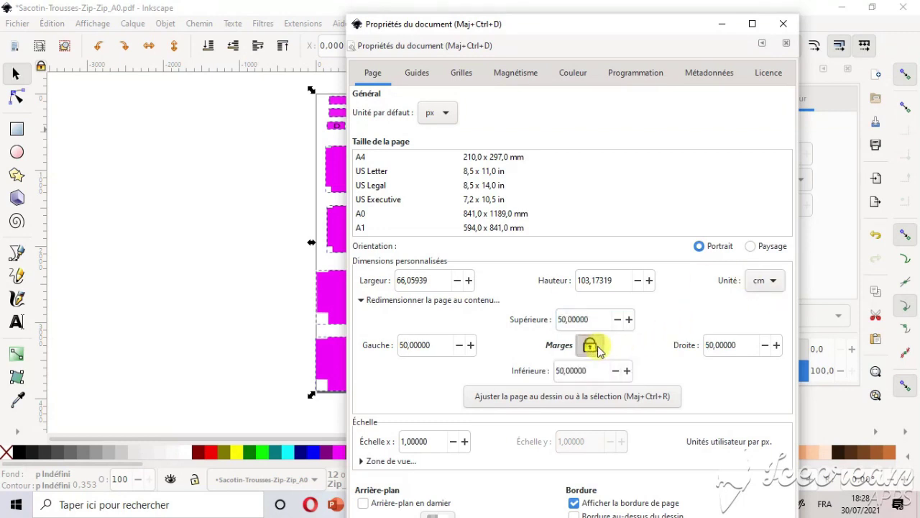
{"action": "left_click", "coordinate": [548, 397]}
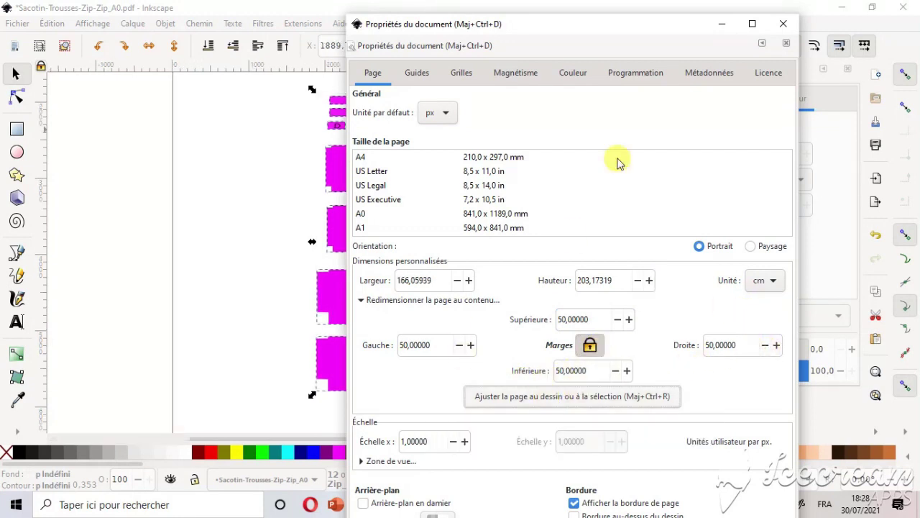
{"action": "left_click", "coordinate": [783, 24]}
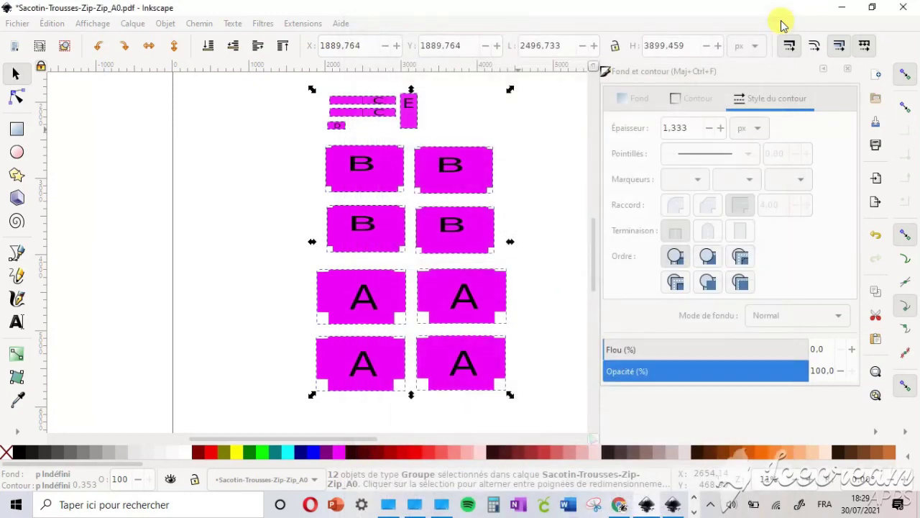
Save the document to the desktop (Bureau) as Sacotin-Trousses-Zip-Zip_A0 in Portable Document Format (*.pdf)
{"action": "key", "text": "3"}
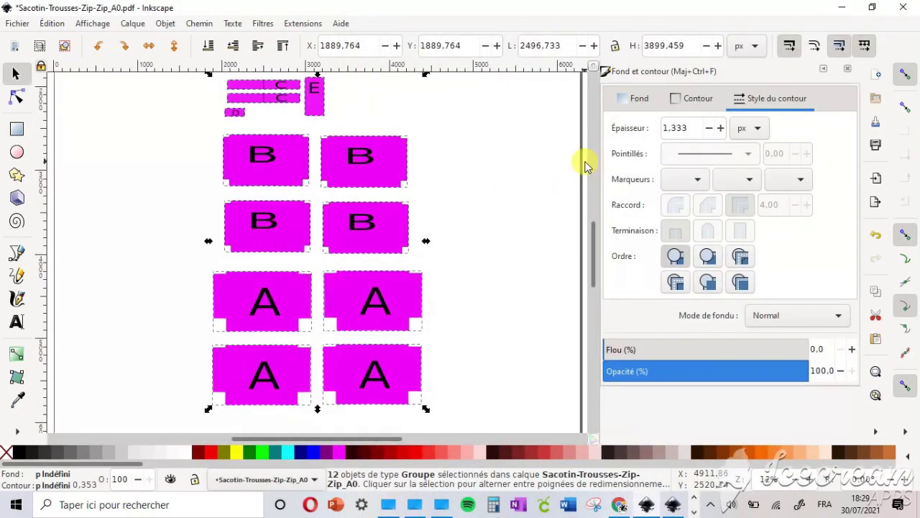
{"action": "key", "text": "5"}
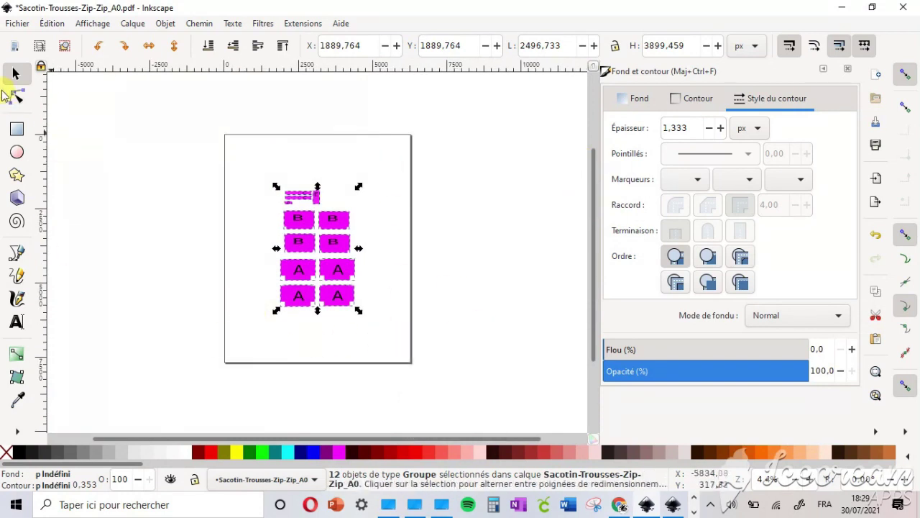
{"action": "left_click", "coordinate": [26, 25]}
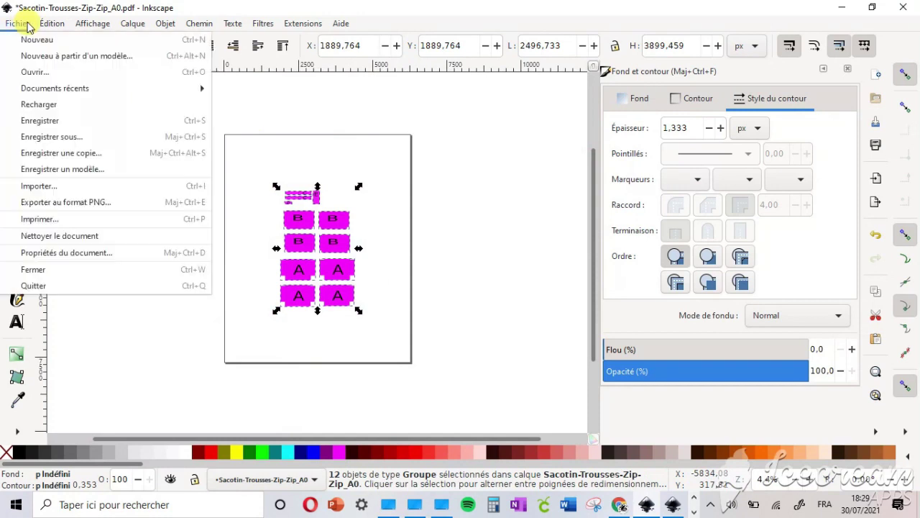
{"action": "left_click", "coordinate": [60, 139]}
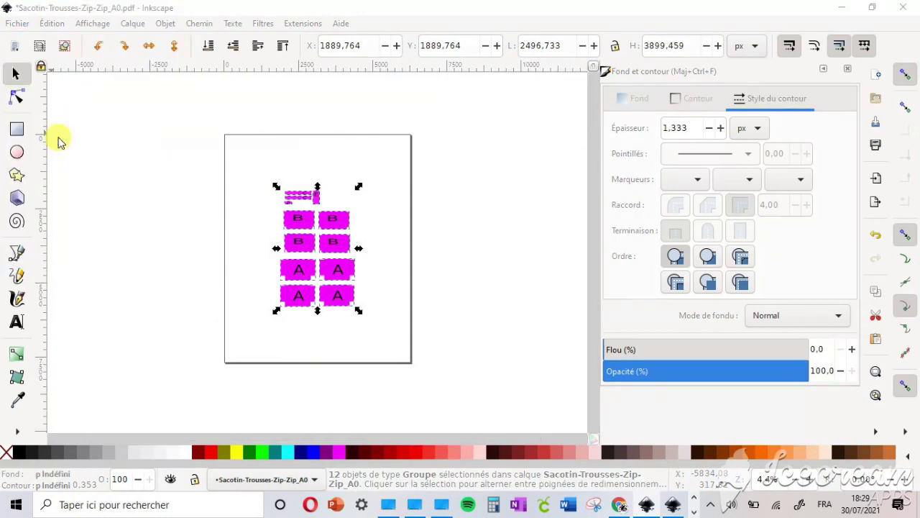
{"action": "left_click", "coordinate": [193, 302]}
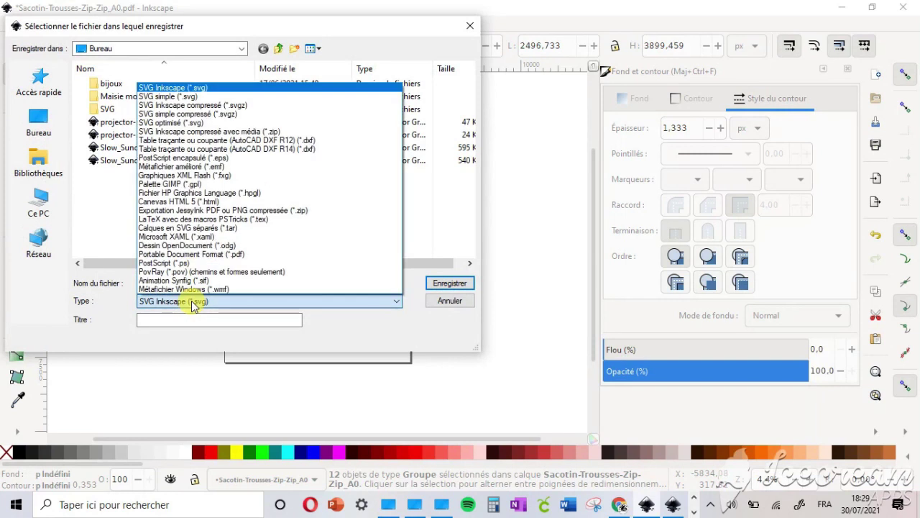
{"action": "left_click", "coordinate": [239, 255]}
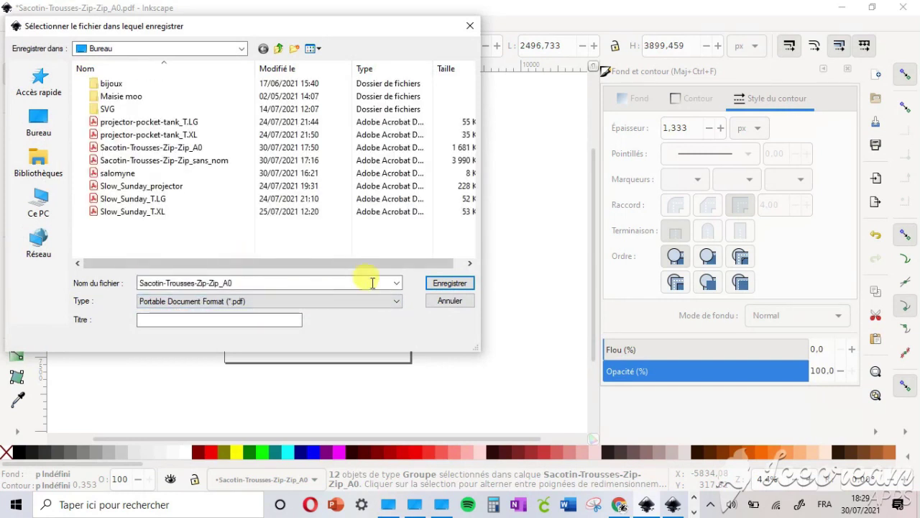
{"action": "left_click", "coordinate": [449, 283]}
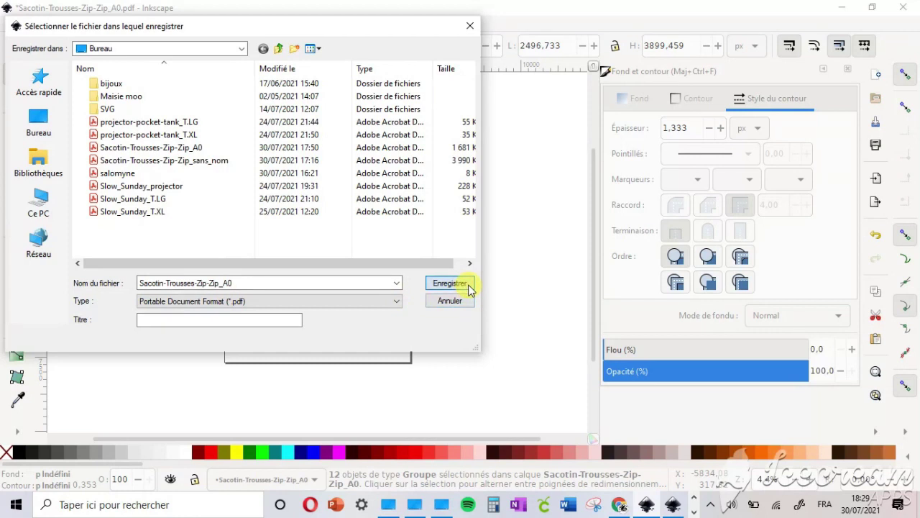